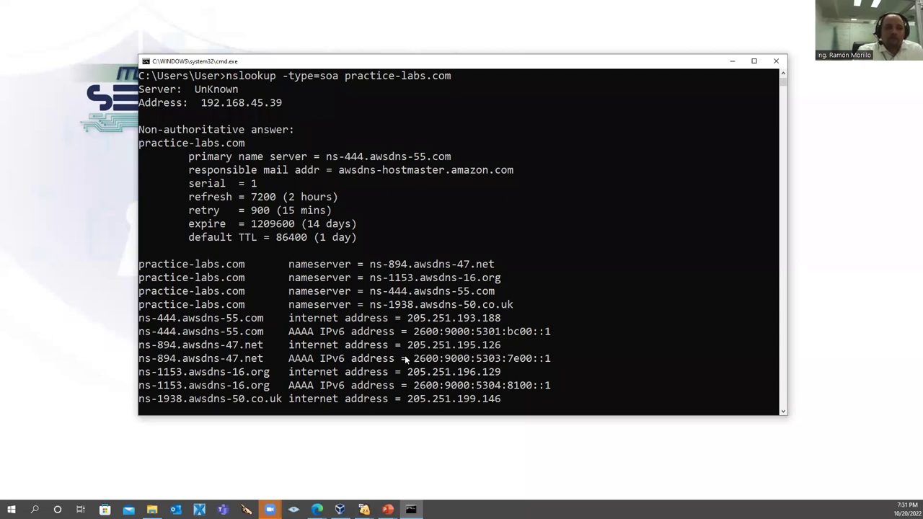
Step: Run nslookup -type=A -debug practice-labs.com by editing the earlier A-record lookup command
scroll(339, 325, down, 4)
click(336, 322)
key(Up)
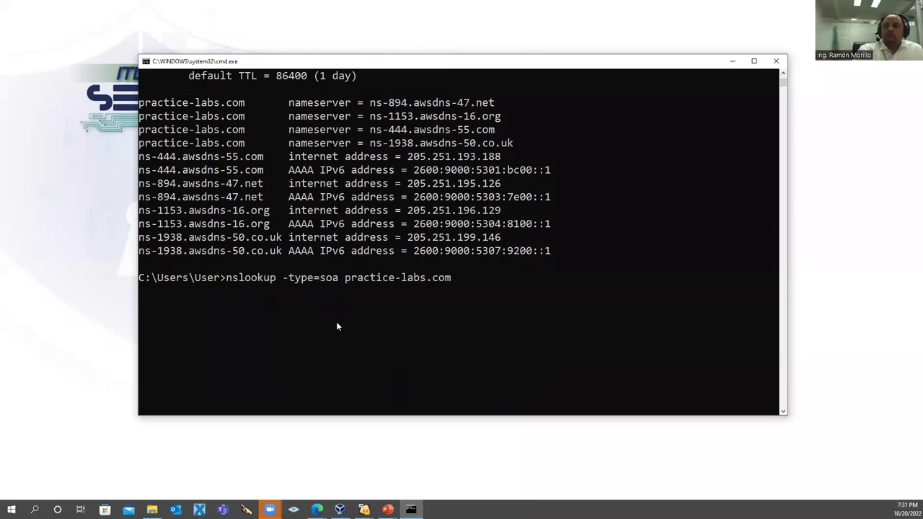
key(Up)
key(Left)
key(Left)
key(Left)
key(Left)
key(Left)
key(Left)
key(Left)
key(Left)
key(Left)
key(Left)
key(Left)
key(Left)
key(Left)
key(Left)
key(Left)
key(Left)
key(Left)
key(Left)
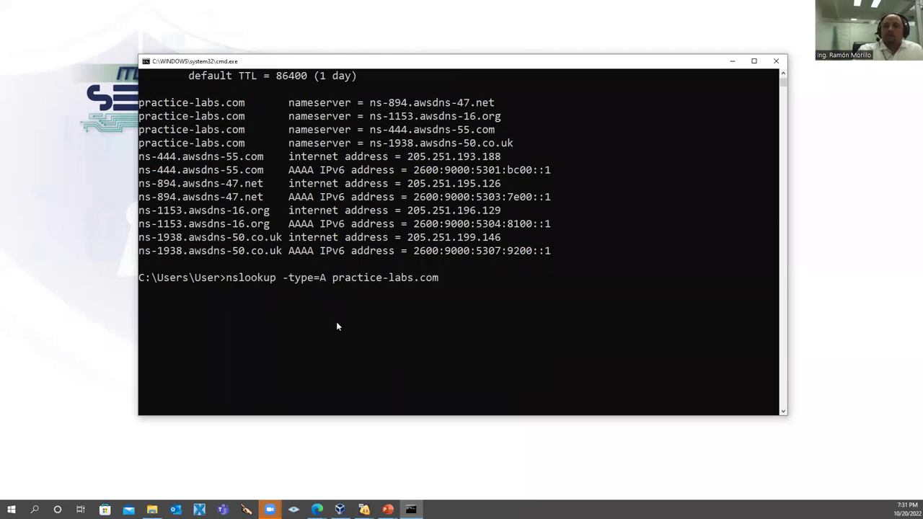
key(Right)
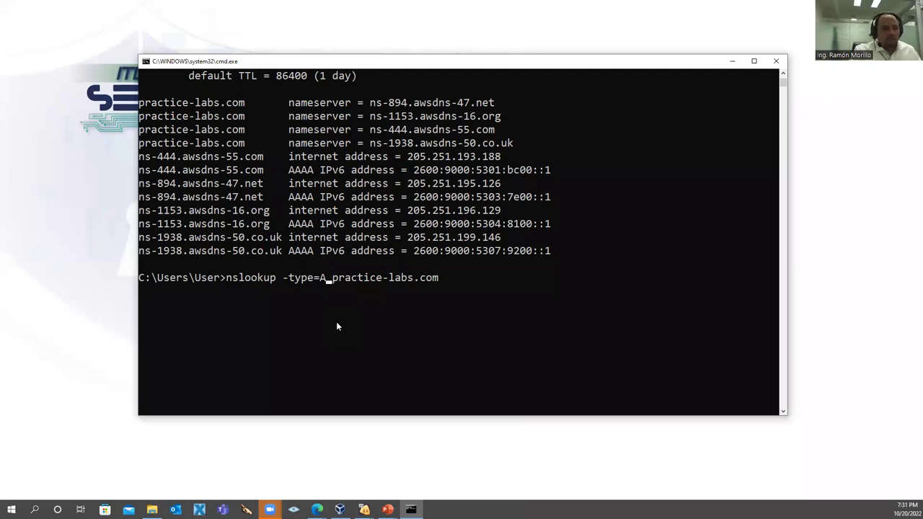
text(-debug)
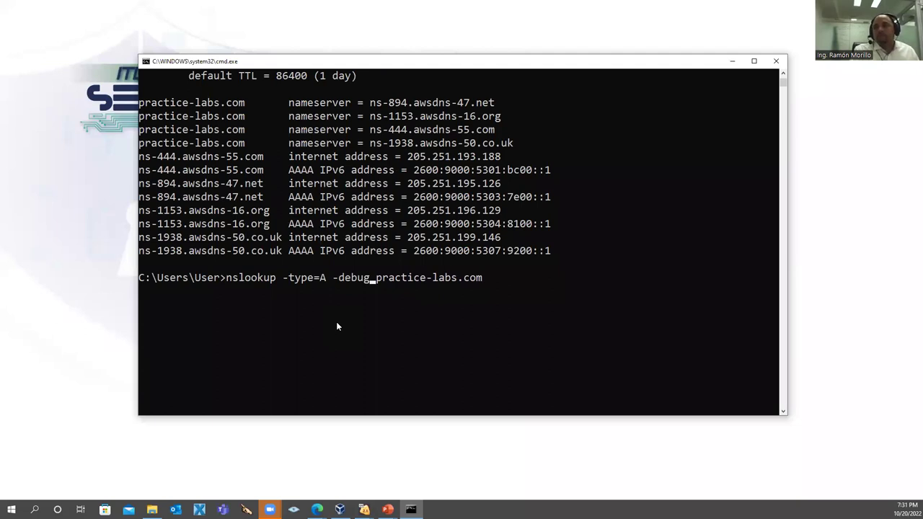
key(Return)
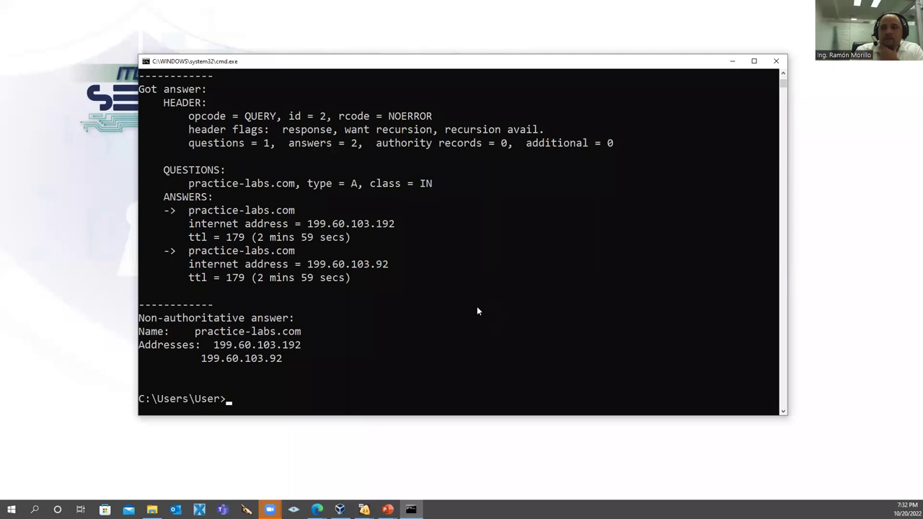
Step: Examine the debug output of the A-record lookup, including its header, questions and answers sections
scroll(477, 311, up, 2)
scroll(460, 297, up, 4)
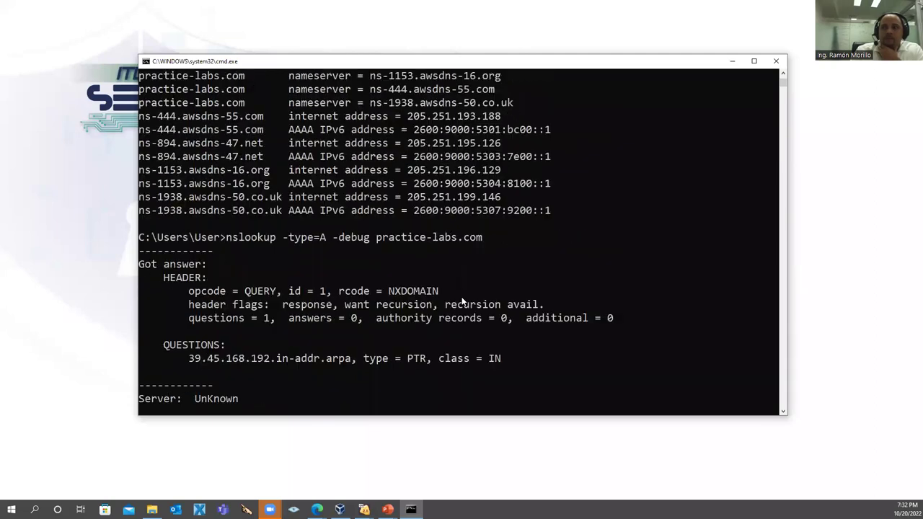
scroll(465, 298, down, 2)
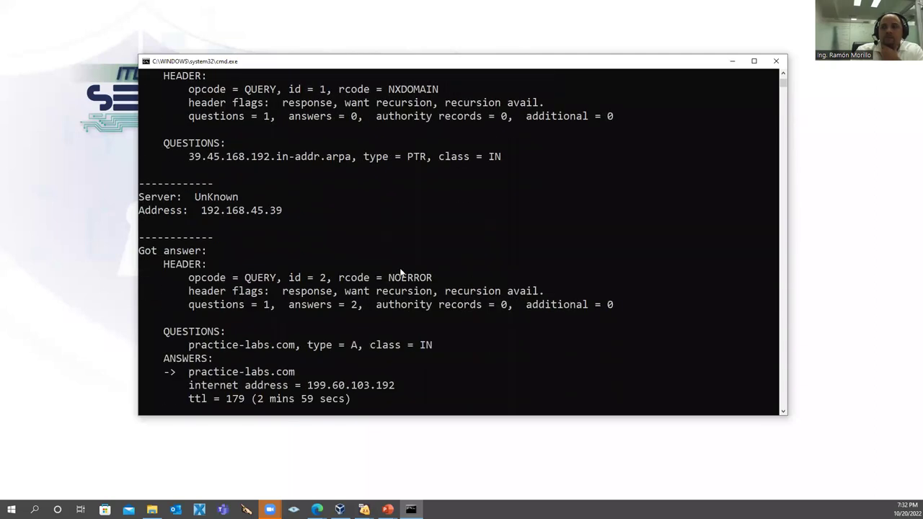
scroll(355, 292, down, 1)
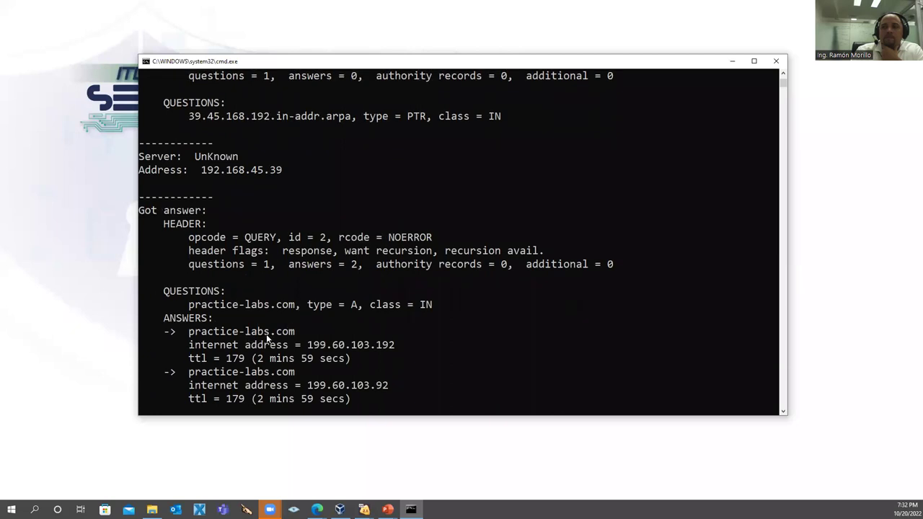
scroll(270, 342, down, 1)
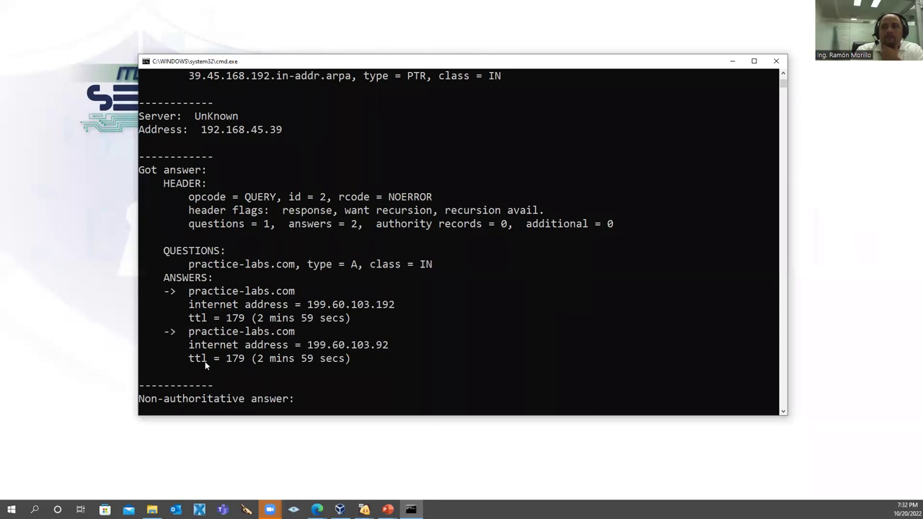
Step: Change the recalled debug lookup's record option to -query=MX and run nslookup -query=MX -debug practice-labs.com
click(318, 374)
key(Escape)
key(Up)
key(Left)
key(Left)
key(Left)
key(Left)
key(Left)
key(Left)
key(Left)
key(Left)
key(Left)
key(Left)
key(Left)
key(Left)
key(Left)
key(Left)
key(Left)
key(Left)
key(Left)
key(Left)
key(Left)
key(Left)
key(Left)
key(Left)
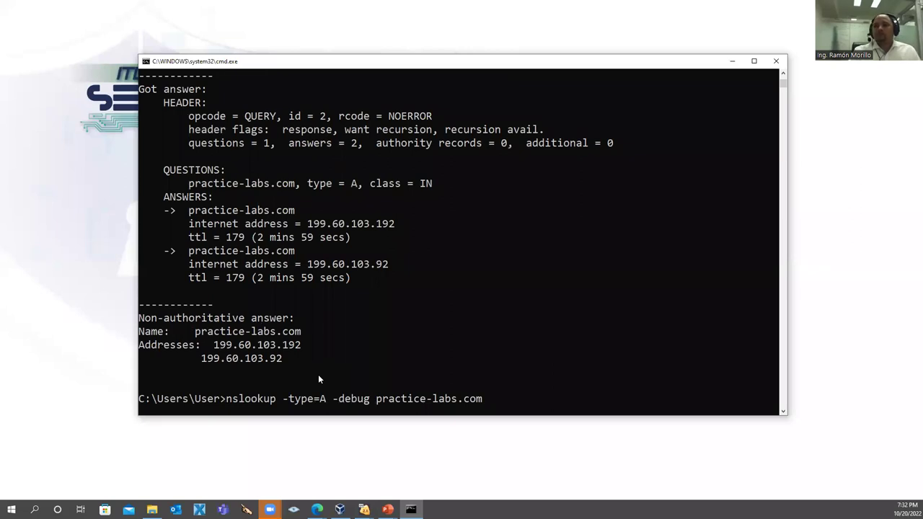
key(BackSpace)
key(BackSpace)
key(BackSpace)
key(BackSpace)
key(BackSpace)
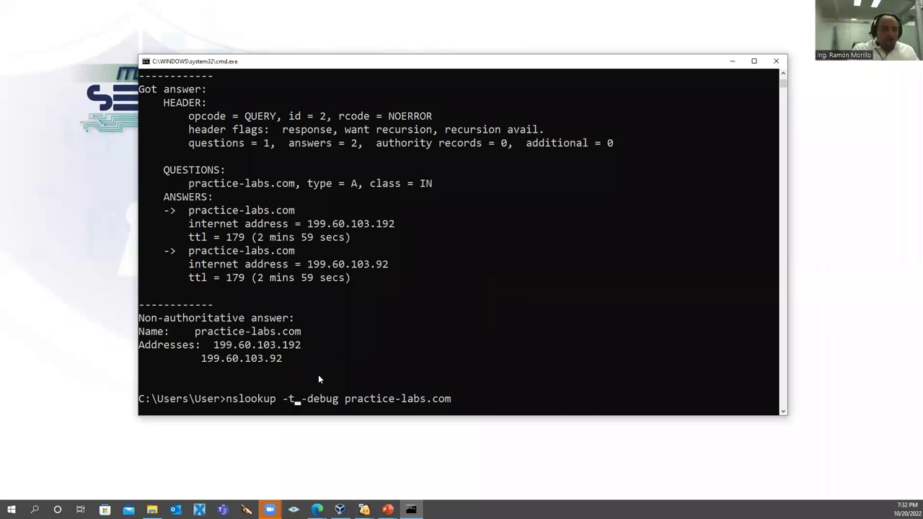
key(BackSpace)
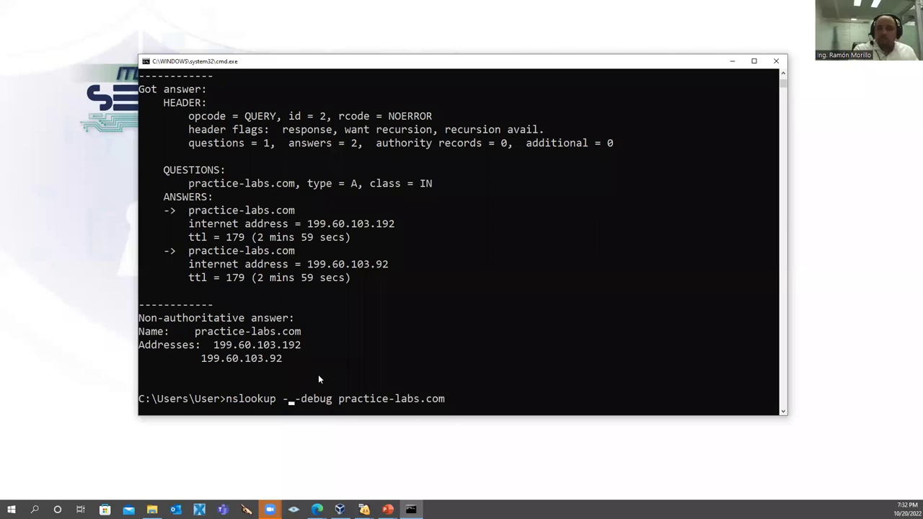
text(query)
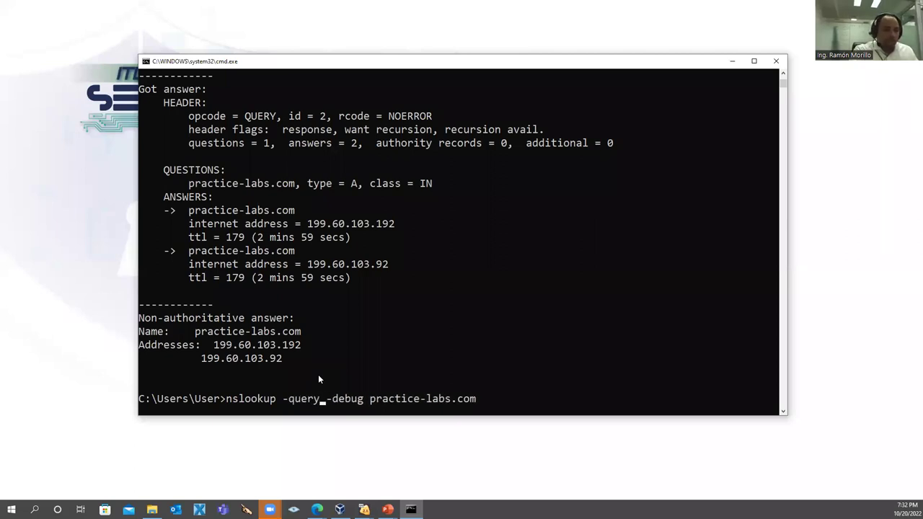
key(BackSpace)
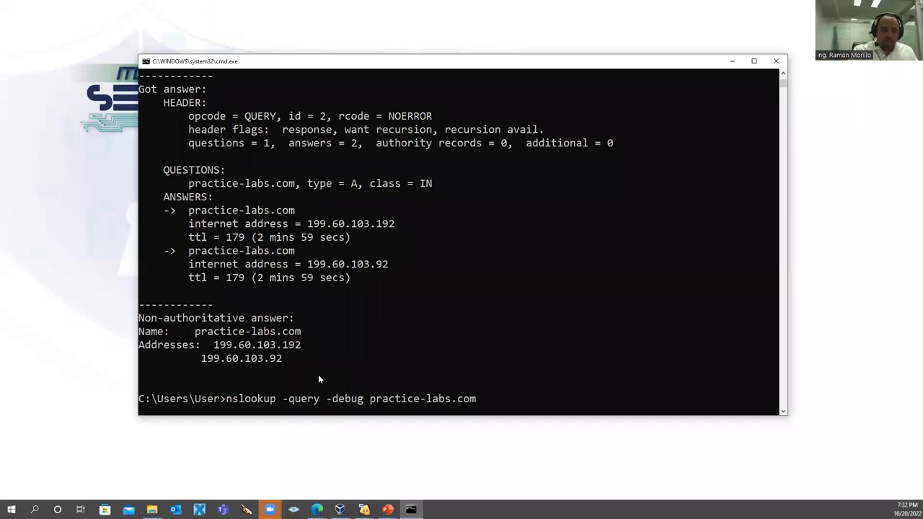
text(=M)
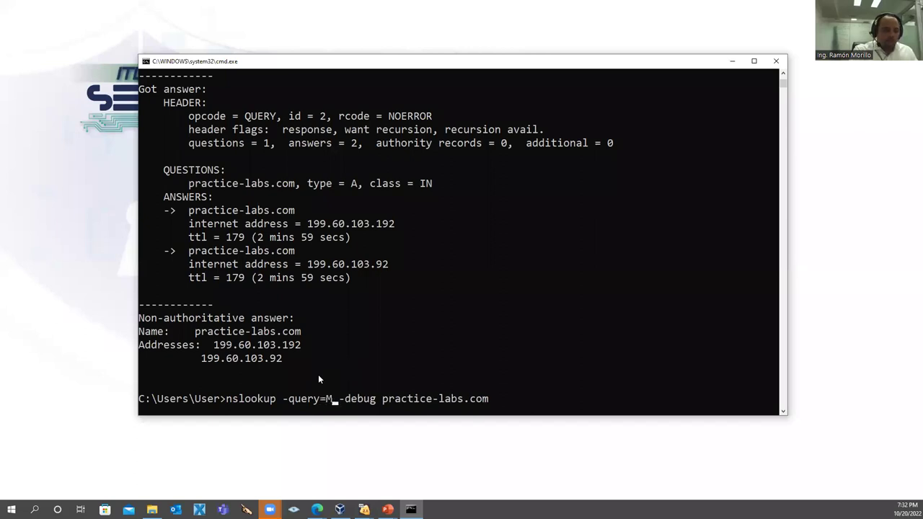
text(X)
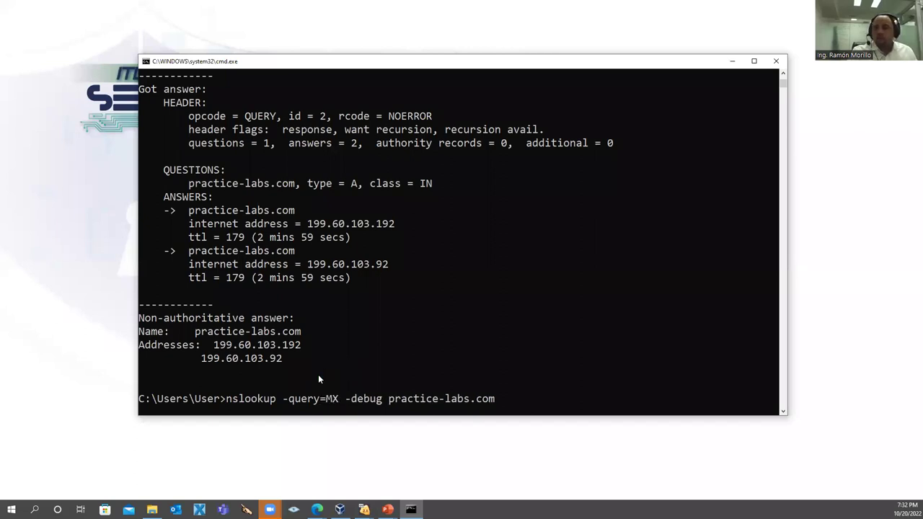
key(Return)
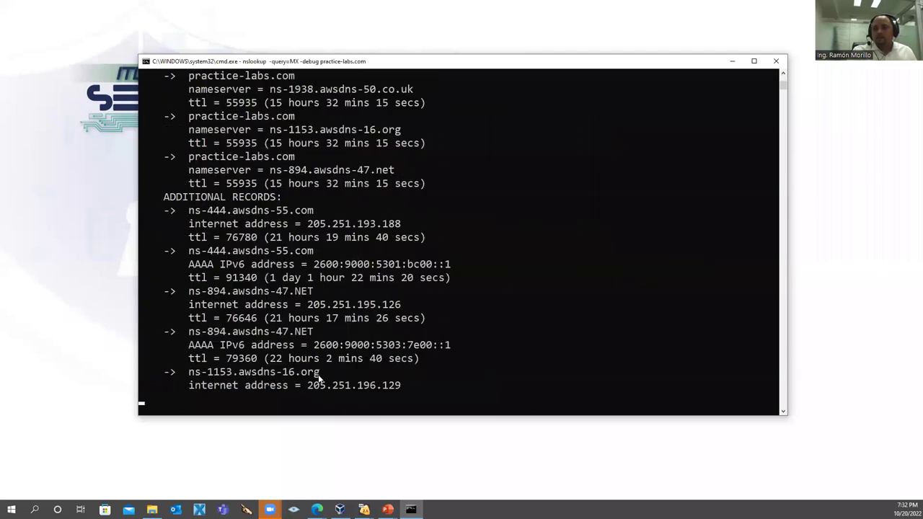
Step: Remove the -debug option from the previous command and run nslookup -query=MX practice-labs.com
key(Up)
key(Left)
key(Left)
key(Left)
key(Left)
key(Left)
key(Left)
key(Left)
key(Left)
key(Left)
key(Left)
key(Left)
key(Left)
key(Left)
key(Left)
key(Left)
key(Left)
key(Left)
key(Left)
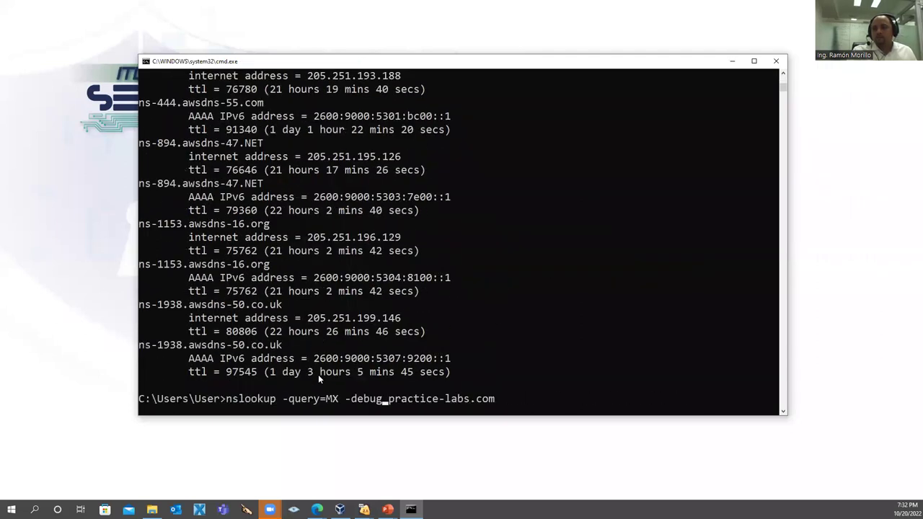
key(BackSpace)
key(BackSpace)
key(BackSpace)
key(BackSpace)
key(BackSpace)
key(BackSpace)
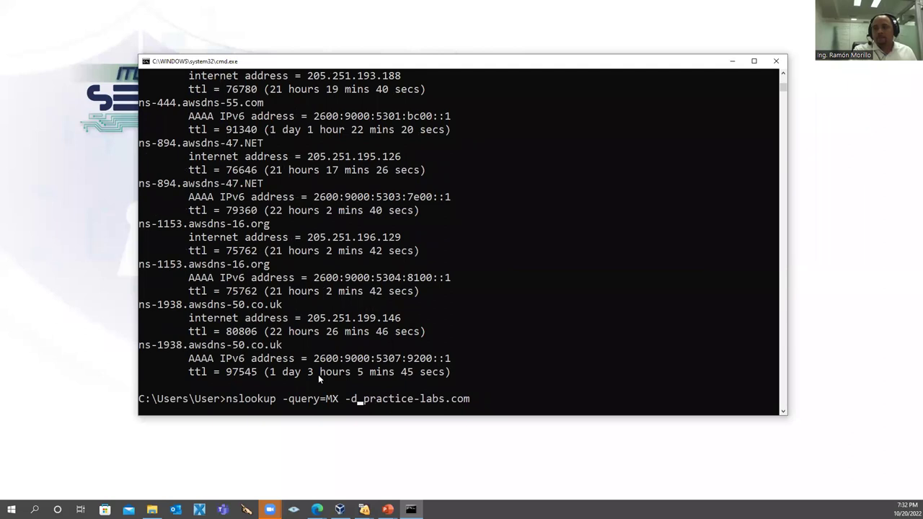
key(Return)
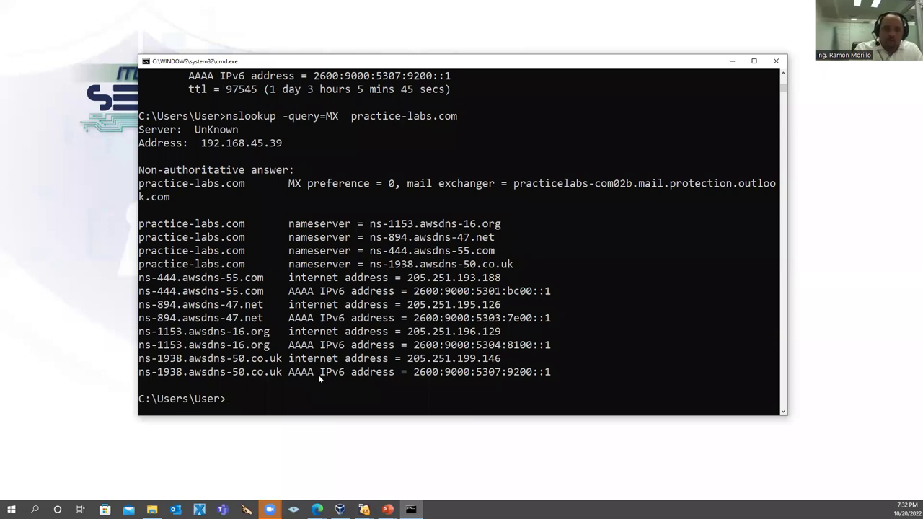
Step: Rerun the lookup for practice-labs.com with lowercase -query=mx, and widen the console window so the mail exchanger fits on one line
key(Up)
key(Left)
key(Left)
key(Left)
key(Left)
key(Left)
key(Left)
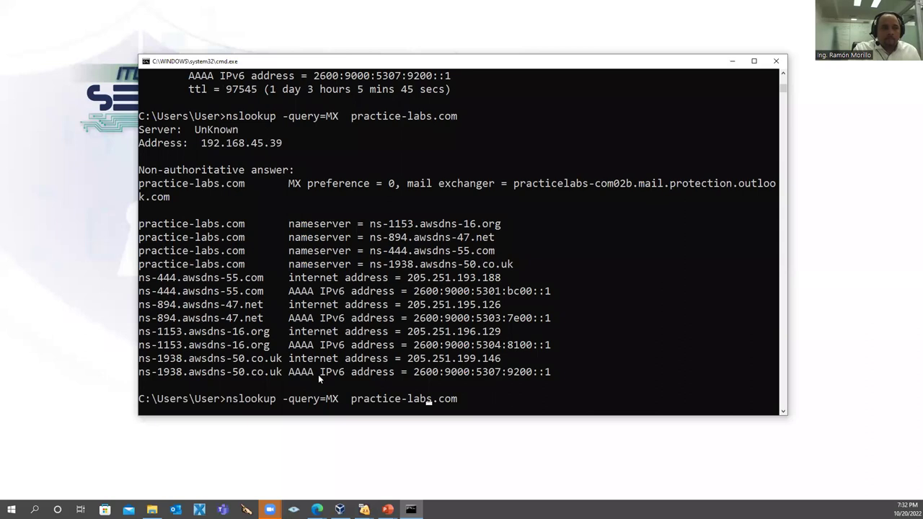
key(Left)
key(Left)
key(Left)
key(Left)
key(Left)
key(Left)
key(Left)
key(Left)
key(Left)
key(Left)
key(Left)
key(Left)
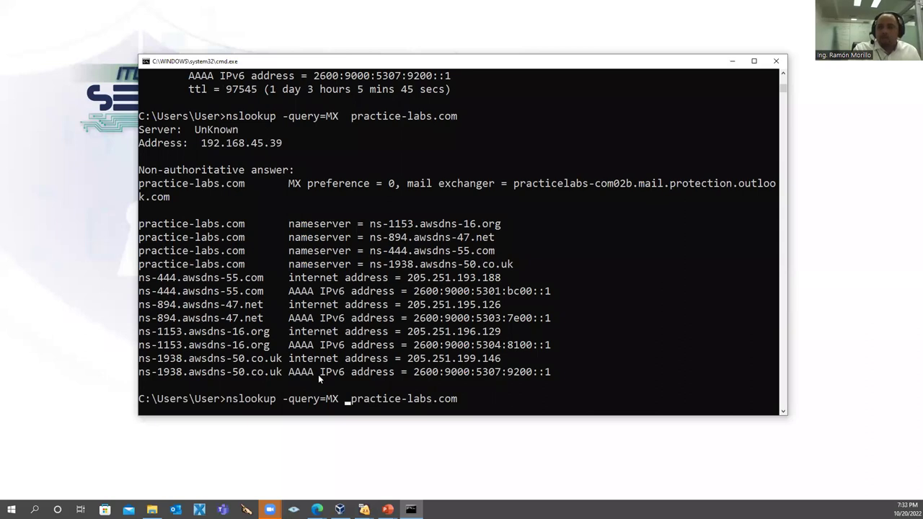
key(BackSpace)
key(BackSpace)
text(mx)
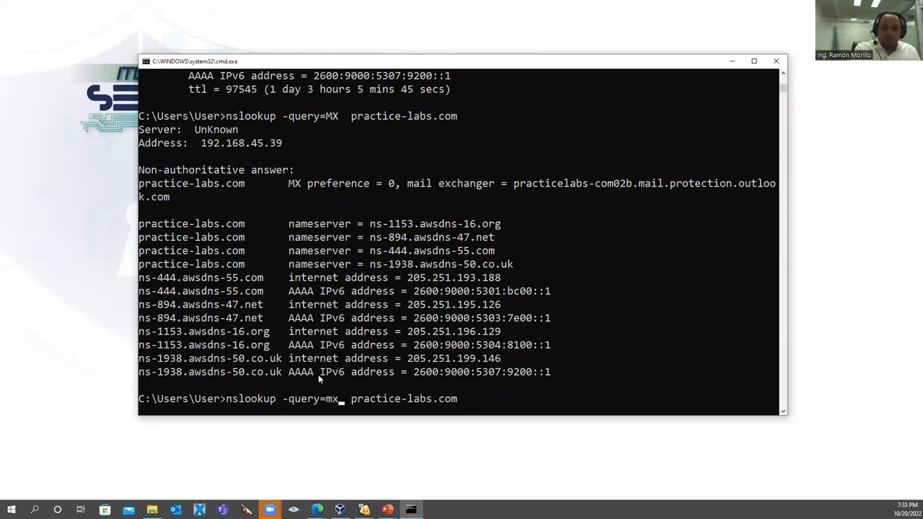
key(Return)
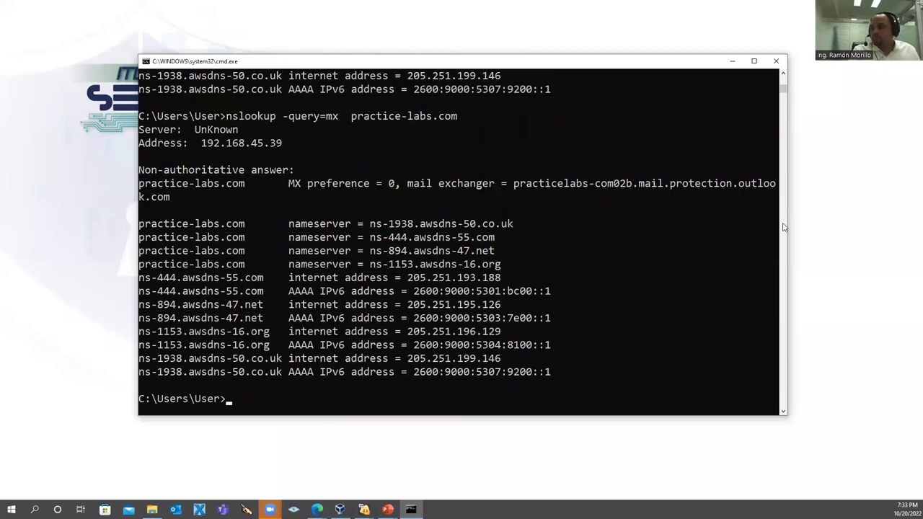
drag(789, 225, 844, 226)
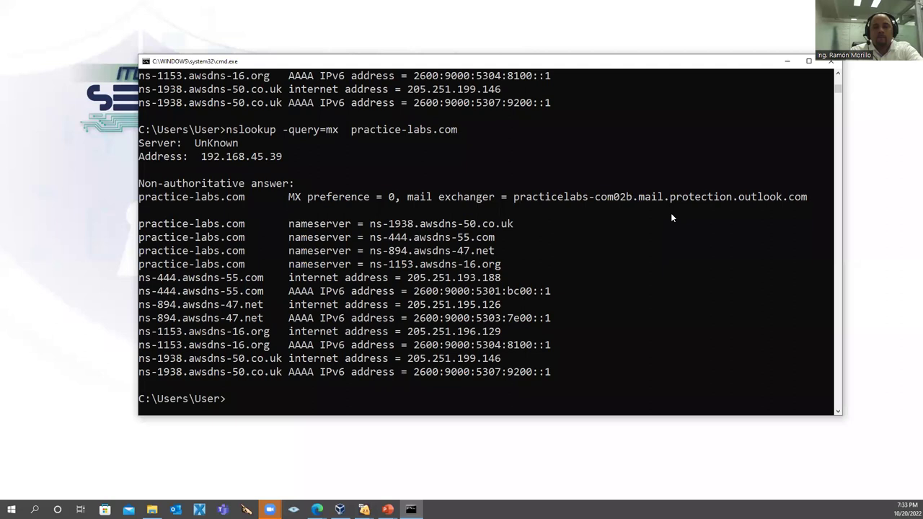
Step: Replace the -query=mx option with -type=ns and run the name server lookup for practice-labs.com
key(Up)
key(Left)
key(Left)
key(Left)
key(Left)
key(Left)
key(Left)
key(Left)
key(Left)
key(Left)
key(Left)
key(Left)
key(Left)
key(Left)
key(Left)
key(Left)
key(Left)
key(Left)
key(Left)
key(Left)
key(Left)
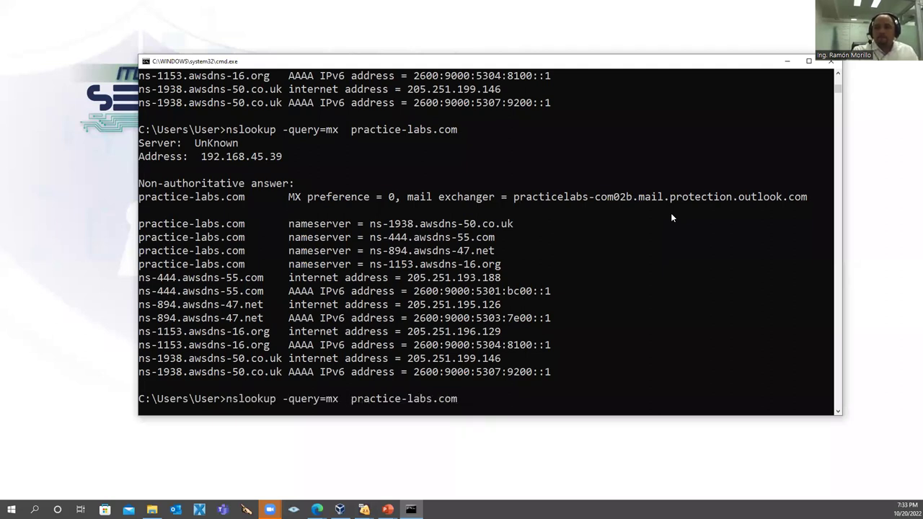
key(BackSpace)
key(BackSpace)
key(BackSpace)
key(BackSpace)
key(BackSpace)
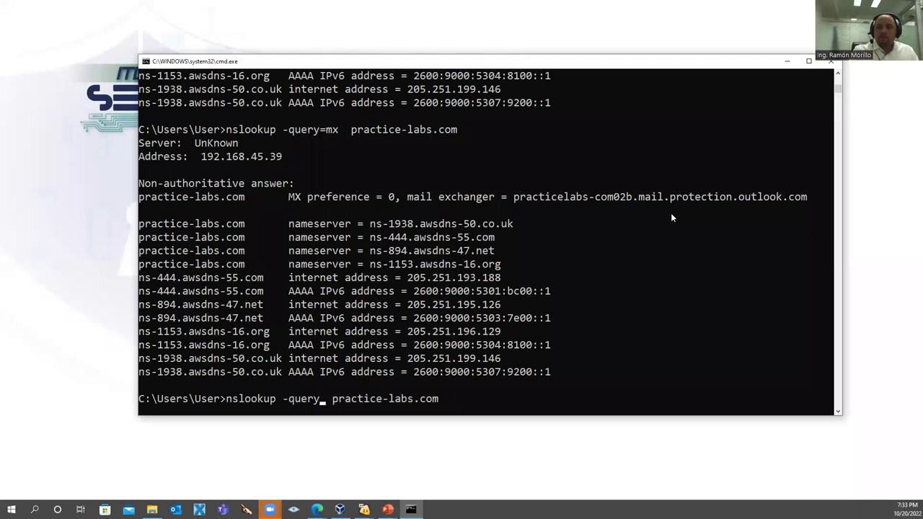
key(BackSpace)
key(BackSpace)
key(BackSpace)
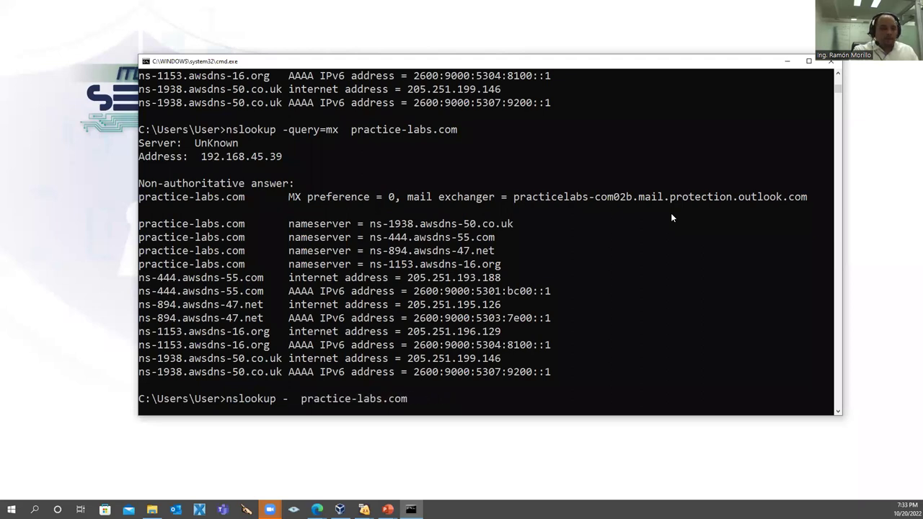
text(type)
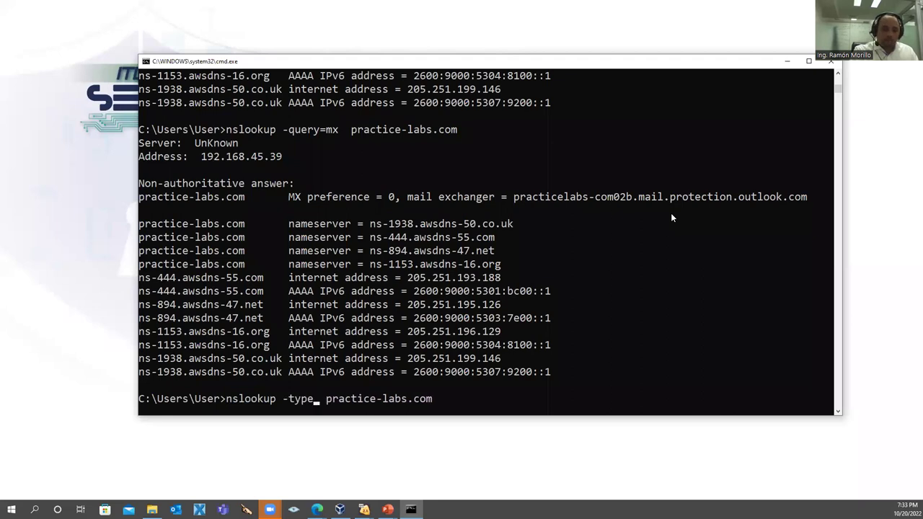
text(=ns)
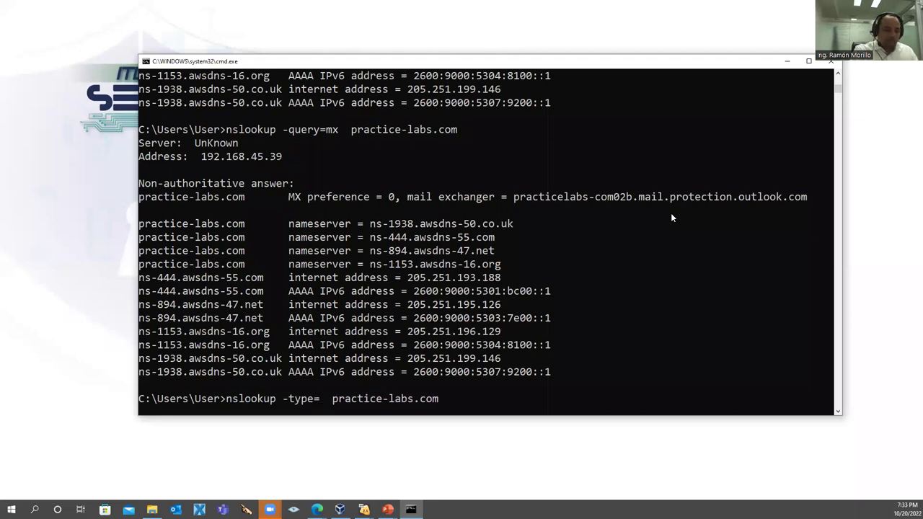
key(Return)
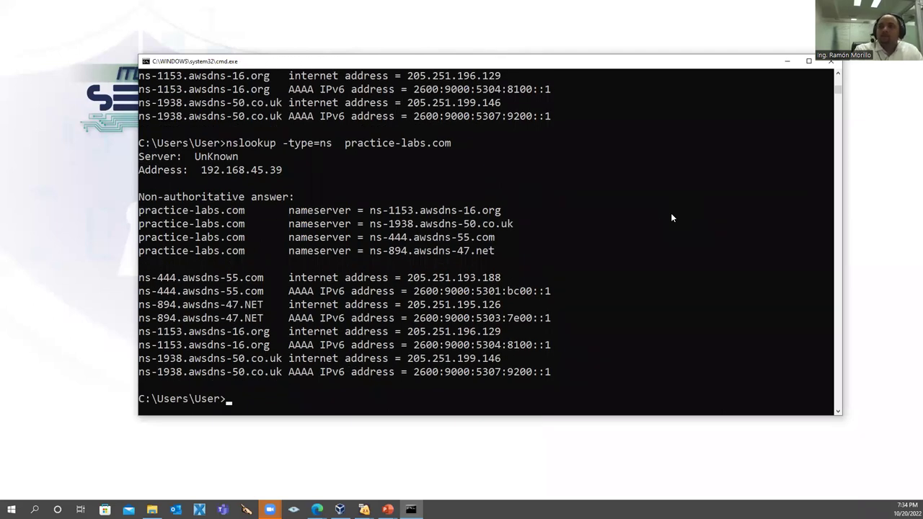
Step: Highlight the practice-labs.com nameserver lines in the non-authoritative answer of the NS lookup
drag(495, 252, 357, 253)
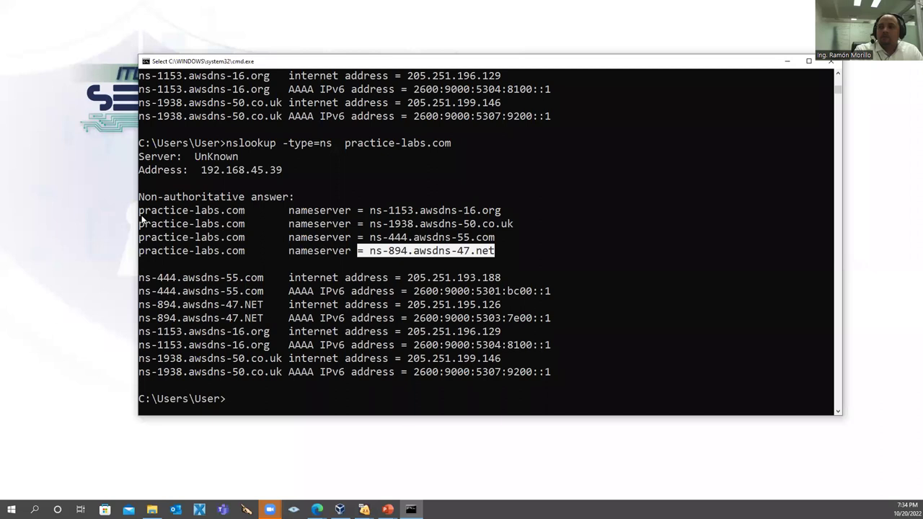
drag(141, 216, 522, 253)
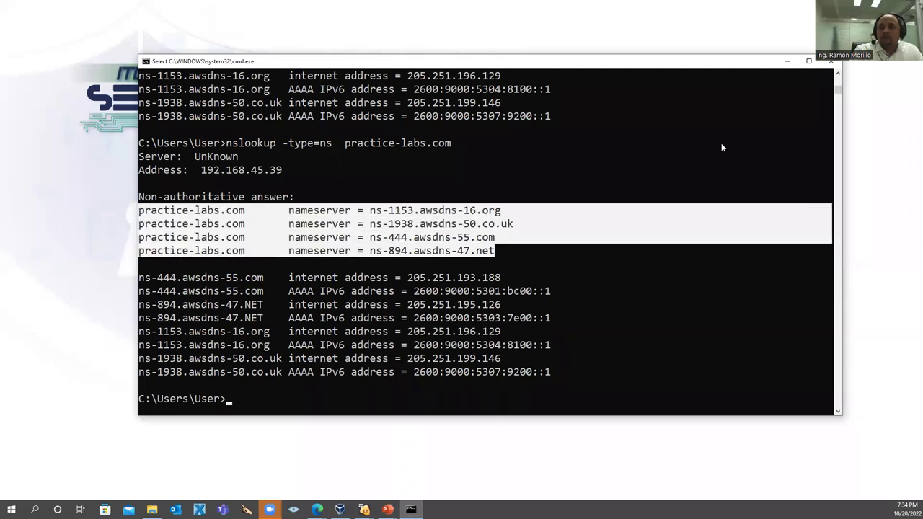
scroll(721, 143, up, 5)
drag(812, 143, 220, 145)
scroll(238, 253, down, 4)
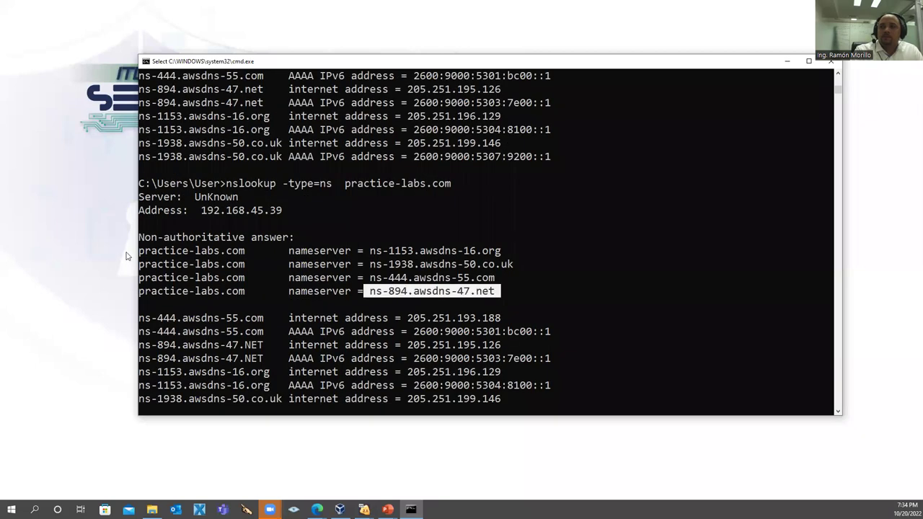
drag(125, 255, 138, 249)
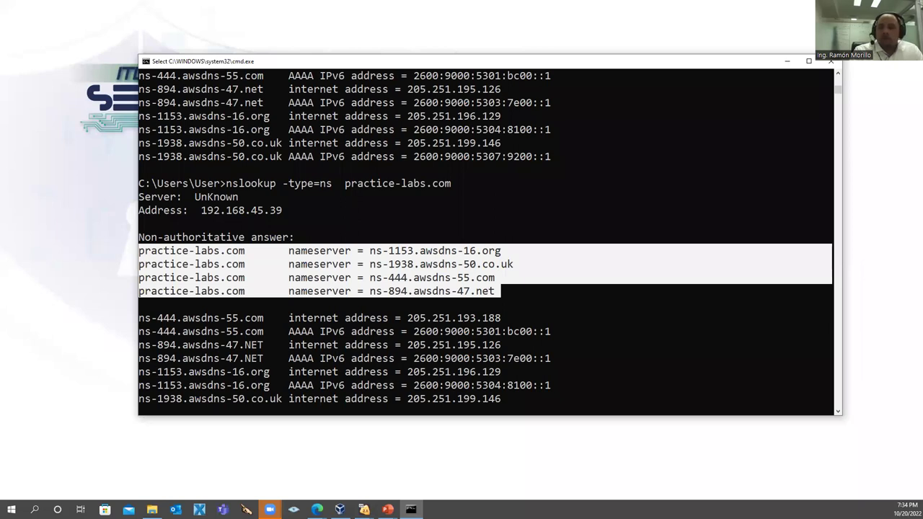
Step: Recall the plain nslookup practice-labs.com command from the history and run it against the default DNS server
scroll(333, 278, down, 5)
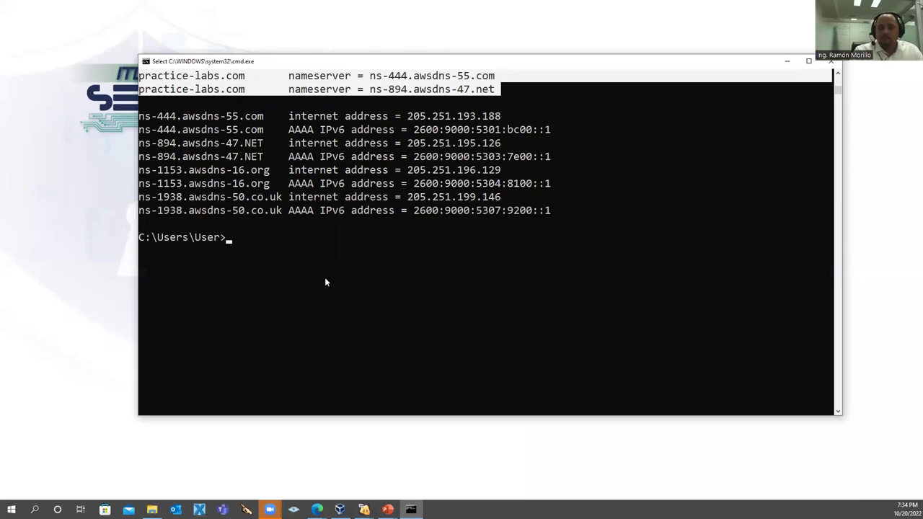
key(Up)
key(Up)
key(Up)
key(Up)
key(Up)
key(Up)
key(Up)
key(Up)
key(Up)
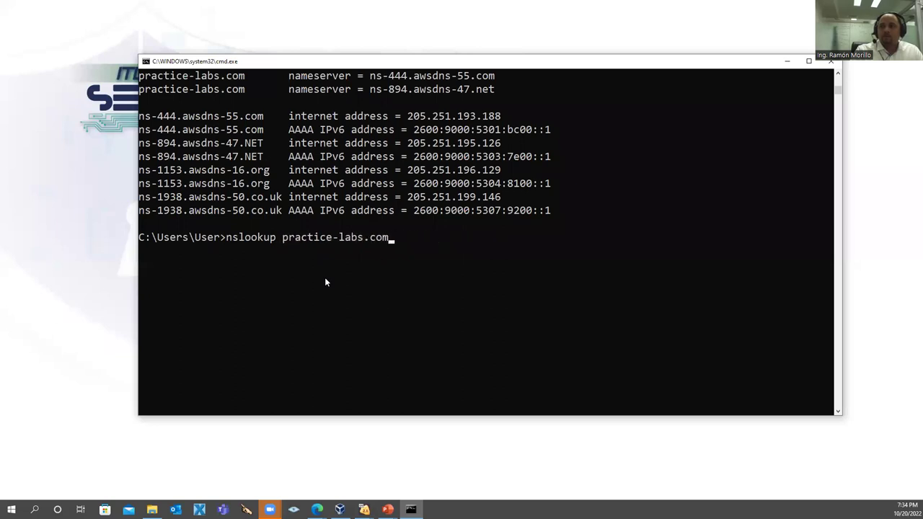
key(Return)
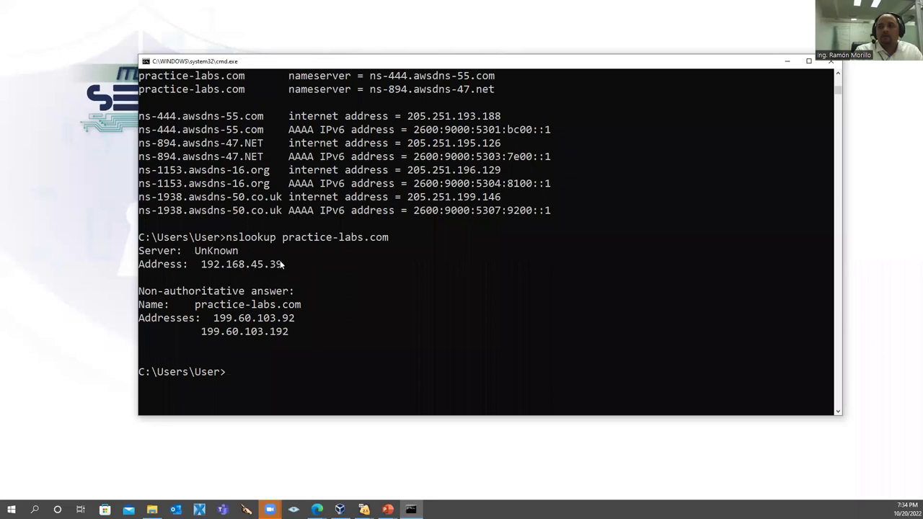
Step: Repeat the practice-labs.com lookup using 8.8.8.8 as the DNS server
key(Up)
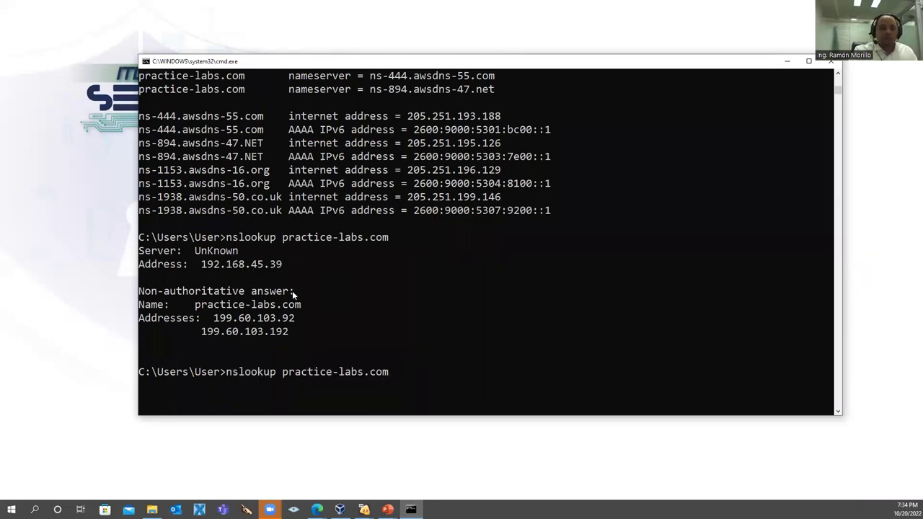
text(8.)
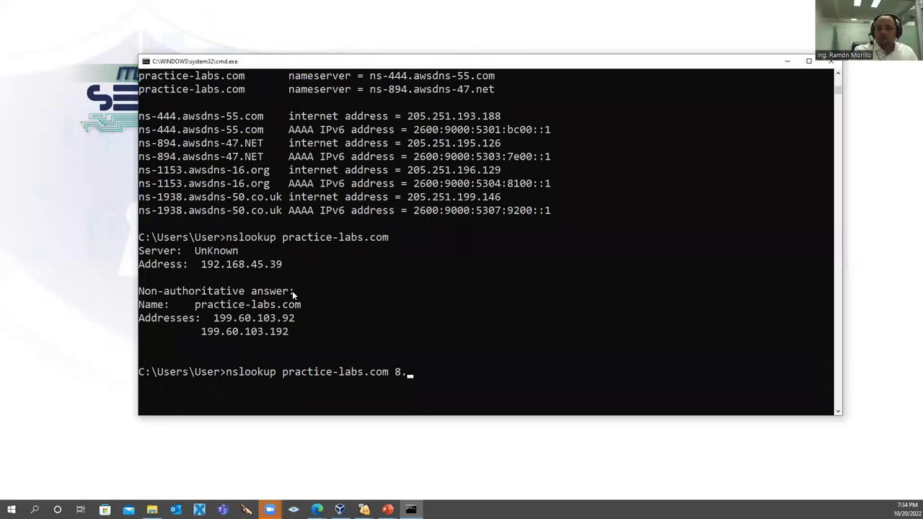
text(8.8.8)
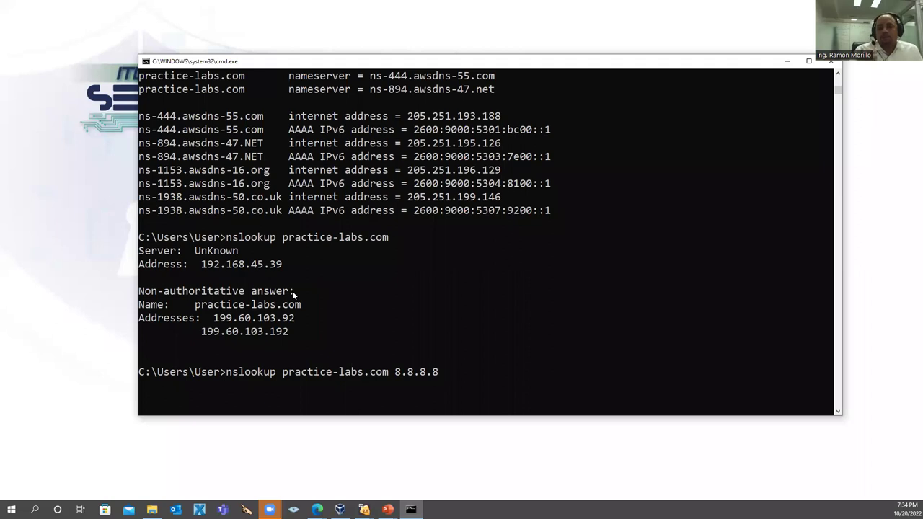
key(Return)
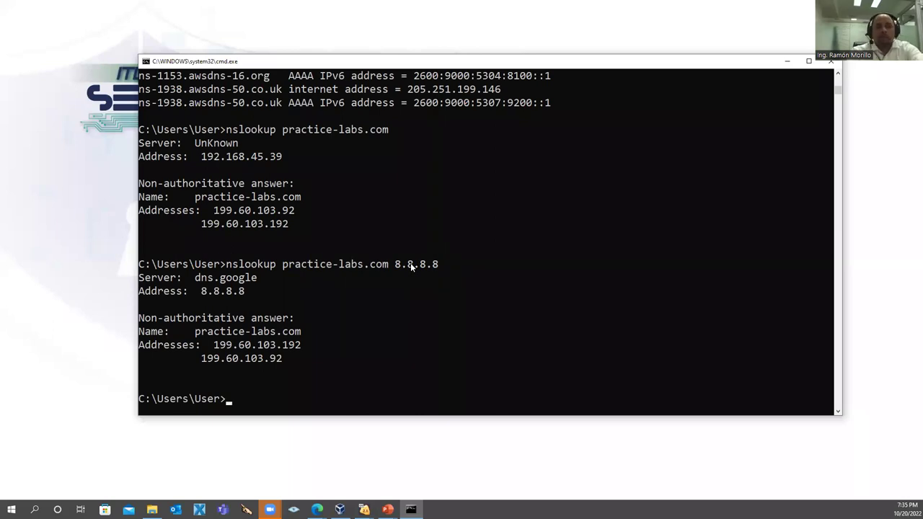
Step: Remove the 8.8.8.8 server from the previous command, add the -timeout=10 option before practice-labs.com, and run the lookup
key(Up)
key(BackSpace)
key(BackSpace)
key(BackSpace)
key(BackSpace)
key(BackSpace)
key(BackSpace)
key(BackSpace)
key(BackSpace)
key(BackSpace)
key(BackSpace)
key(BackSpace)
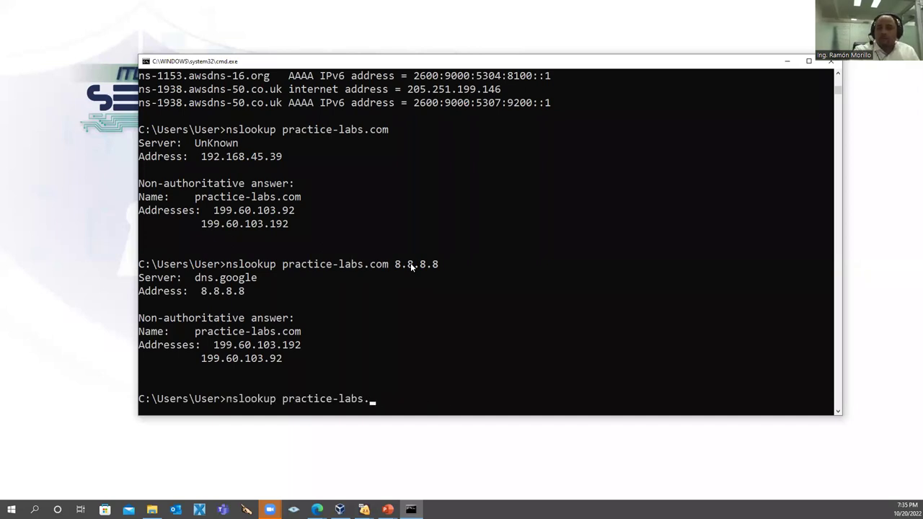
text(com)
key(Left)
key(Left)
key(Left)
key(Left)
key(Left)
key(Left)
key(Left)
key(Left)
key(Left)
key(Left)
key(Left)
key(Left)
key(Left)
key(Left)
key(Left)
key(Left)
key(Left)
key(Left)
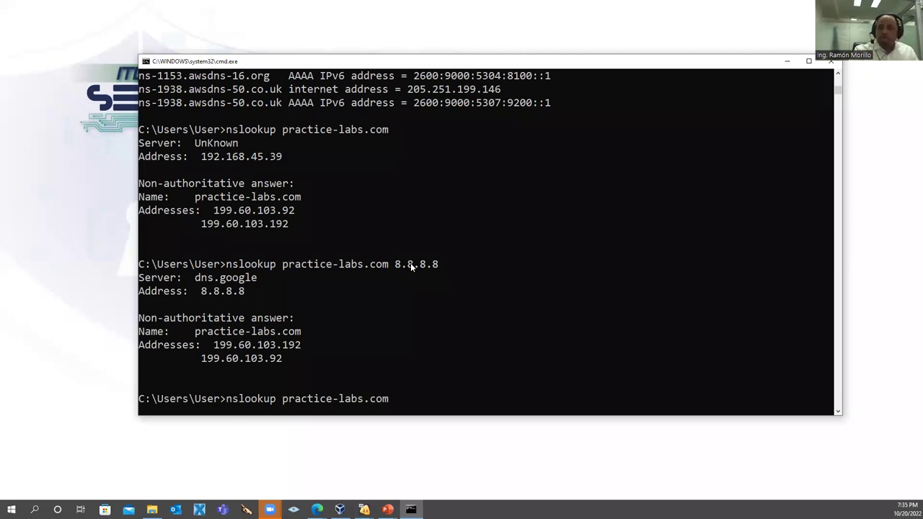
text(-time )
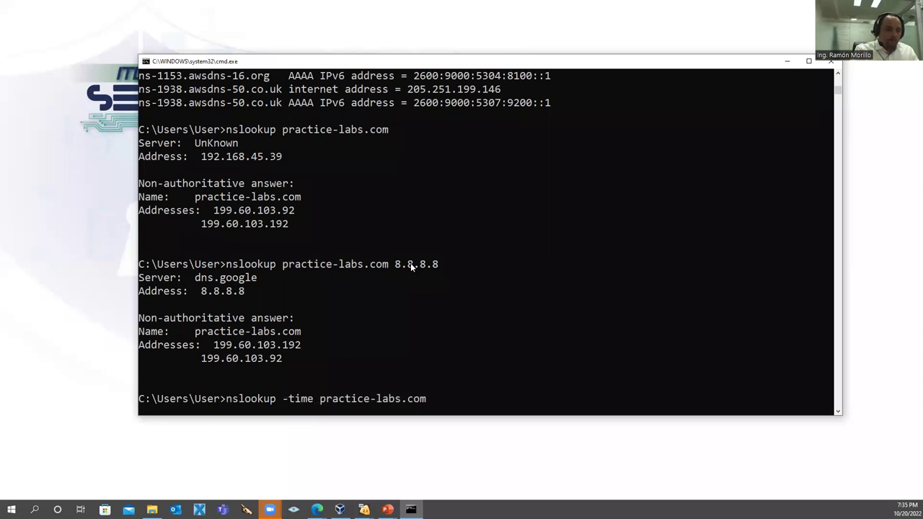
text(out=)
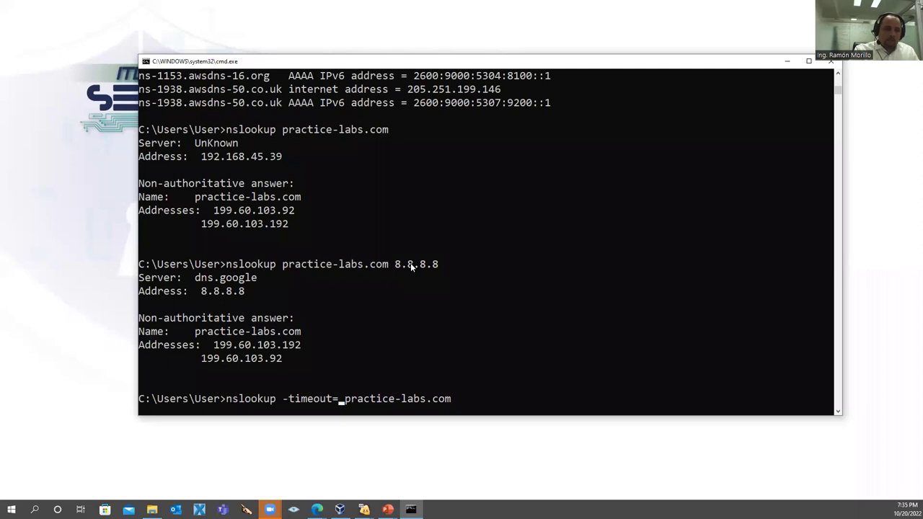
text(10)
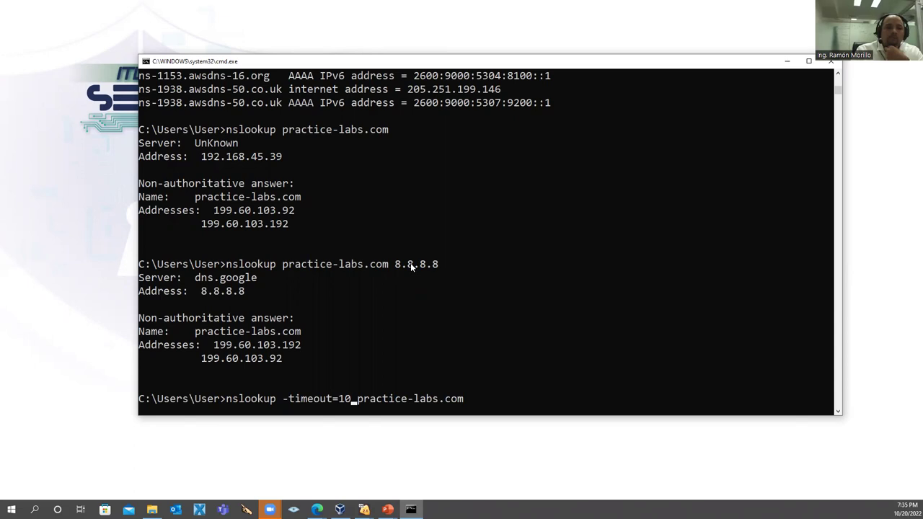
key(Return)
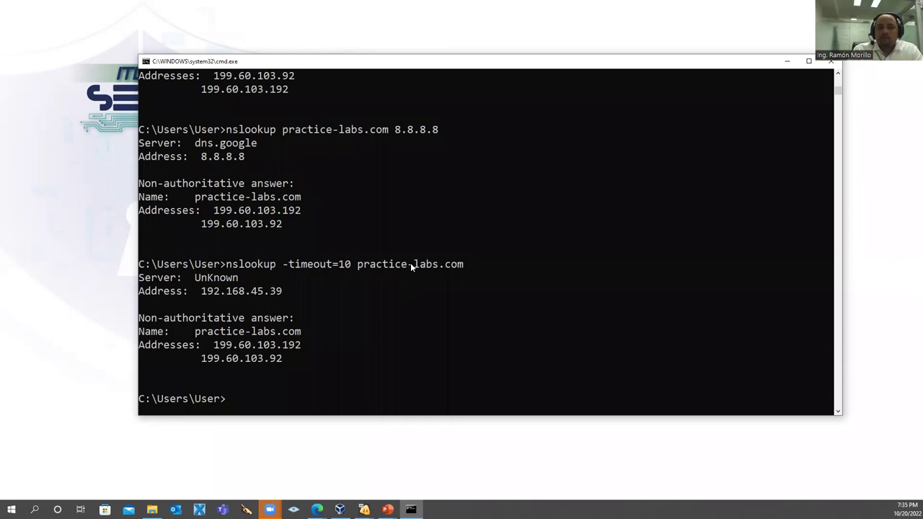
Step: Replace the -timeout=10 option with -query=any and run the lookup of all record types for practice-labs.com
key(Up)
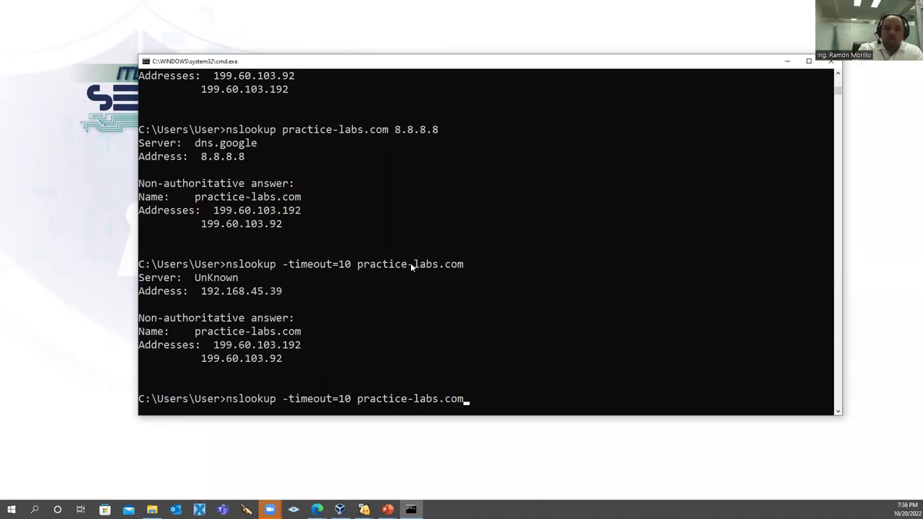
key(Left)
key(Left)
key(Left)
key(Left)
key(Left)
key(Left)
key(Left)
key(Left)
key(Left)
key(Left)
key(Left)
key(Left)
key(Left)
key(Left)
key(Left)
key(Left)
key(Left)
key(Left)
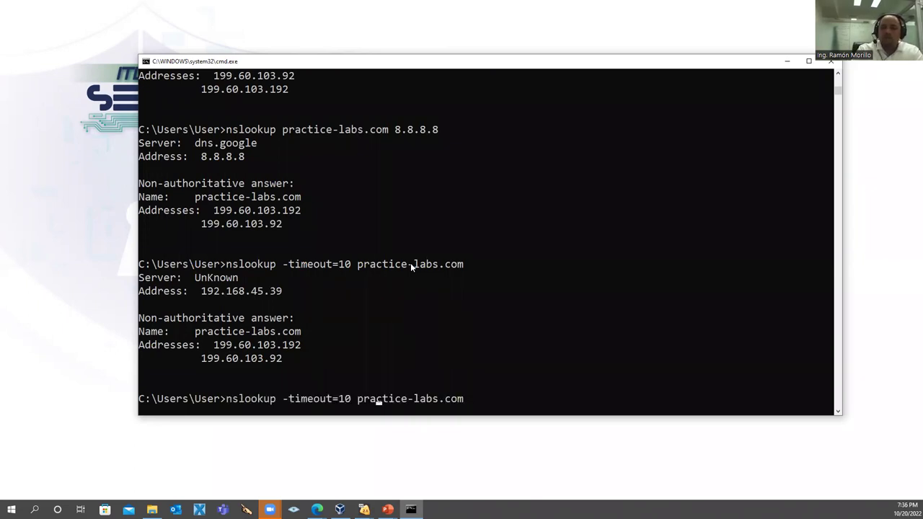
key(BackSpace)
key(BackSpace)
key(BackSpace)
key(BackSpace)
key(BackSpace)
key(BackSpace)
key(BackSpace)
key(BackSpace)
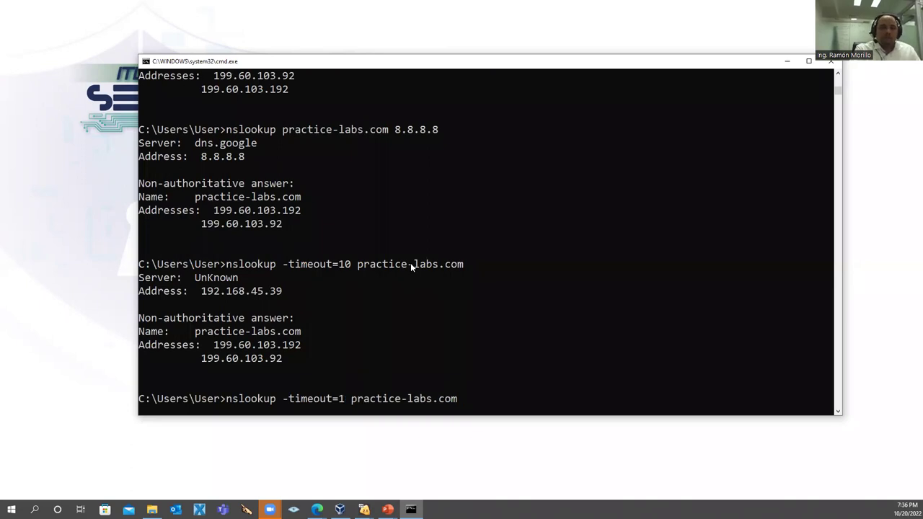
key(BackSpace)
key(BackSpace)
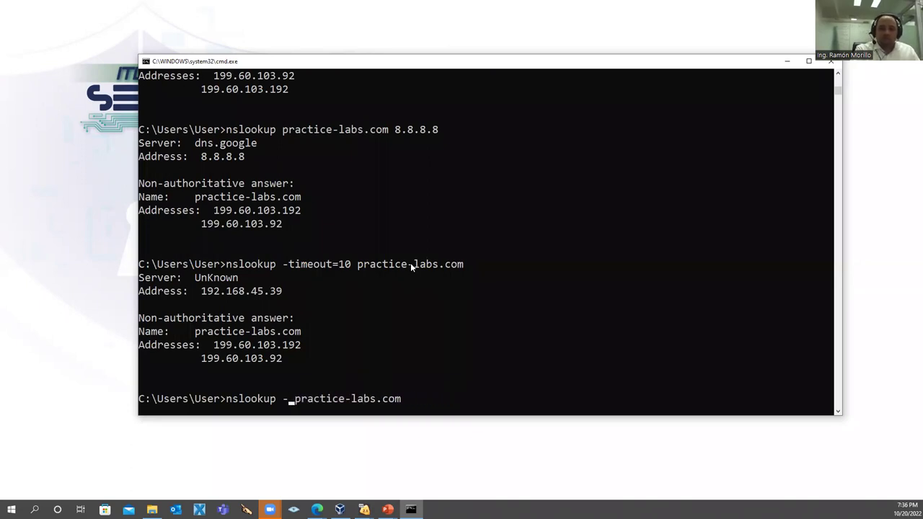
text(query)
text(=any)
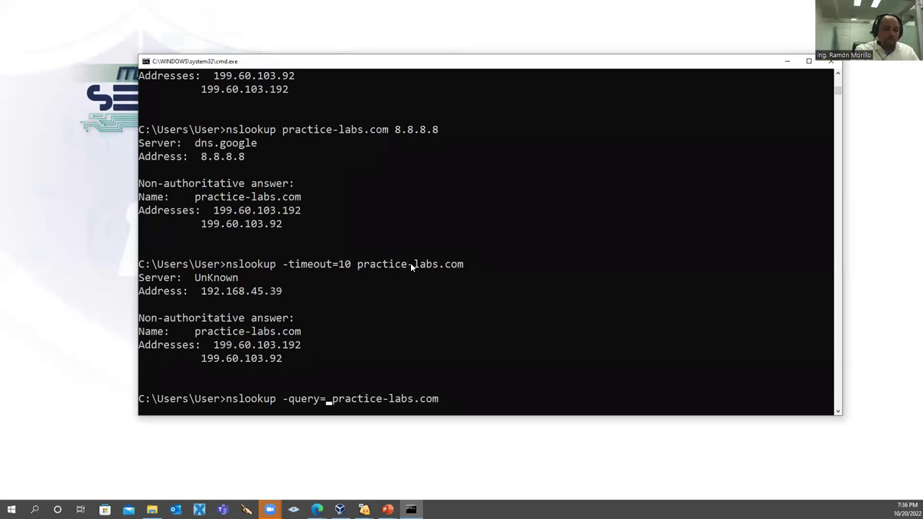
key(Return)
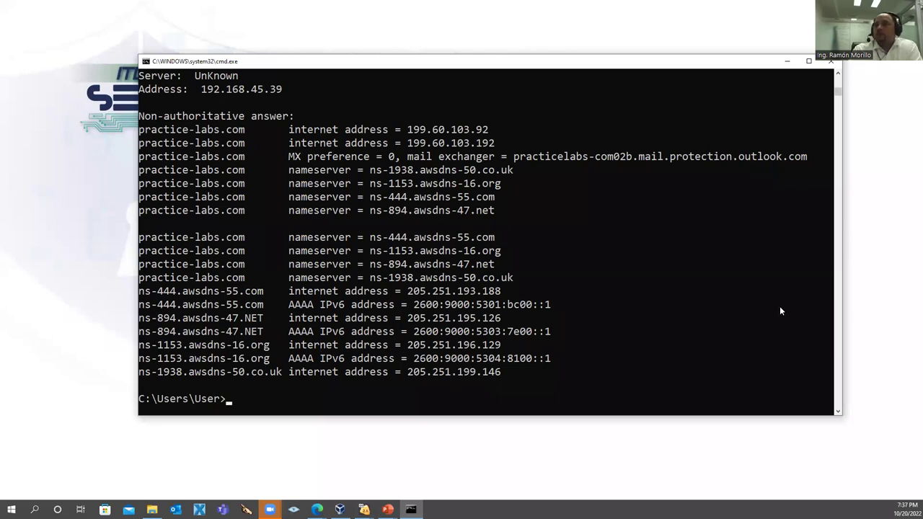
click(787, 61)
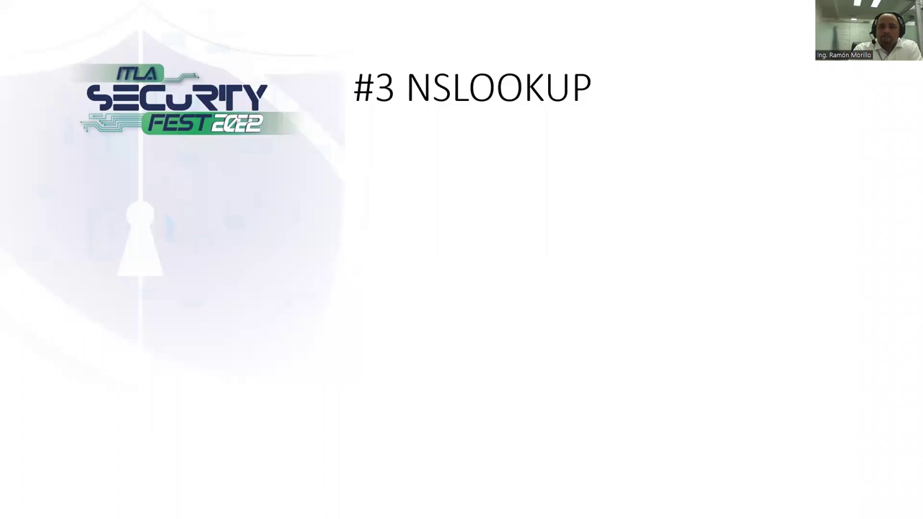
key(Right)
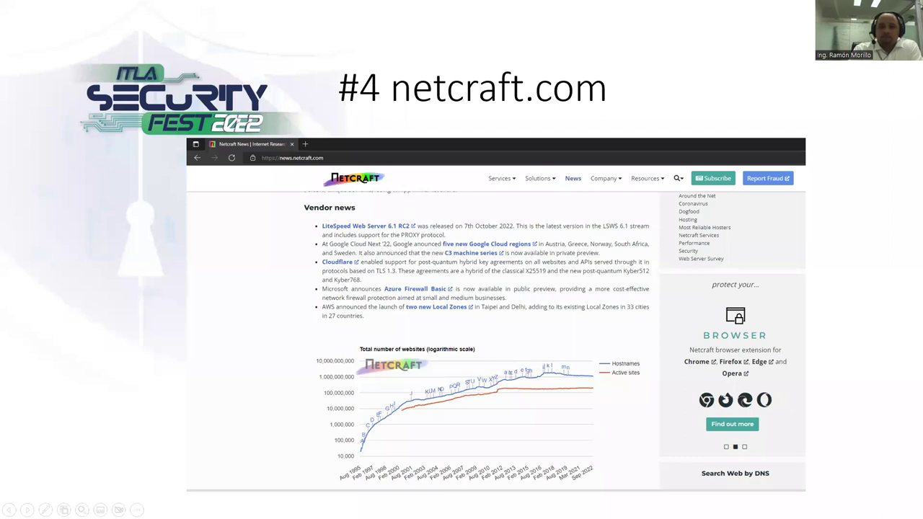
key(Right)
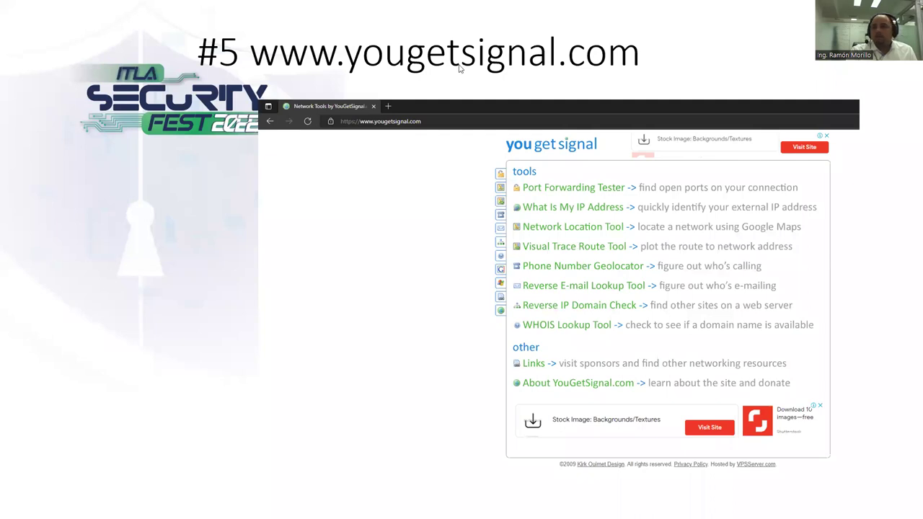
Step: Switch to the Edge InPrivate window and open yougetsignal.com in a new tab
key(alt+Tab)
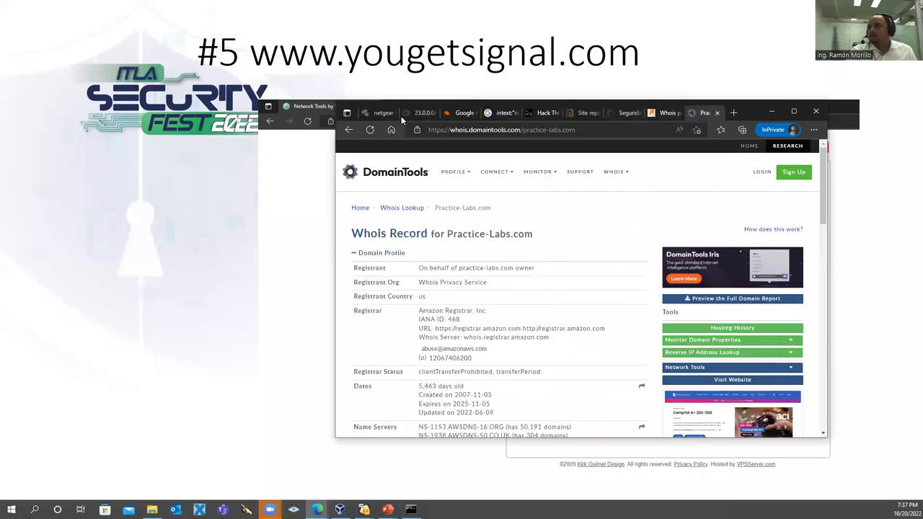
click(728, 115)
text(you)
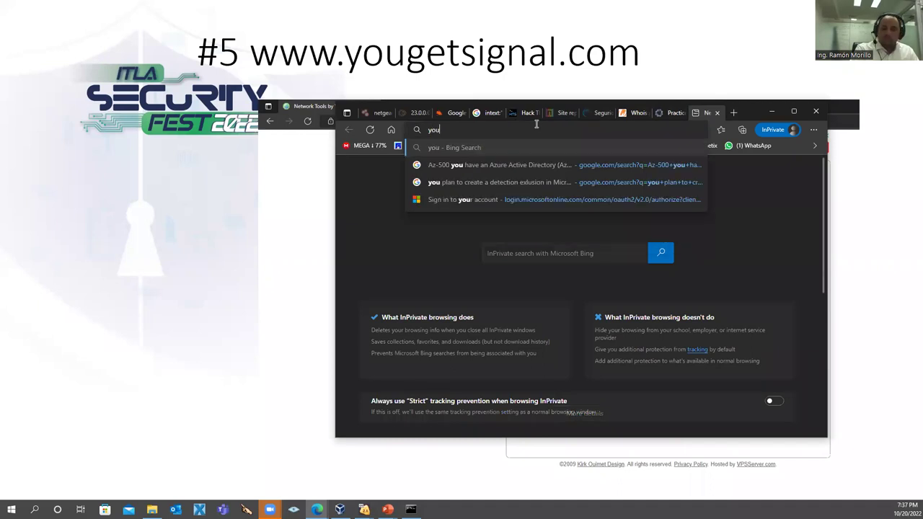
text(get)
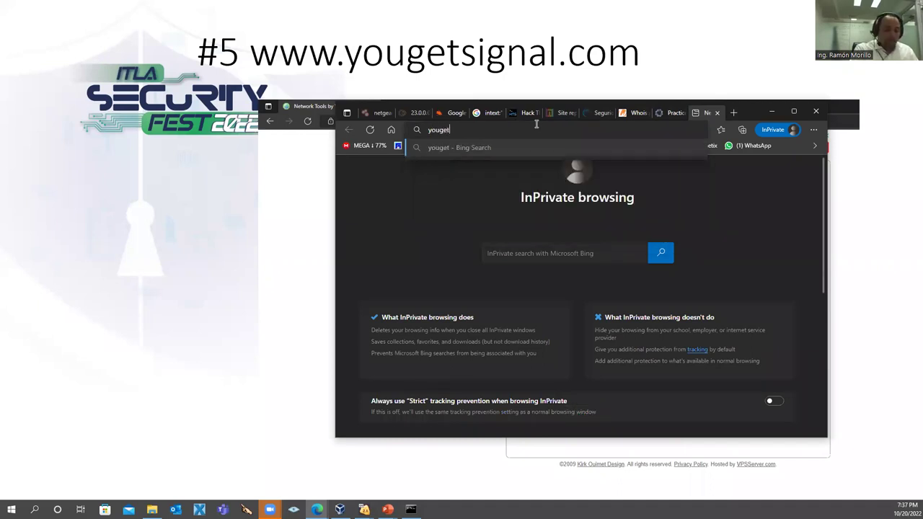
text(sig)
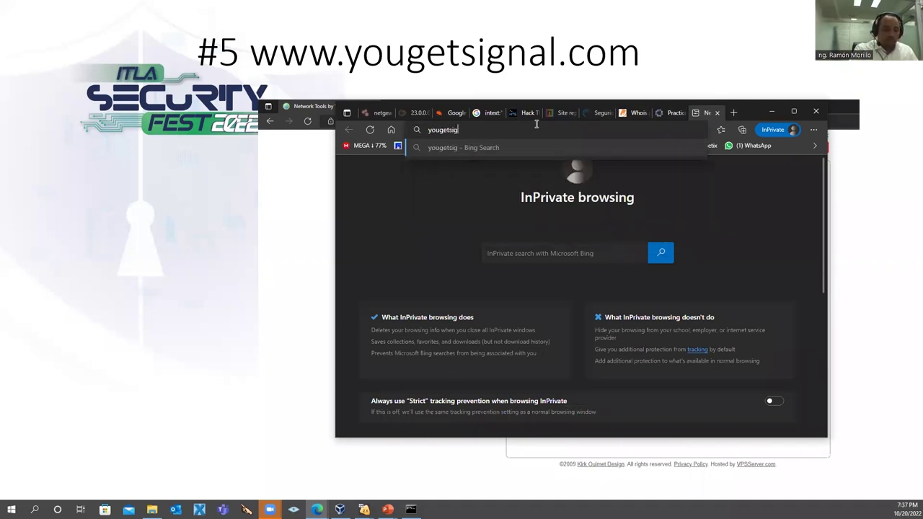
text(nal.com)
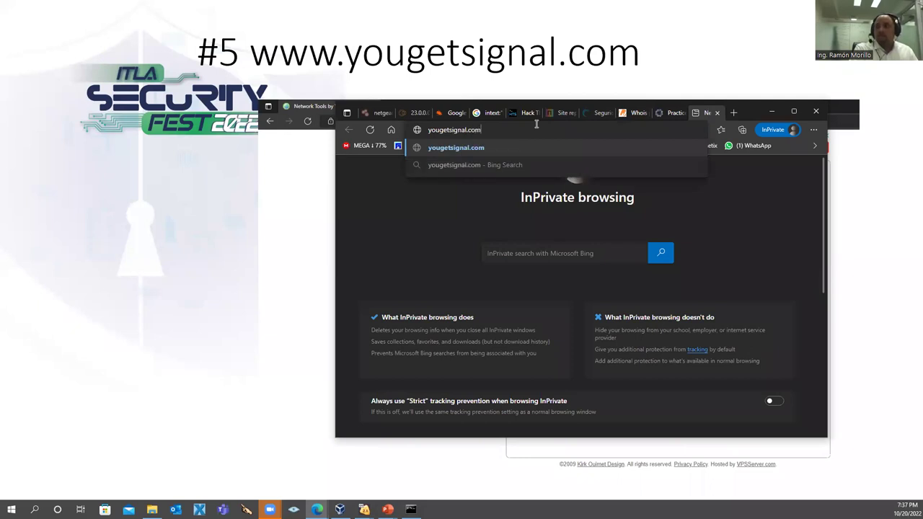
key(Return)
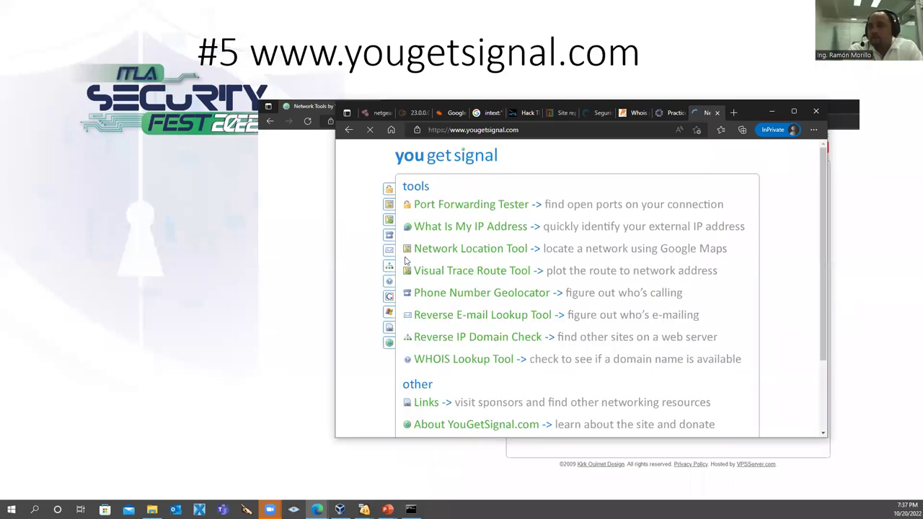
Step: Open the Reverse IP Domain Check tool and check which sites share a web server with practice-labs.com
click(481, 342)
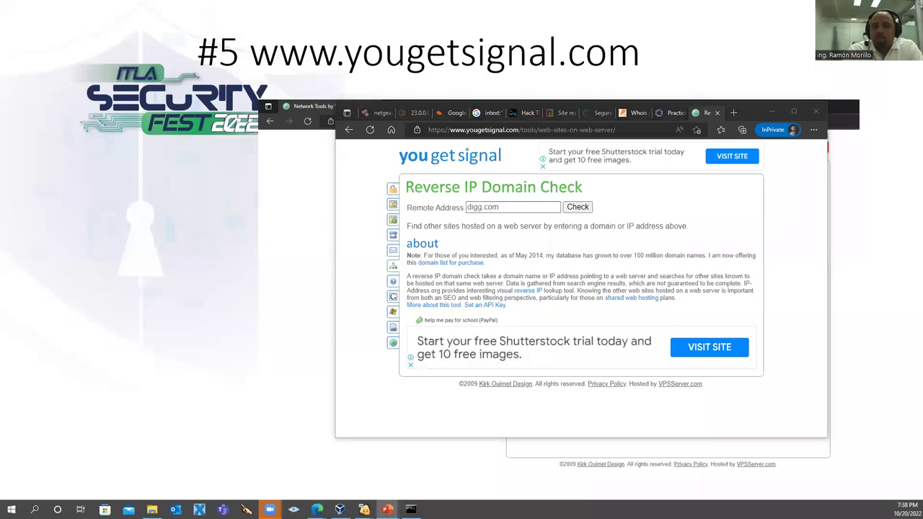
drag(501, 207, 448, 207)
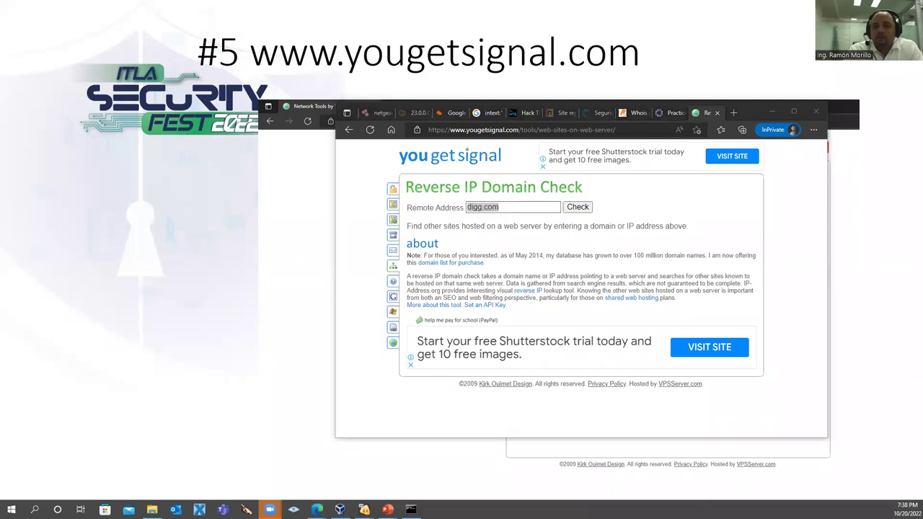
key(alt+Tab)
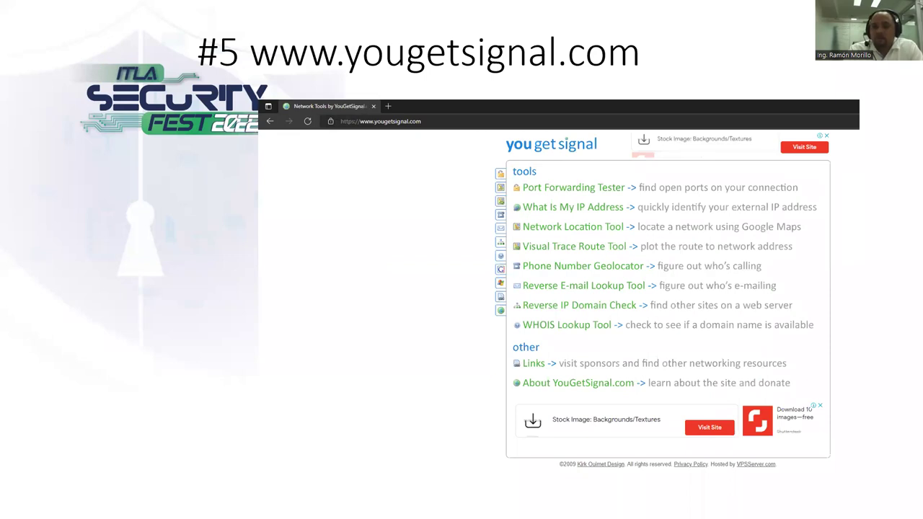
key(alt+Tab)
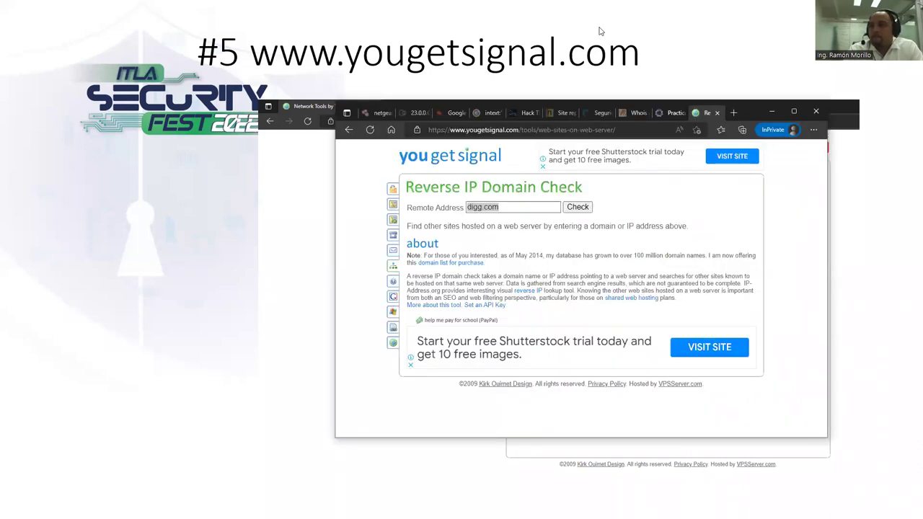
click(733, 114)
click(679, 114)
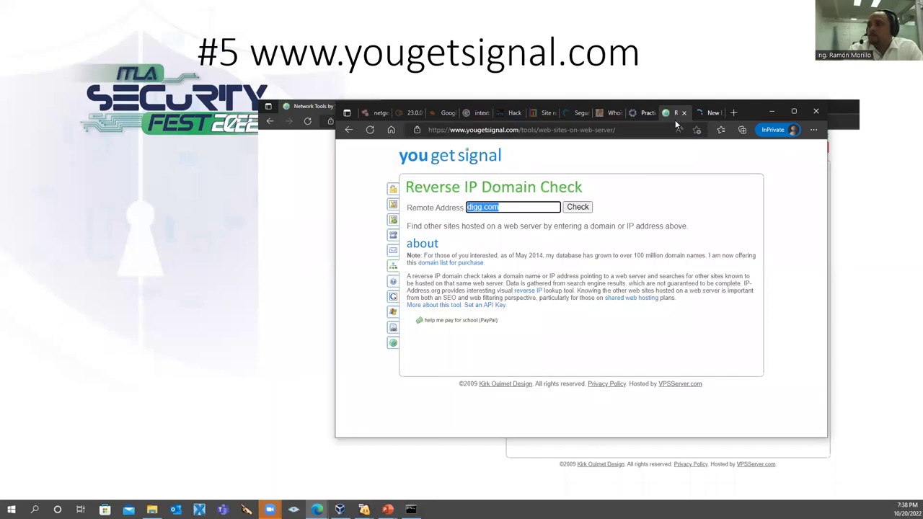
key(ctrl+a)
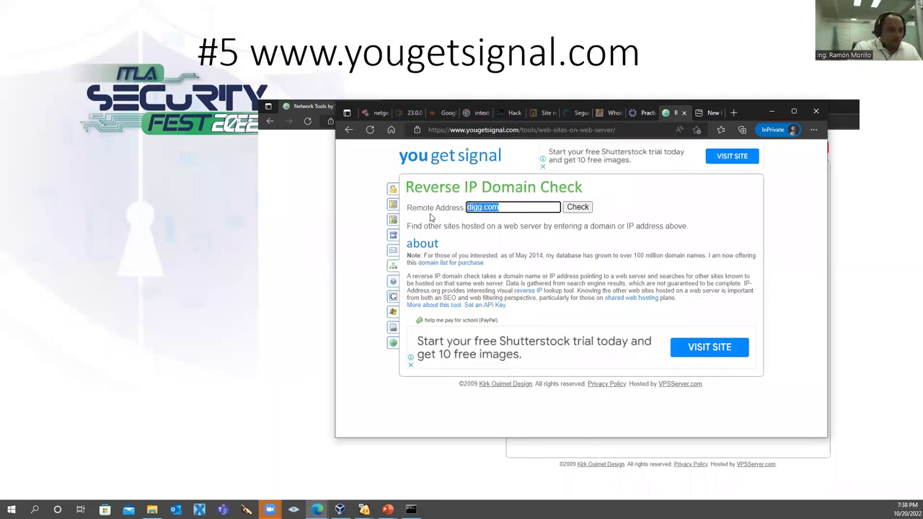
text(prac)
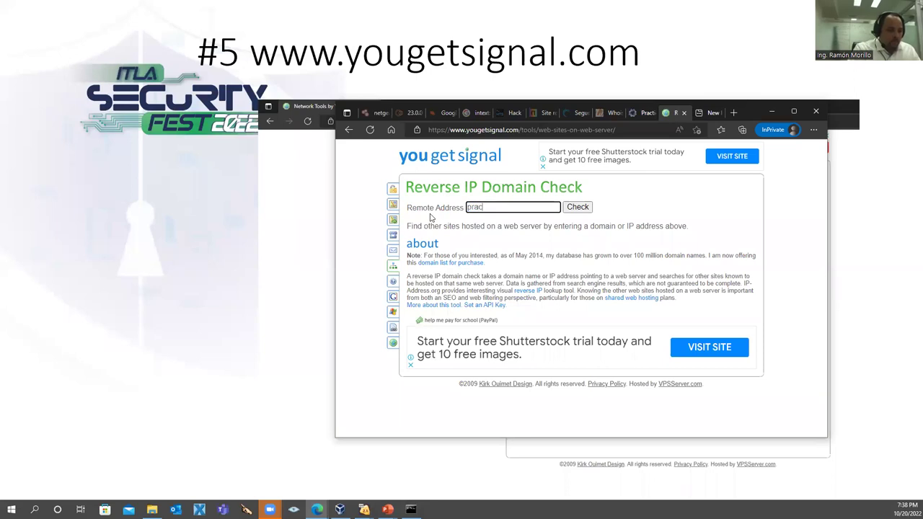
text(tice-)
text(labs.com)
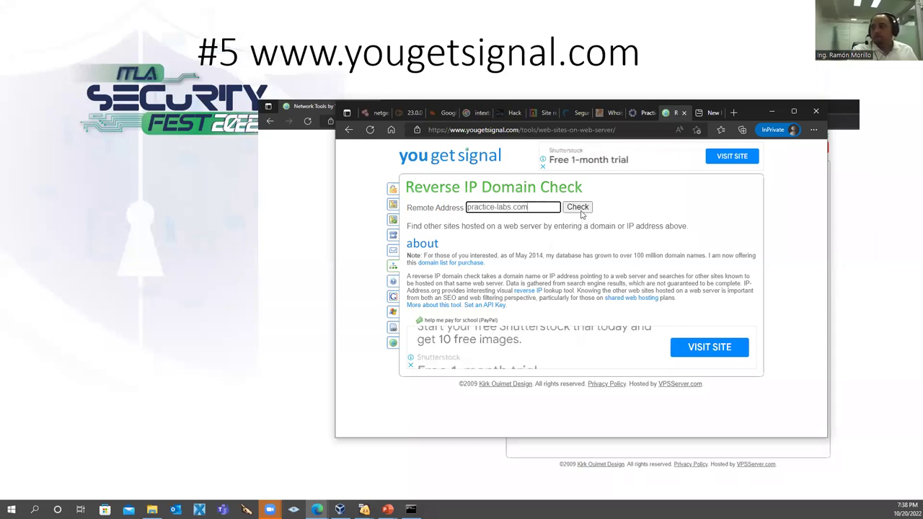
click(581, 212)
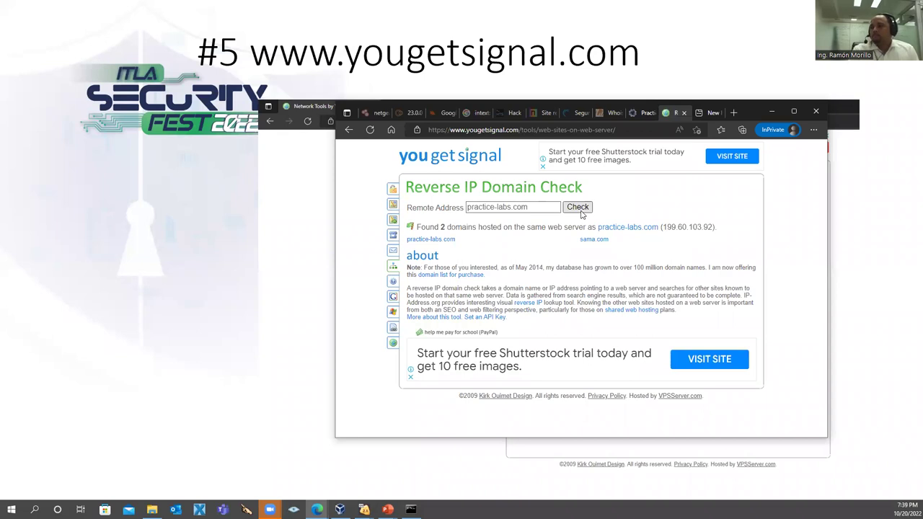
click(469, 208)
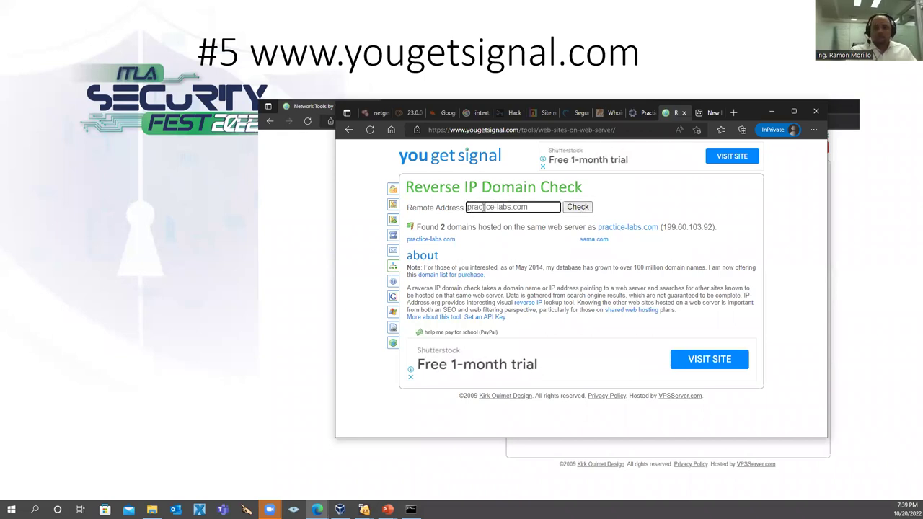
text(www.)
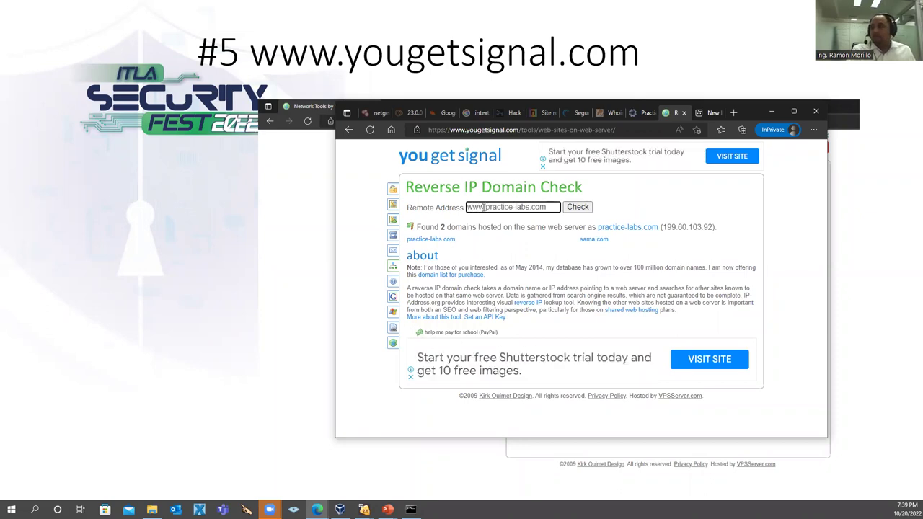
click(580, 209)
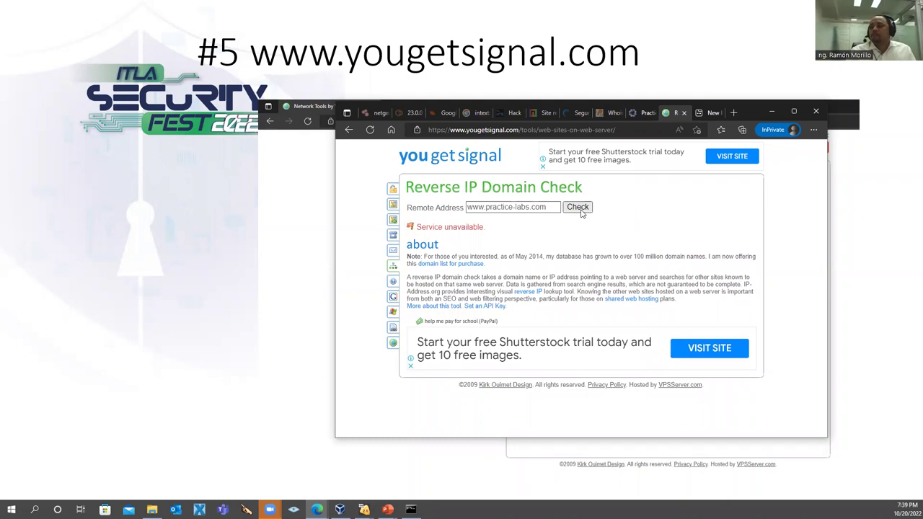
double_click(475, 207)
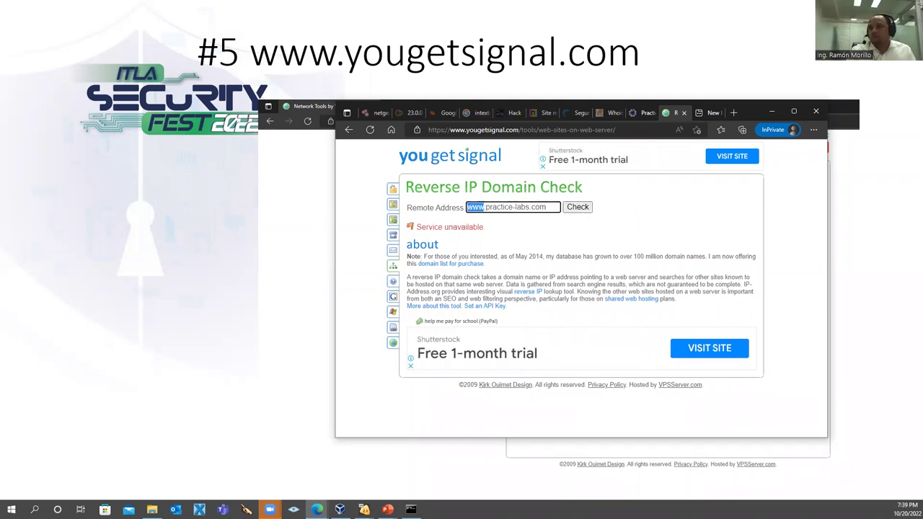
key(BackSpace)
key(Delete)
key(Return)
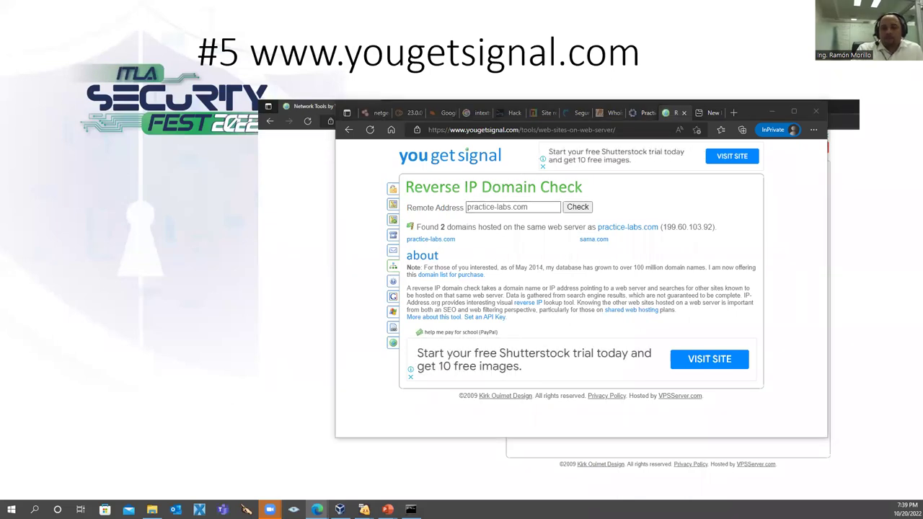
click(674, 59)
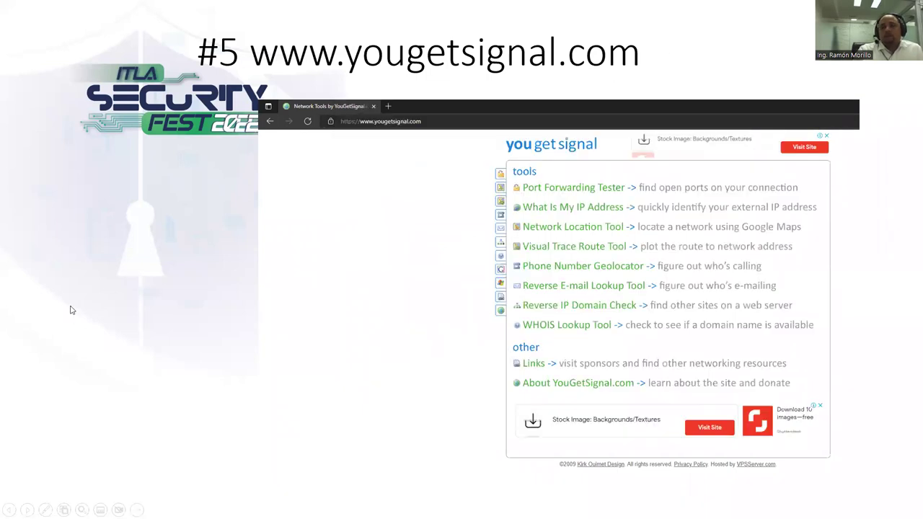
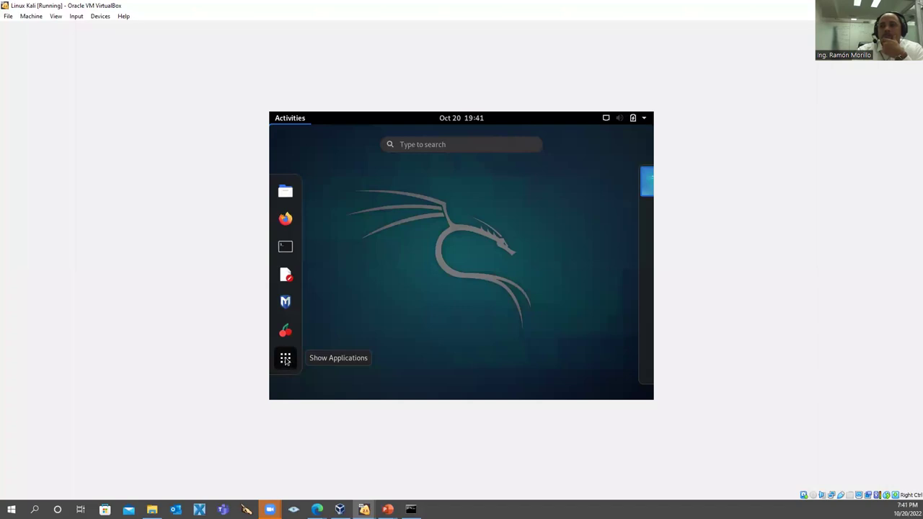
click(285, 359)
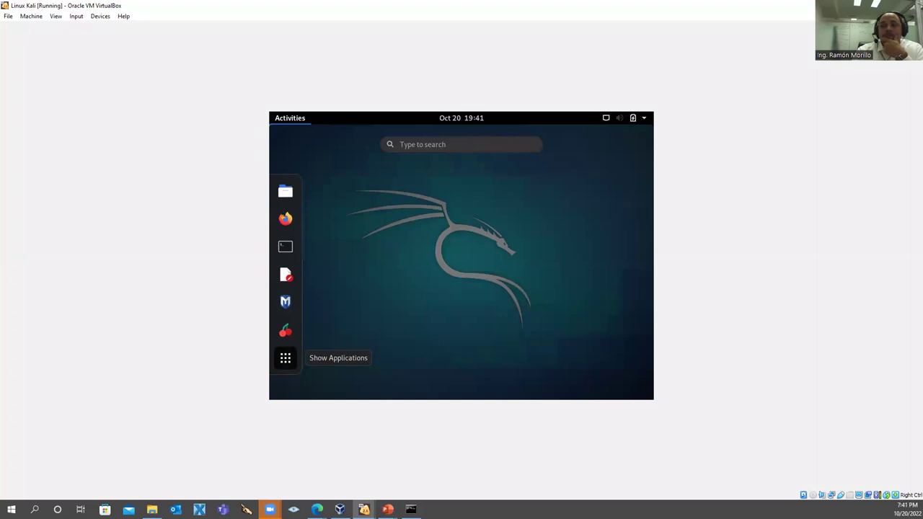
key(alt+Tab)
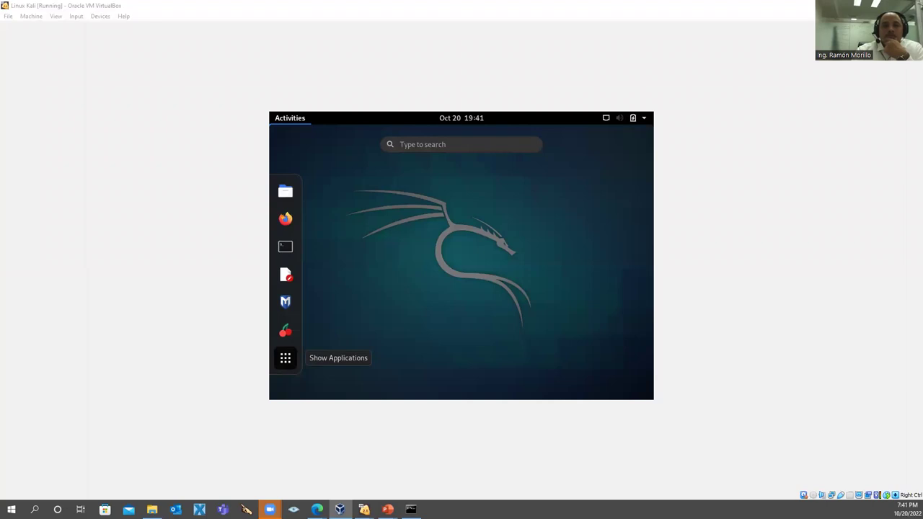
click(286, 358)
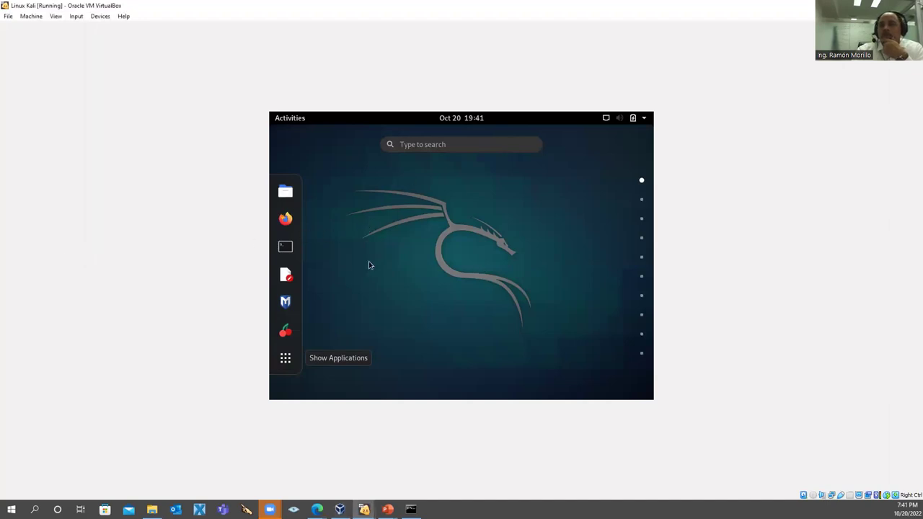
click(397, 169)
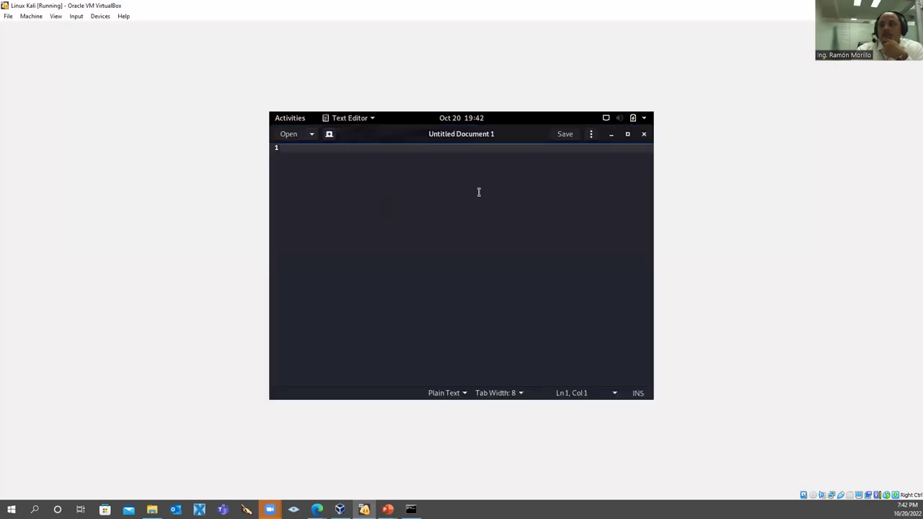
click(644, 136)
Step: Open a terminal window in the Kali Linux virtual machine and focus its prompt
click(303, 118)
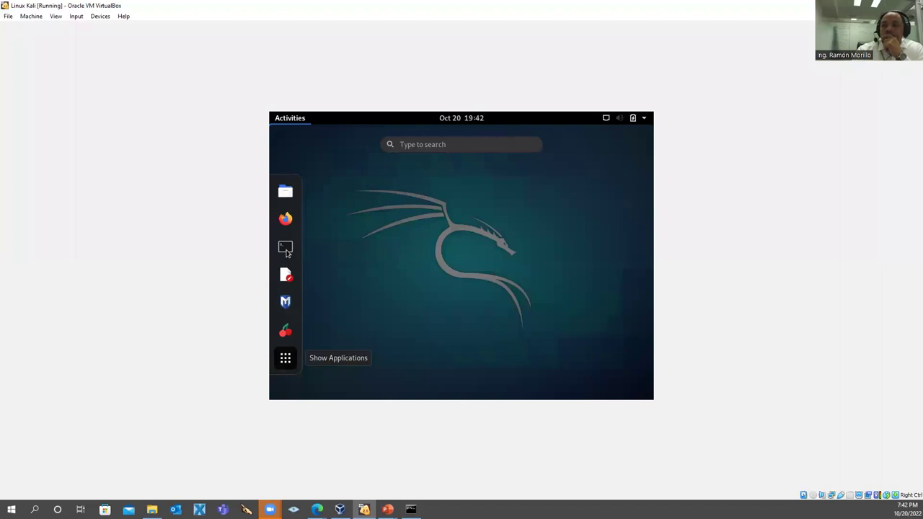
click(275, 252)
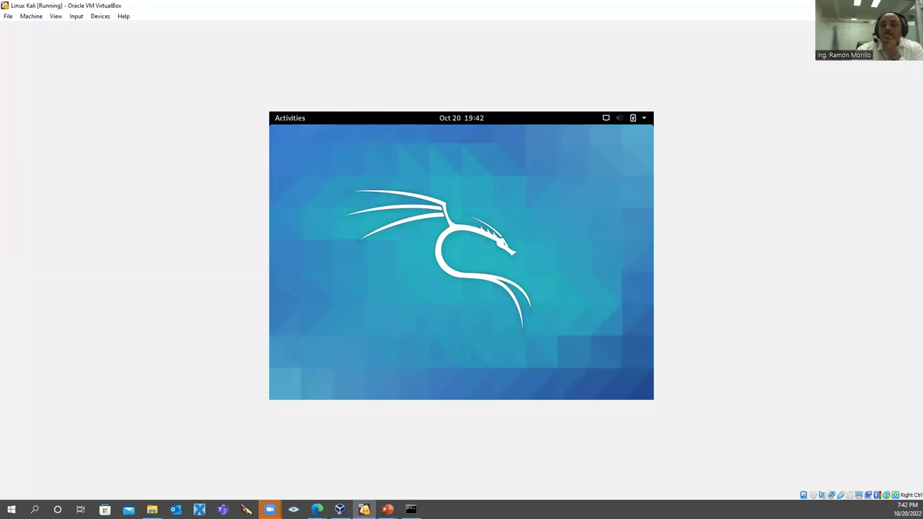
key(alt+Tab)
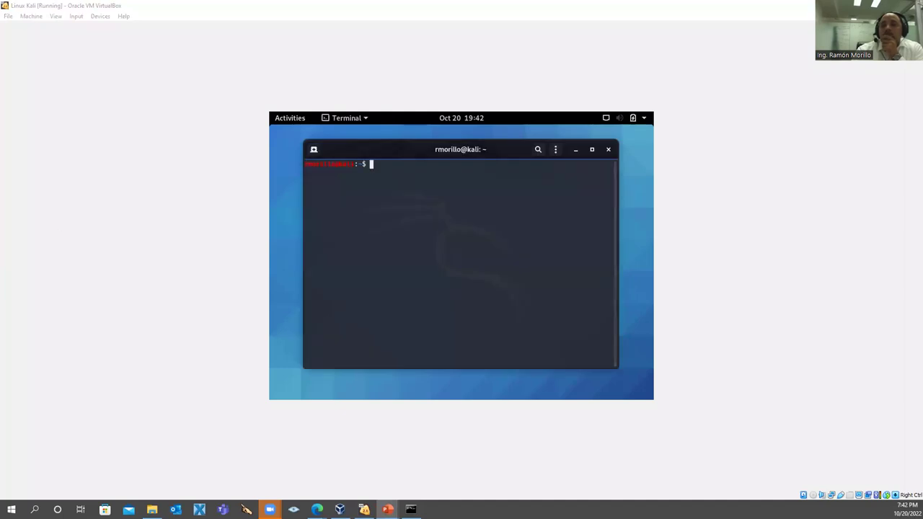
click(439, 181)
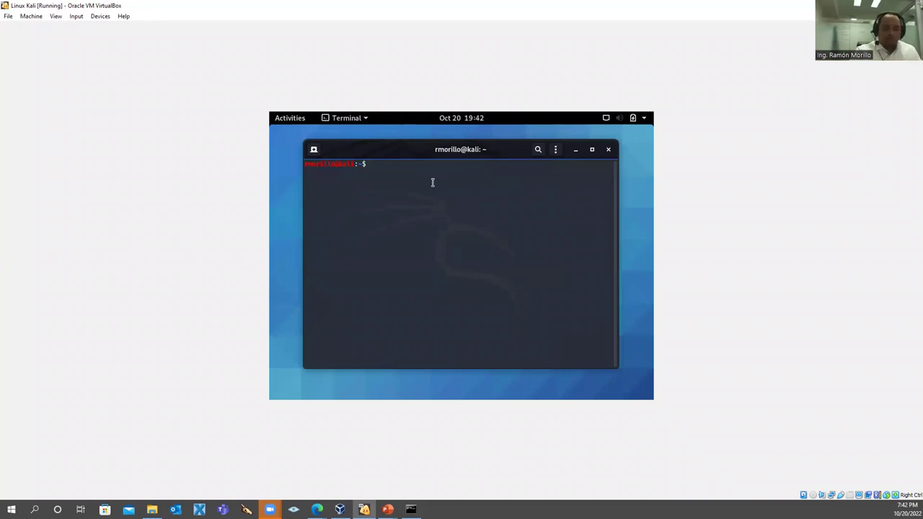
Step: Run dnsenum practice-labs.com in the Kali terminal to enumerate the domain's DNS records
text(dn)
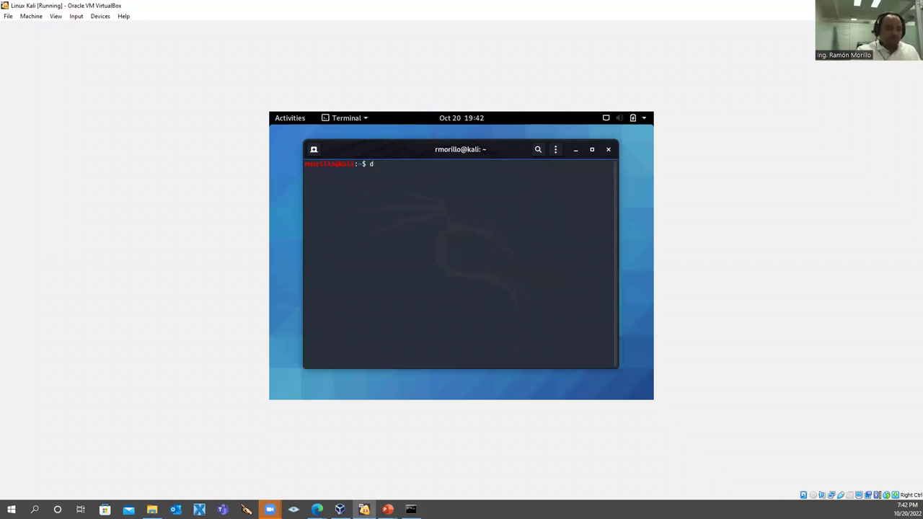
text(senum)
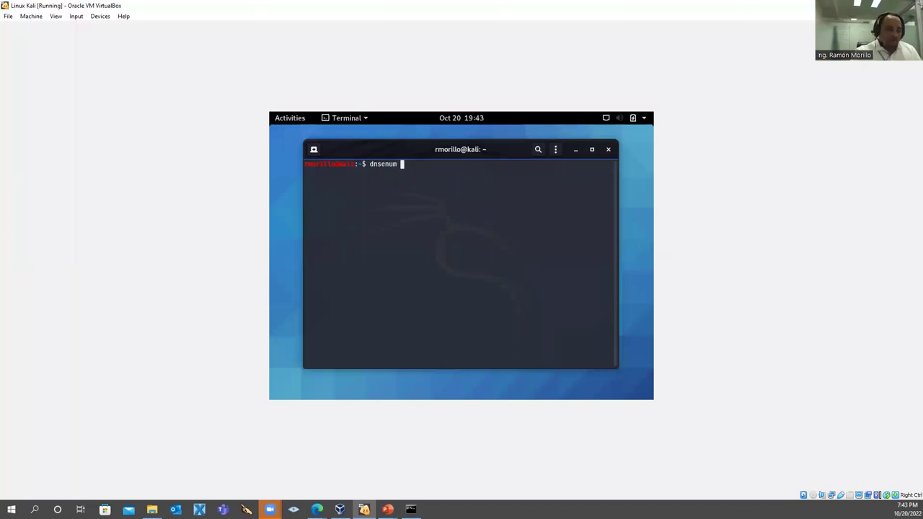
text(practice)
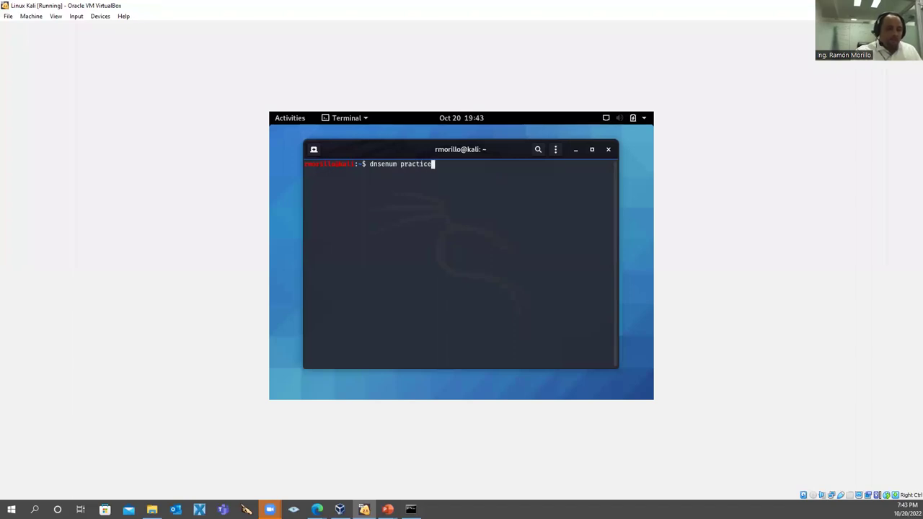
text(-lb)
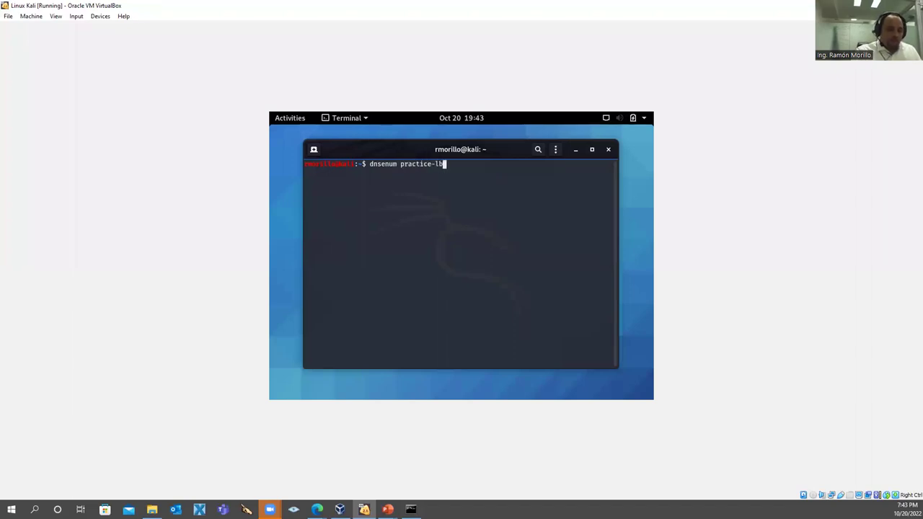
text(as.com)
key(BackSpace)
key(BackSpace)
key(BackSpace)
key(BackSpace)
key(BackSpace)
key(BackSpace)
key(BackSpace)
text(a)
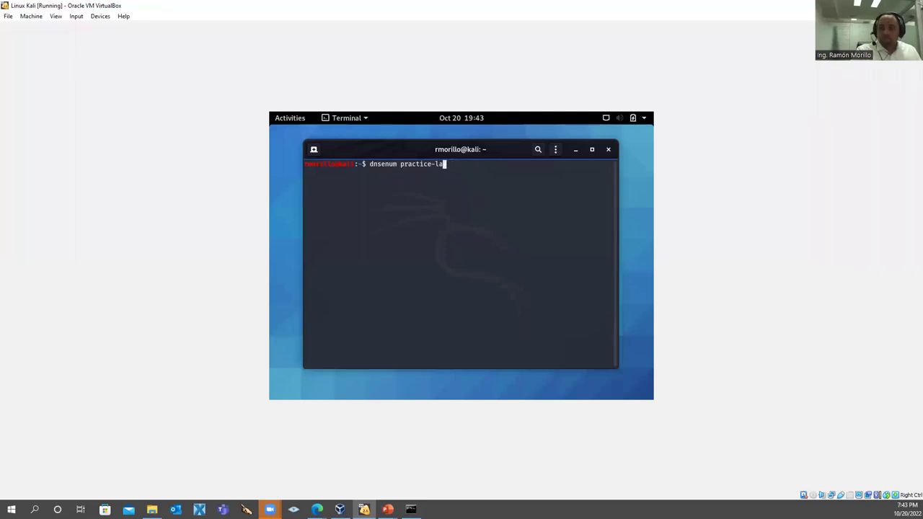
text(bs.com)
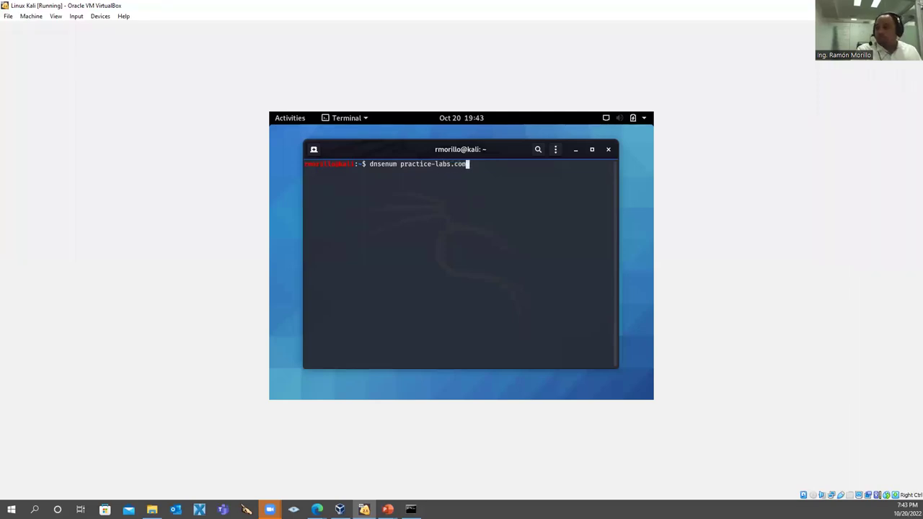
key(Return)
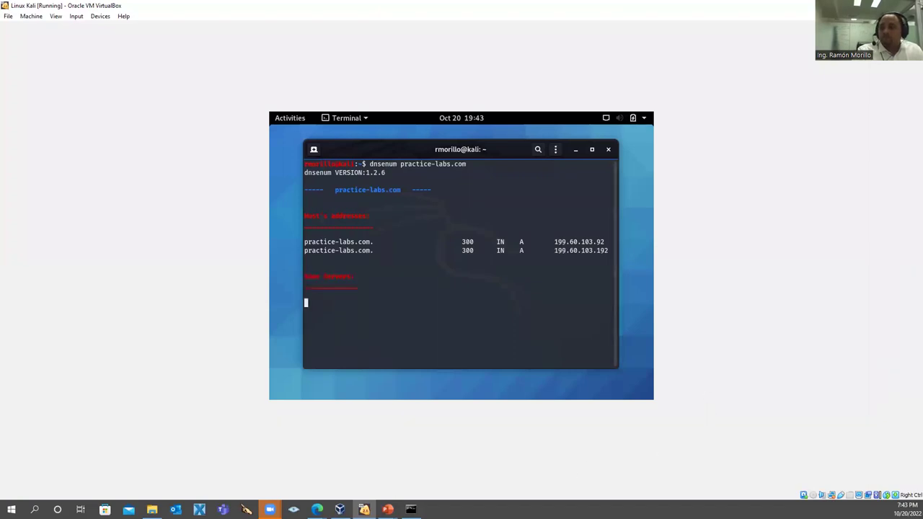
Step: Place the narrowed Windows command prompt beside the Kali terminal and examine the host addresses and name servers in the dnsenum output
key(alt+Tab)
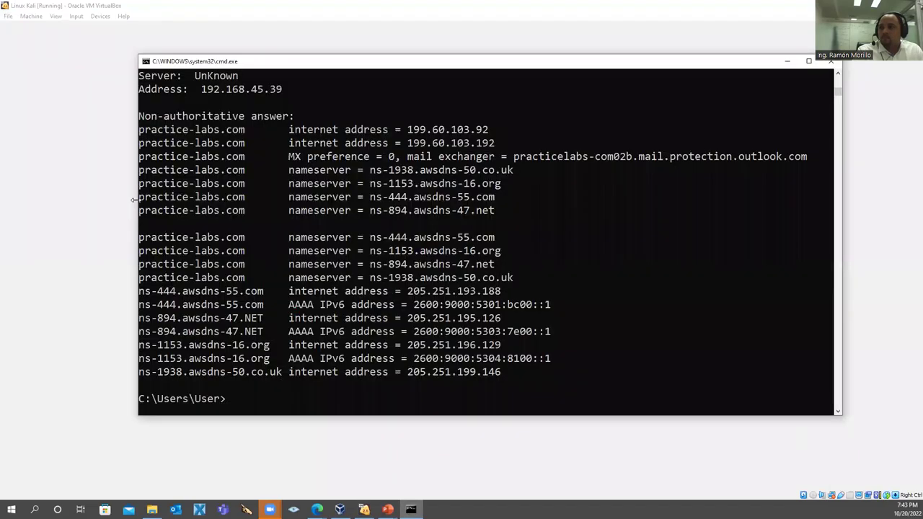
drag(135, 200, 534, 203)
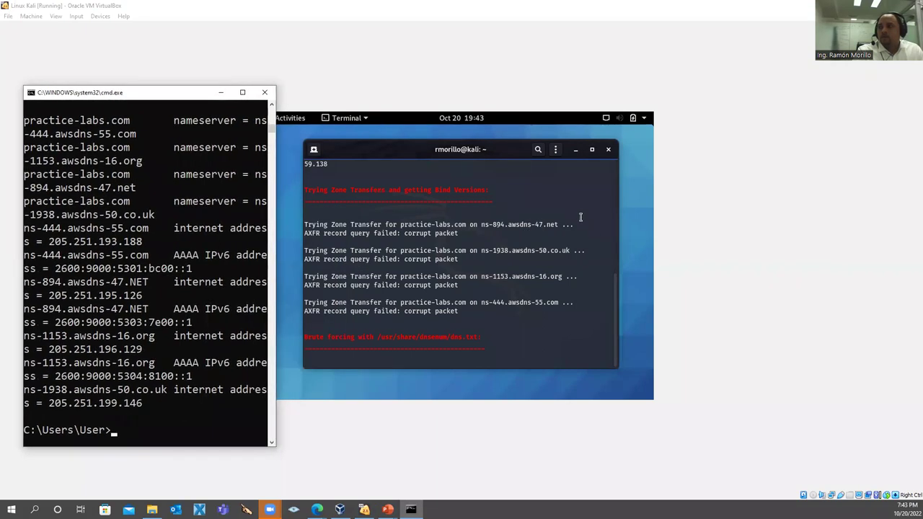
click(579, 216)
scroll(579, 217, up, 7)
scroll(579, 219, up, 3)
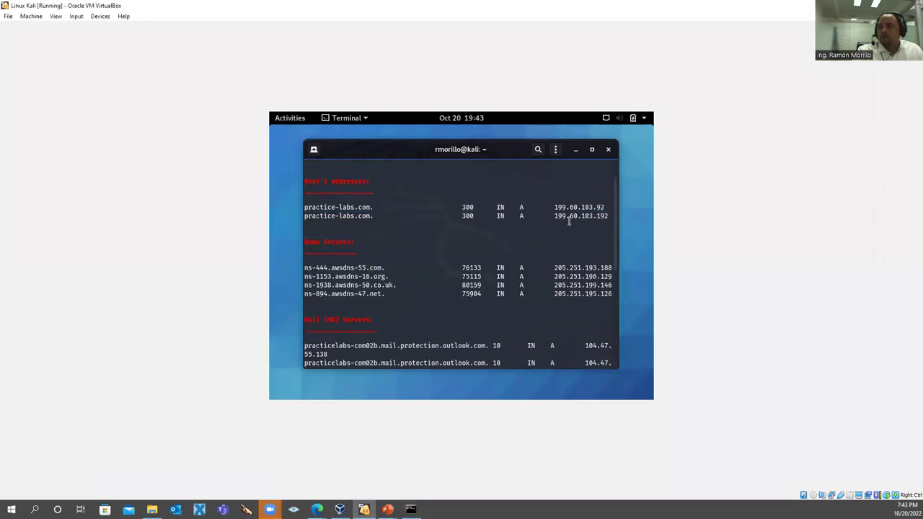
drag(516, 243, 554, 334)
drag(386, 245, 303, 243)
scroll(418, 268, down, 2)
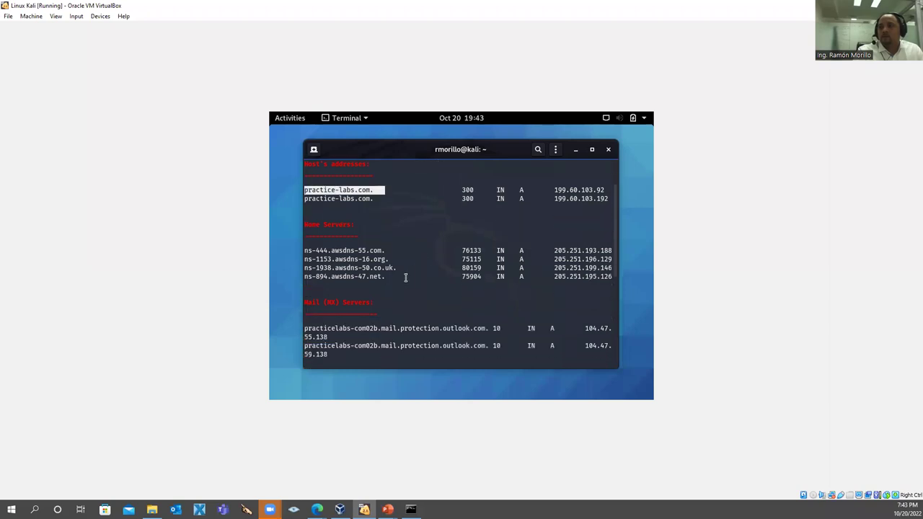
Step: Examine the name servers, mail servers and zone transfer attempts in the dnsenum output for practice-labs.com
drag(406, 278, 353, 260)
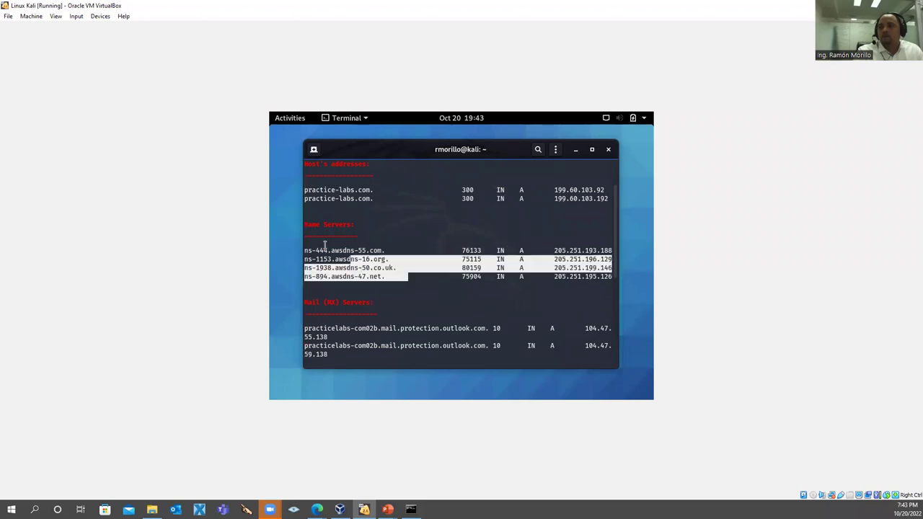
triple_click(407, 285)
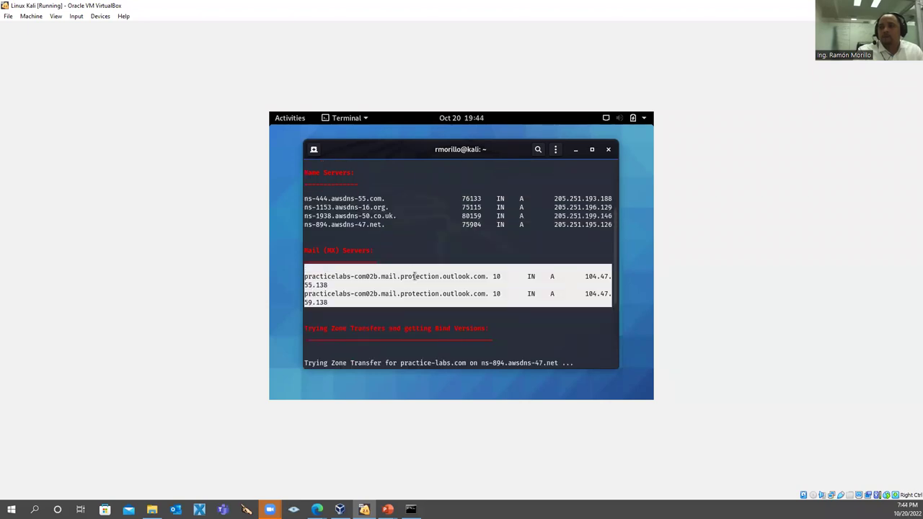
scroll(416, 272, up, 6)
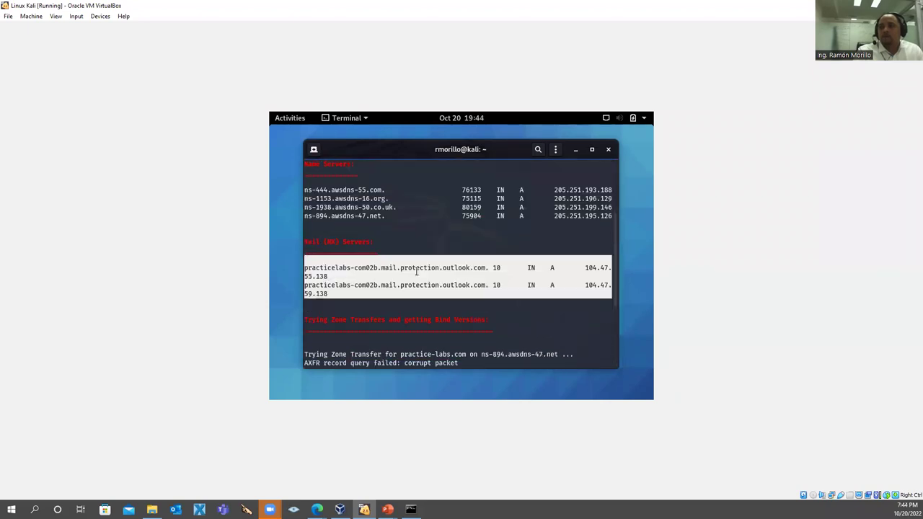
click(419, 266)
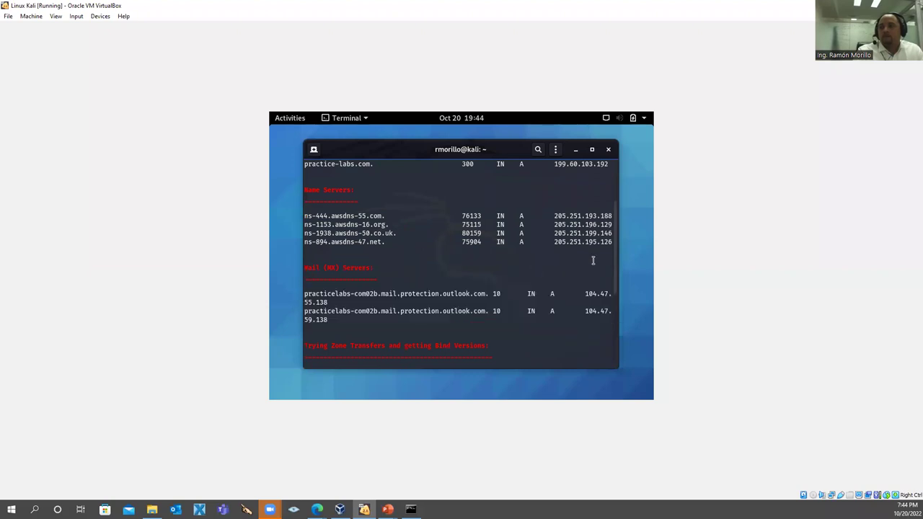
scroll(527, 242, up, 1)
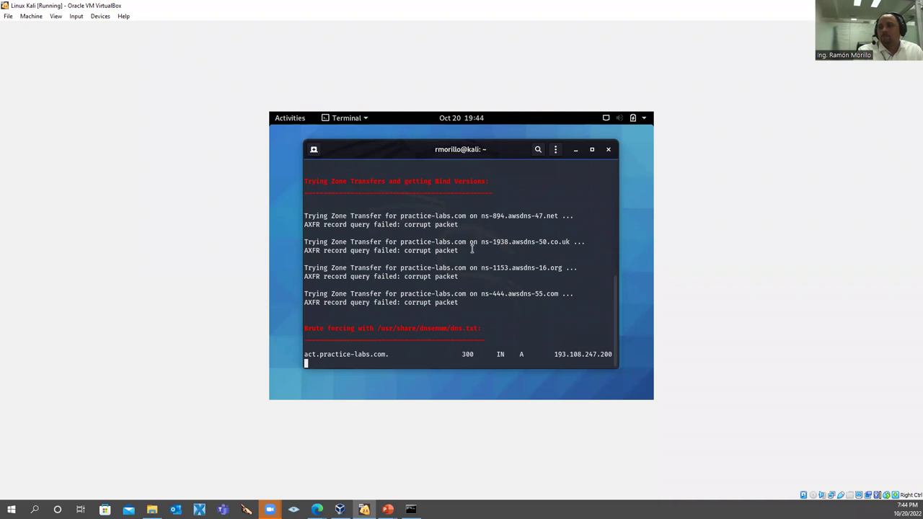
scroll(472, 249, up, 1)
scroll(485, 261, down, 1)
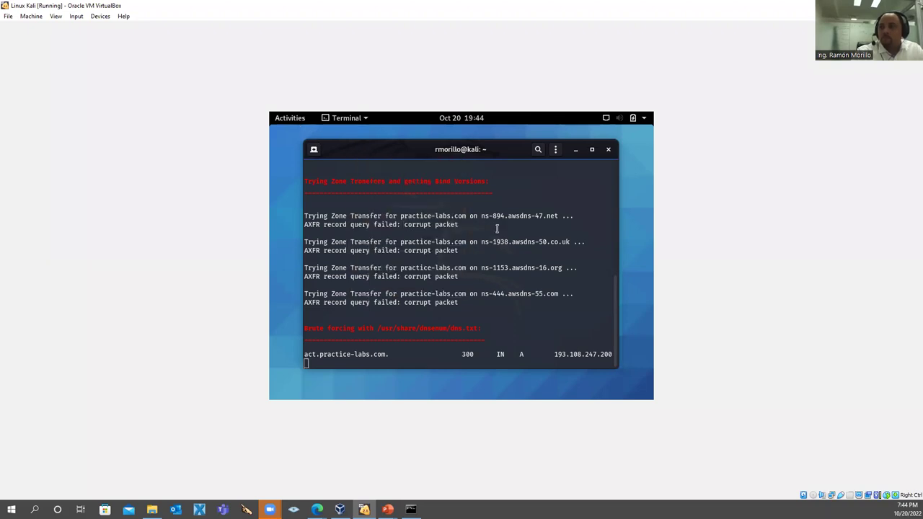
Step: Interrupt the dnsenum brute-force run in the Kali terminal to get back to the prompt
key(ctrl+c)
key(ctrl+c)
key(ctrl+c)
key(ctrl+c)
key(ctrl+c)
key(ctrl+c)
key(ctrl+c)
key(ctrl+c)
key(ctrl+c)
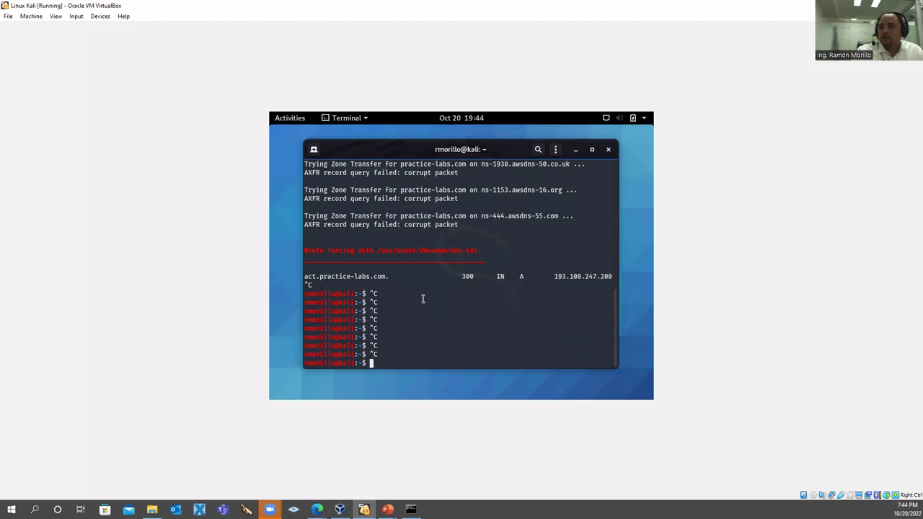
Step: Review the dnsenum output from the practice-labs.com command line down to the zone transfers, and return to the prompt
scroll(427, 293, up, 10)
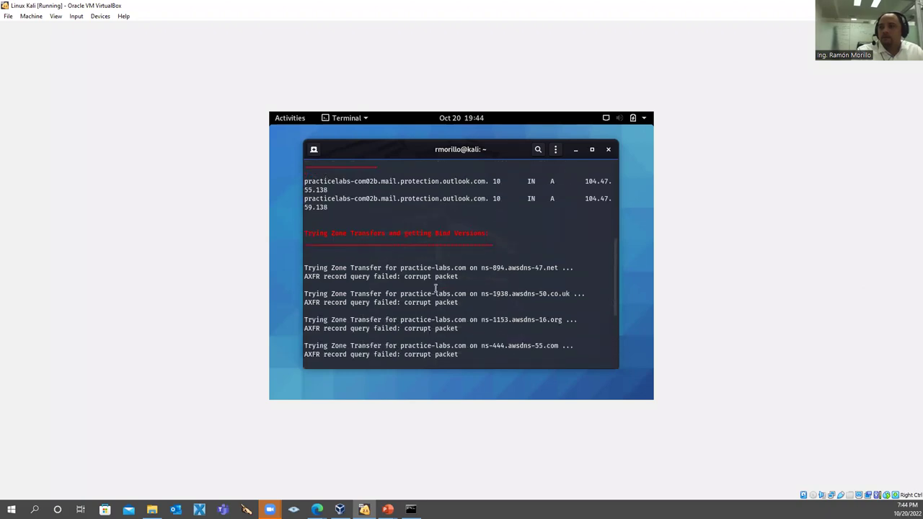
scroll(437, 287, up, 1)
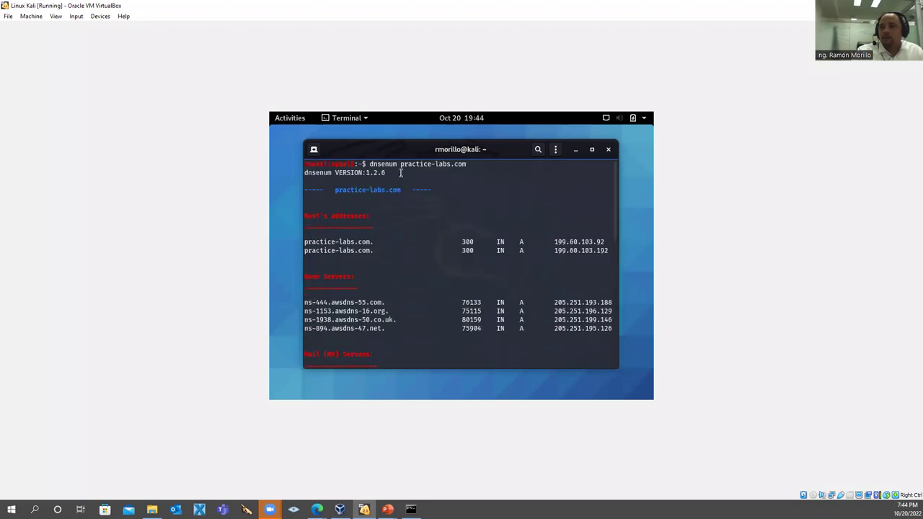
drag(399, 167, 477, 164)
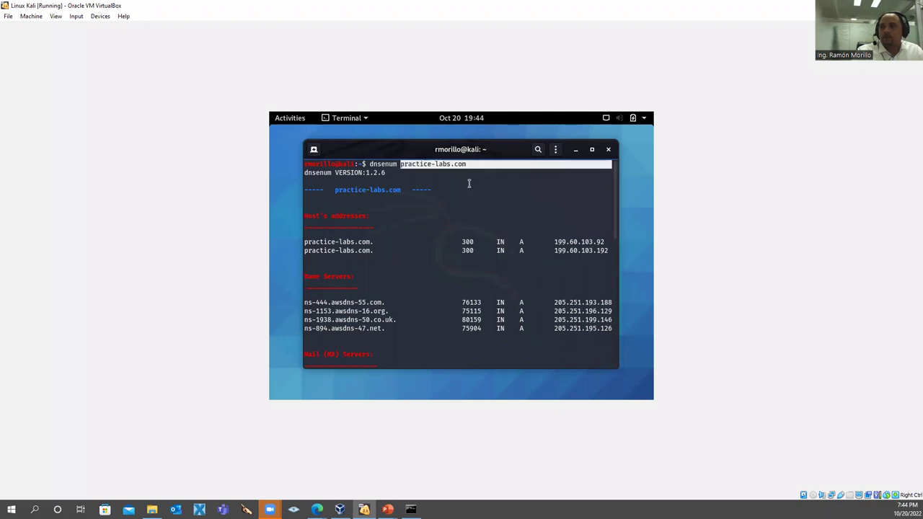
scroll(456, 234, down, 5)
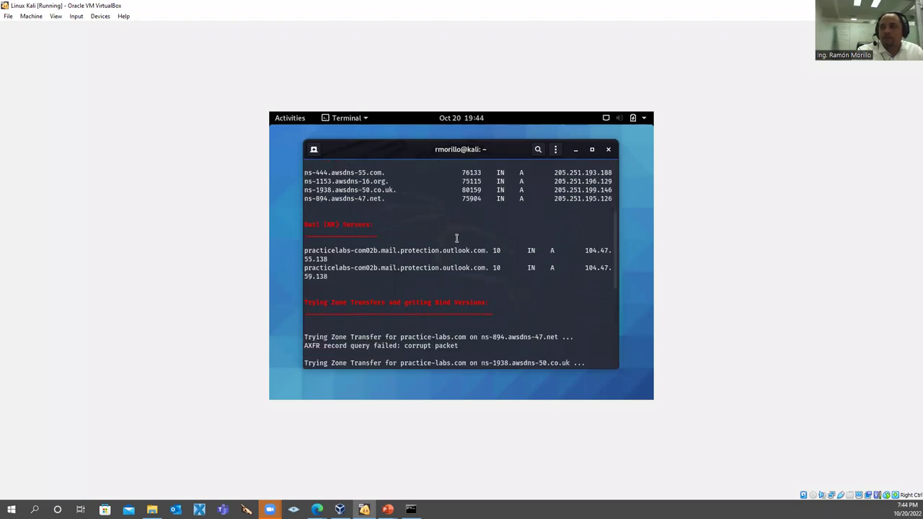
key(ctrl+c)
key(ctrl+c)
key(ctrl+c)
key(ctrl+c)
key(ctrl+c)
key(ctrl+c)
key(ctrl+c)
key(ctrl+c)
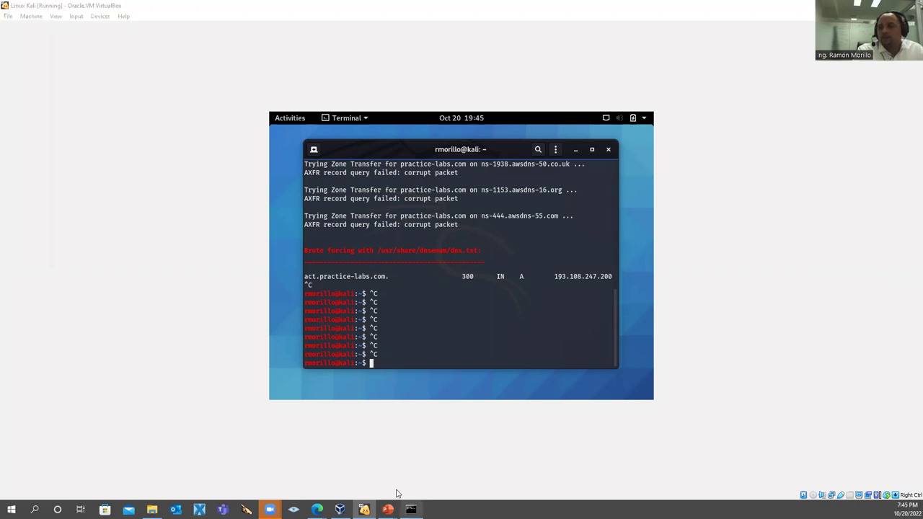
Step: Switch to the Windows command prompt, widen its window, and run ping 8.8.8.8
key(alt+Tab)
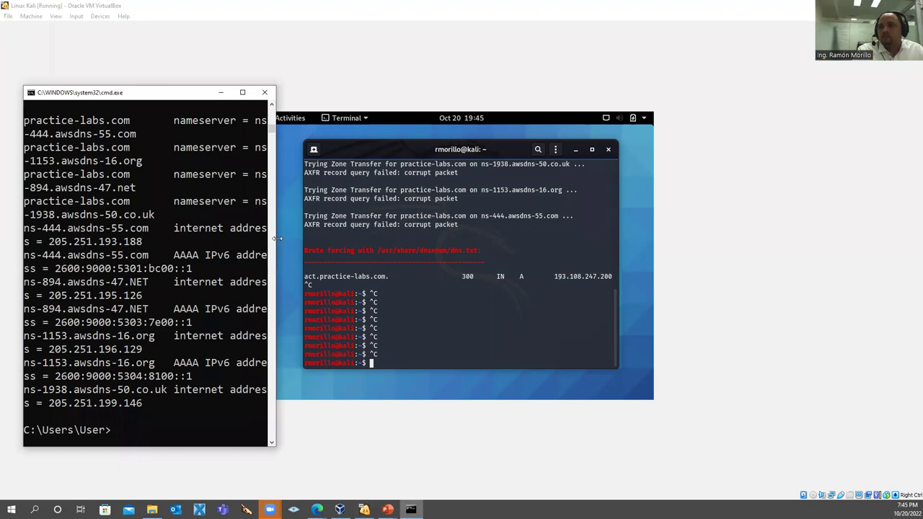
drag(277, 238, 375, 238)
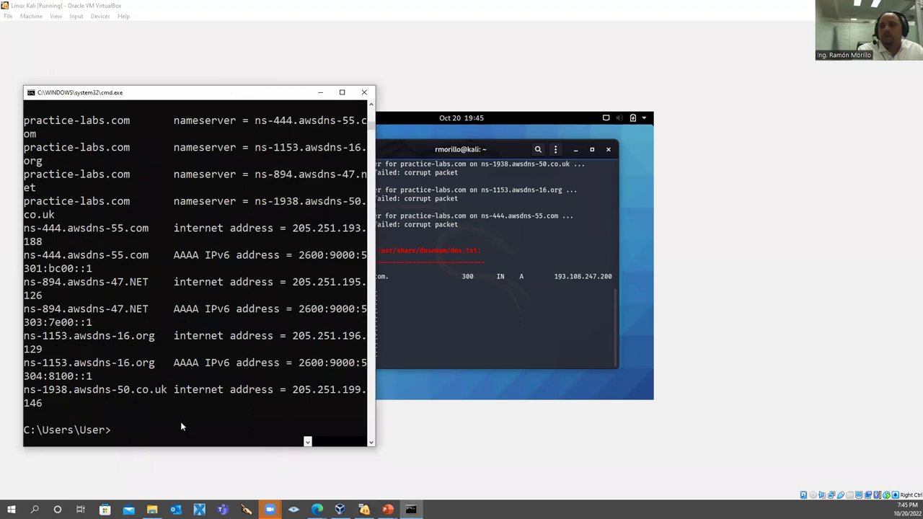
click(151, 431)
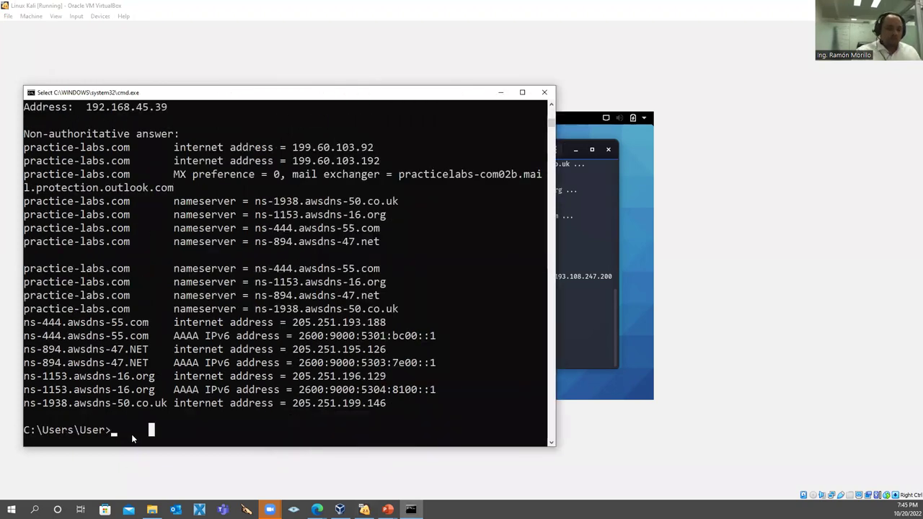
text(ping 8.8.8.8)
key(Return)
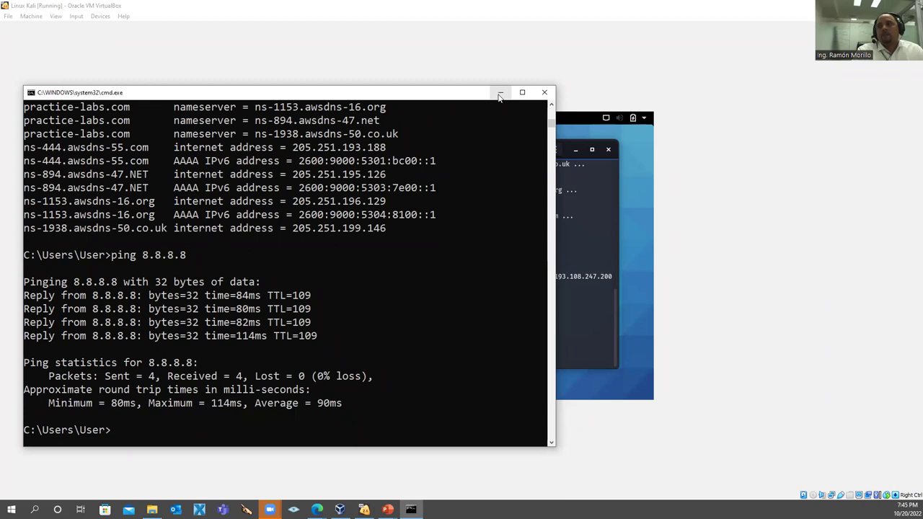
Step: Return to the slideshow and advance to the #7 hping3 slide
key(alt+Tab)
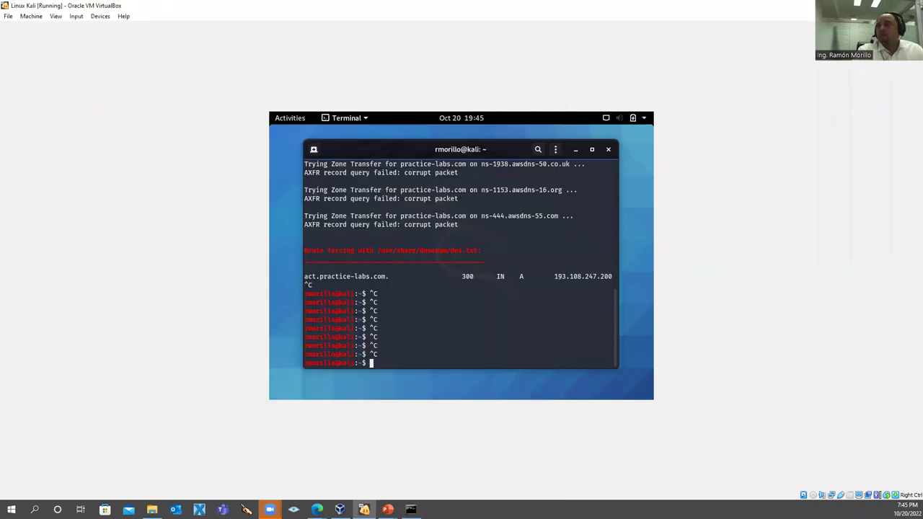
key(alt+Tab)
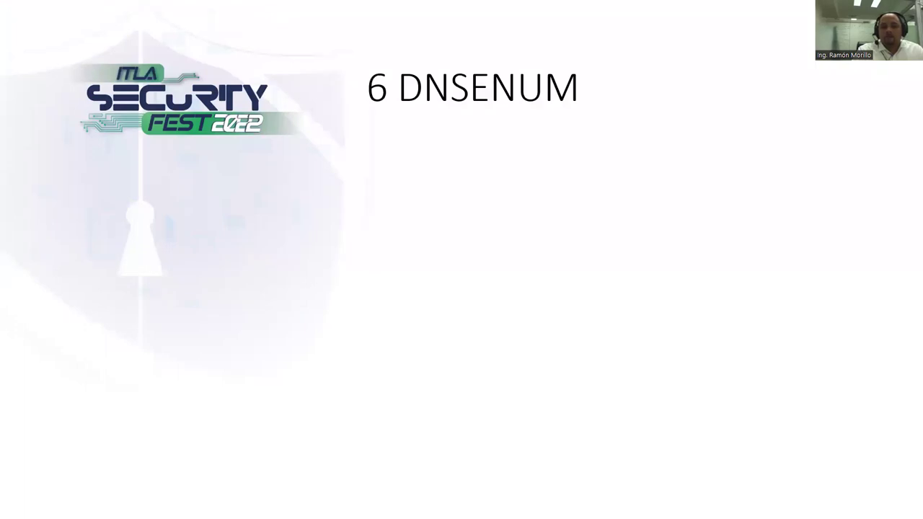
key(Right)
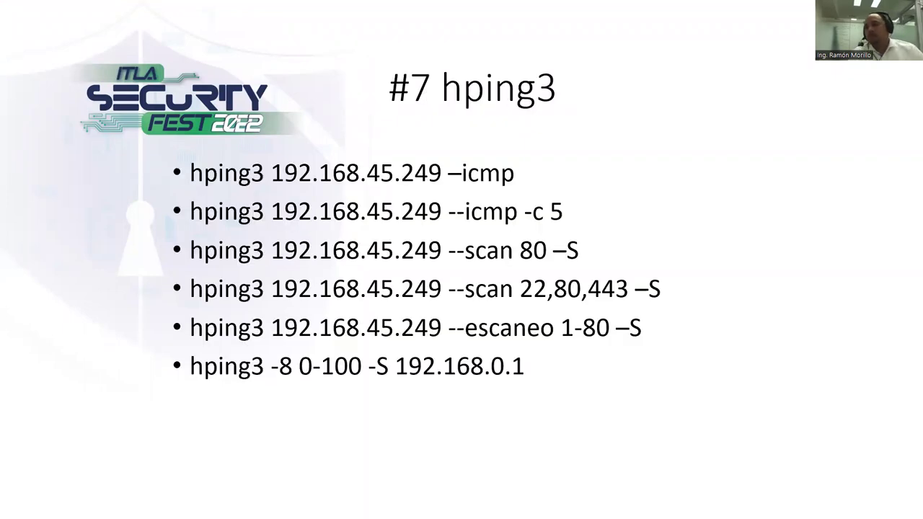
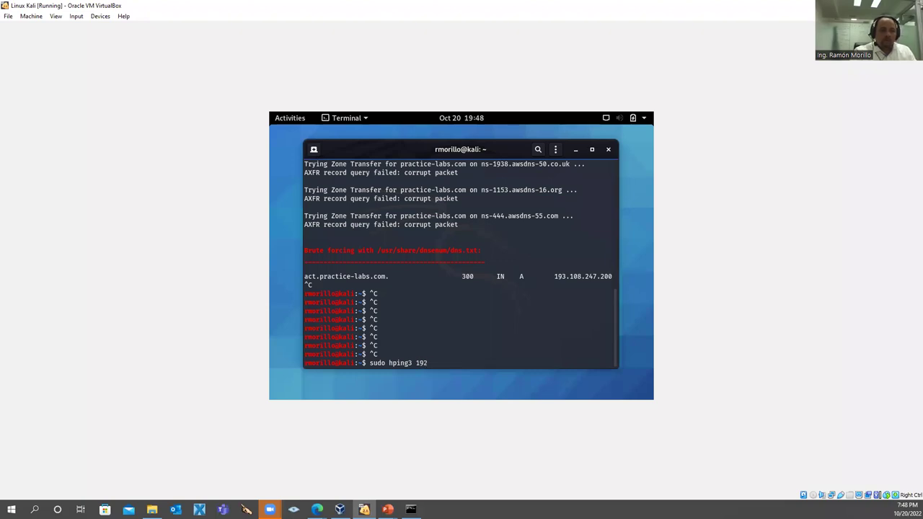
Step: Run sudo hping3 192.168.45.149 --icmp in the Kali terminal and enter the sudo password
text(.168.45.149 --icmp)
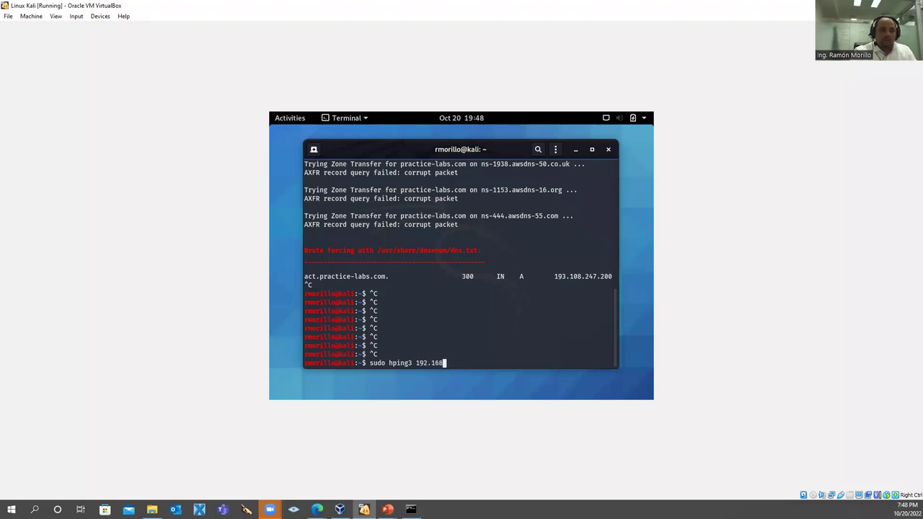
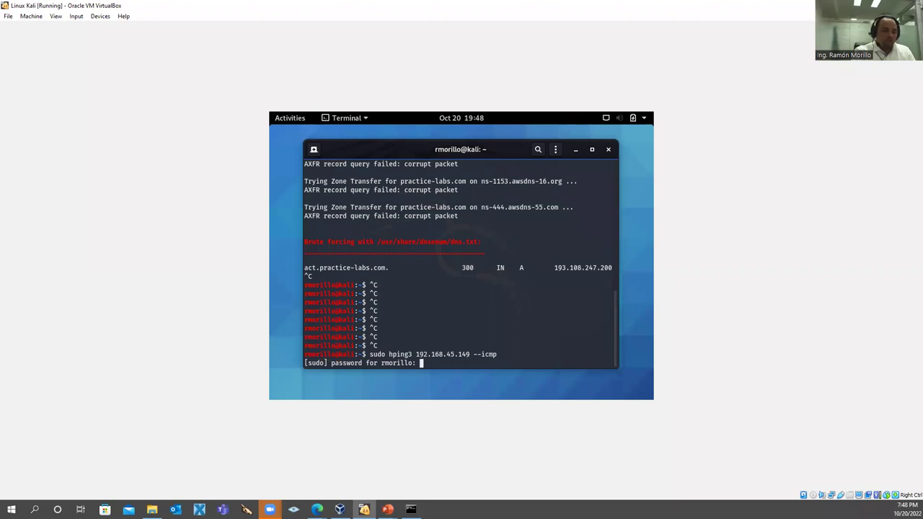
key(Return)
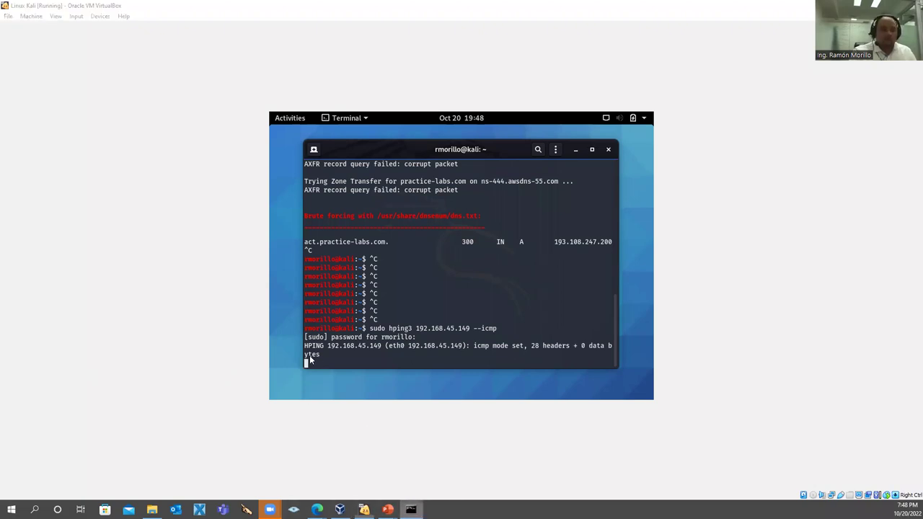
Step: Run ipconfig in the Windows command prompt to look up the Wi-Fi adapter's addresses, and return to the Kali virtual machine
key(alt+Tab)
text(ipconfig)
key(Return)
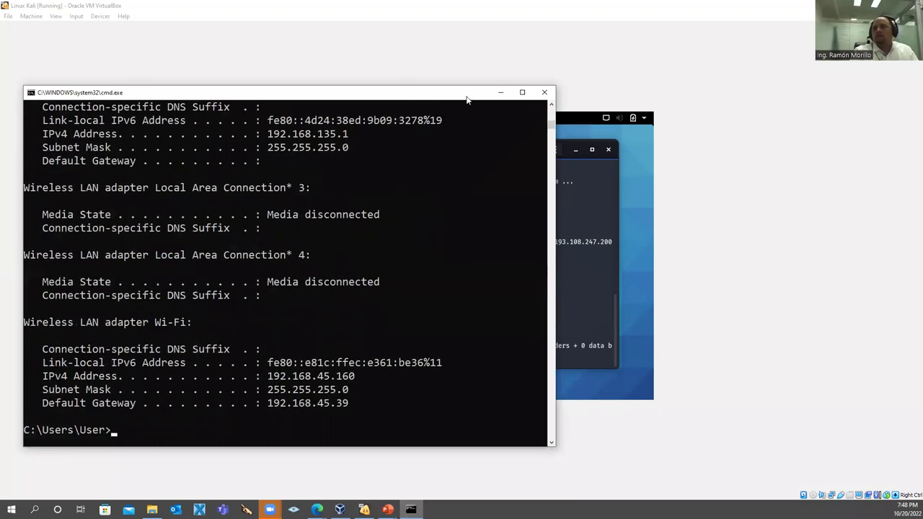
click(577, 303)
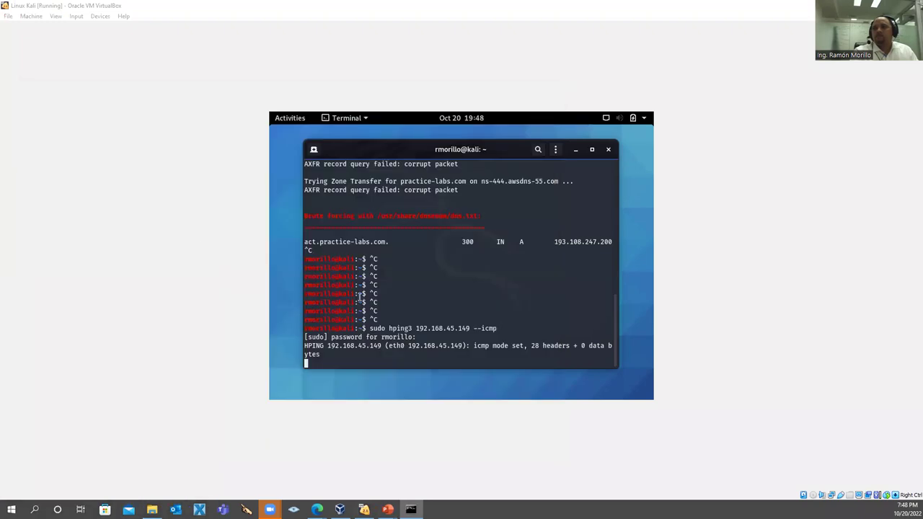
Step: Stop the running hping3 command and rerun it as sudo hping3 192.168.45.39 --icmp
click(440, 290)
key(ctrl+c)
key(ctrl+c)
key(ctrl+c)
key(ctrl+c)
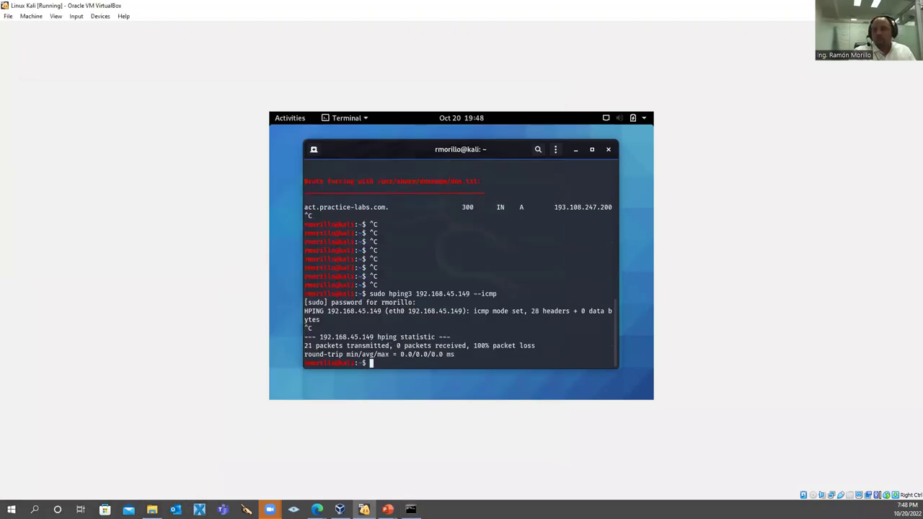
key(Up)
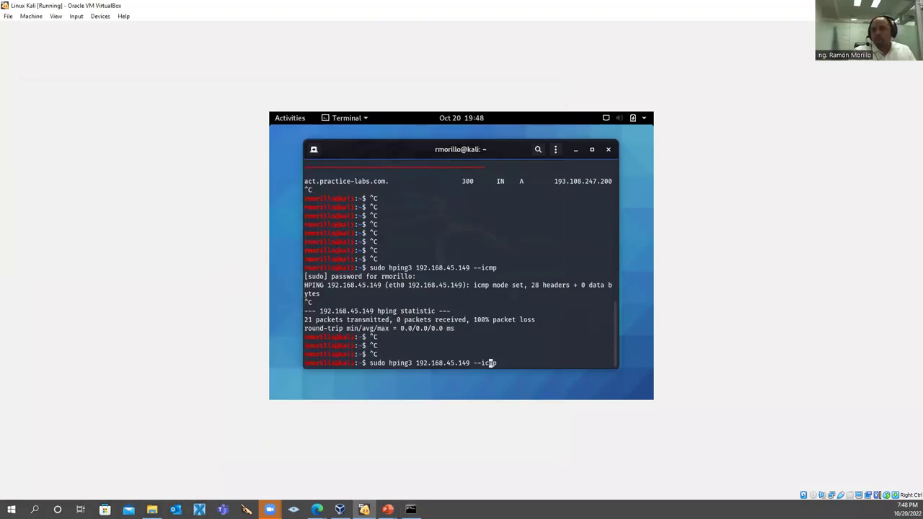
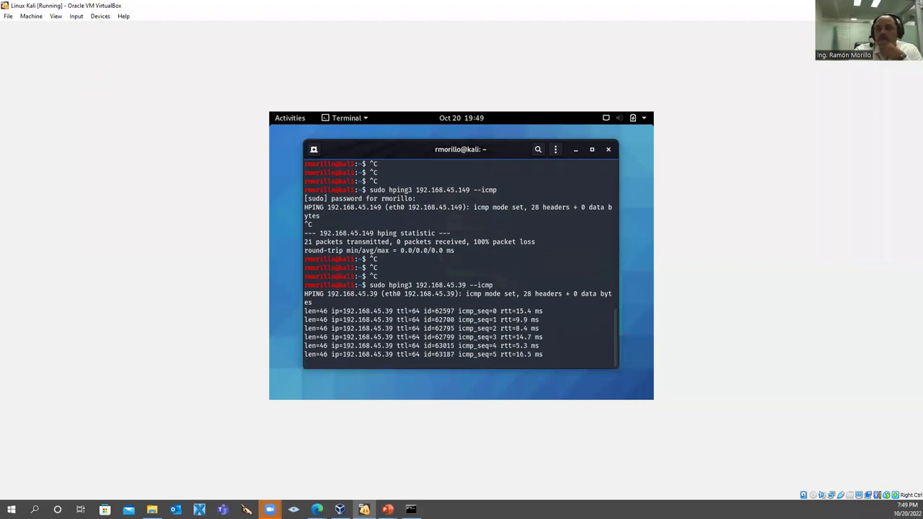
Step: Stop the hping3 ICMP run against 192.168.45.39 in the Kali terminal
key(alt+Tab)
key(alt+Tab)
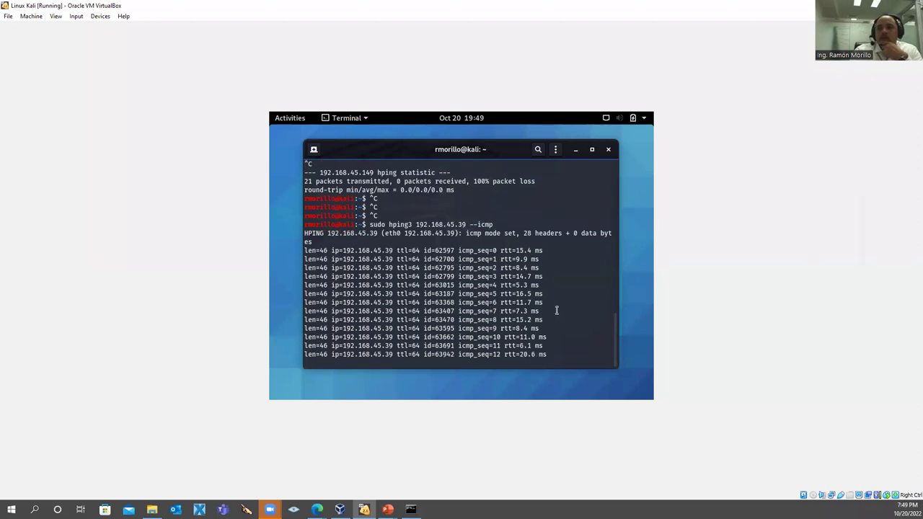
key(ctrl+c)
key(ctrl+c)
Step: Try to rerun the hping3 ICMP command against 192.168.45.39 with the option -c5 added
key(Up)
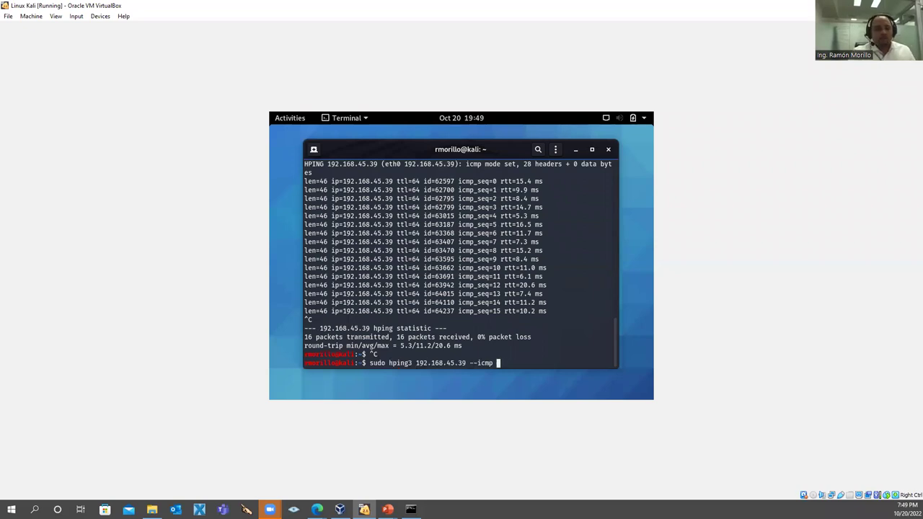
text(-c5)
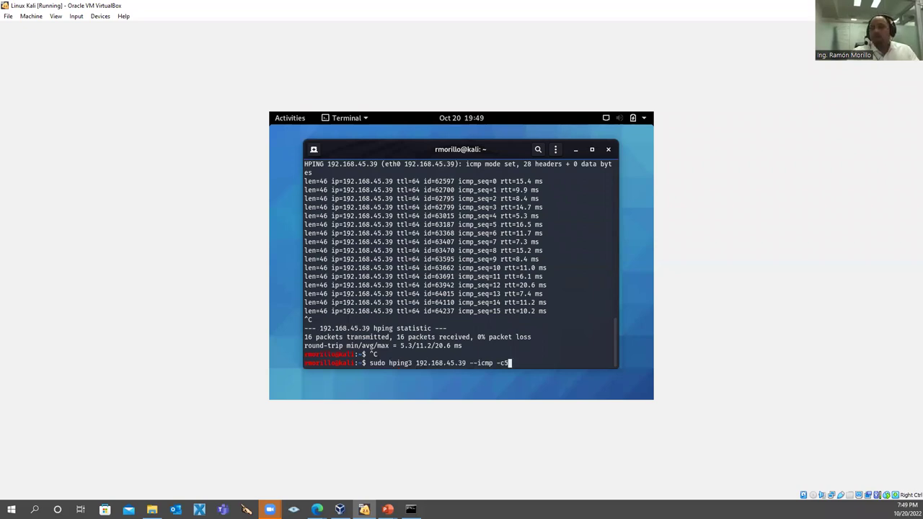
key(Return)
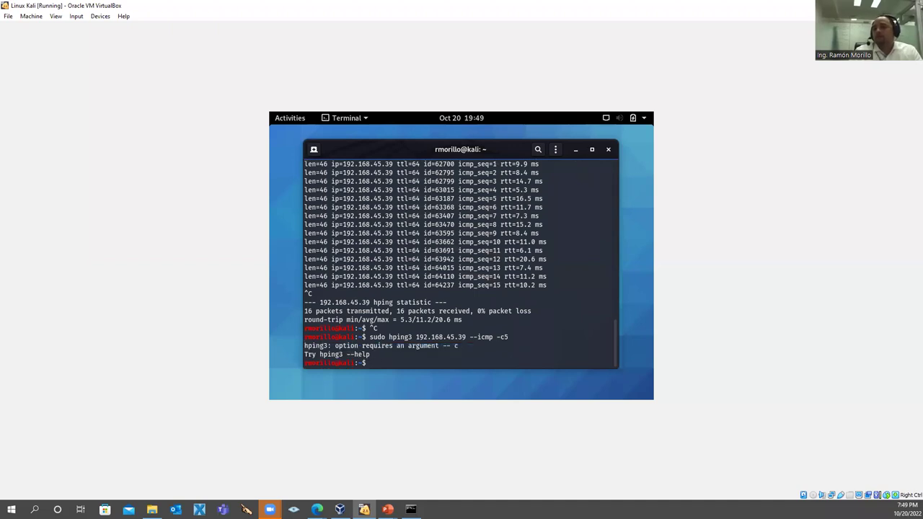
Step: Correct the packet count option and run sudo hping3 192.168.45.39 --icmp -c 5
key(Up)
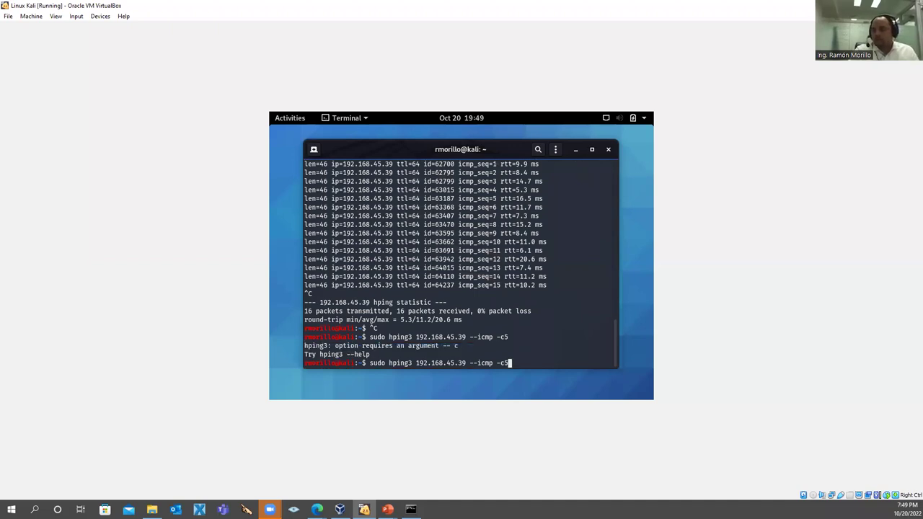
key(Left)
key(Return)
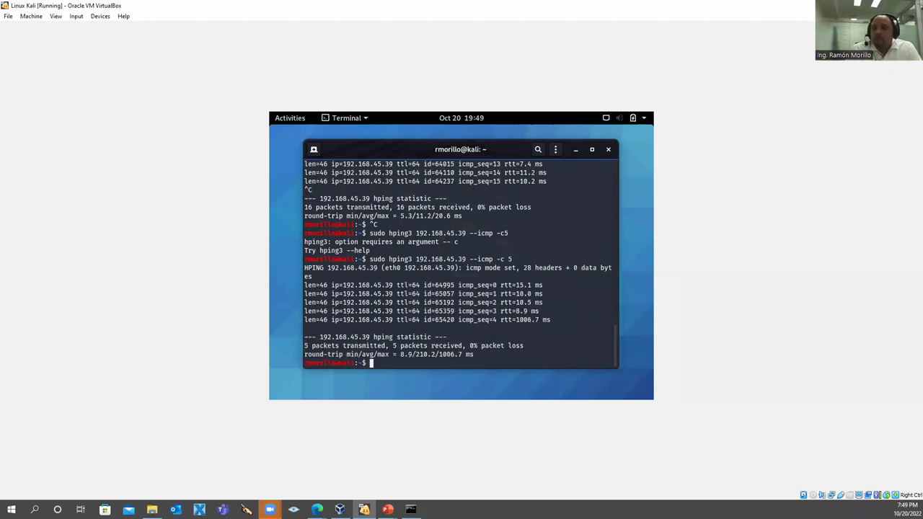
Step: Replace the ICMP options of the last hping3 command and run sudo hping3 192.168.45.39 --scan 80 -S
key(Up)
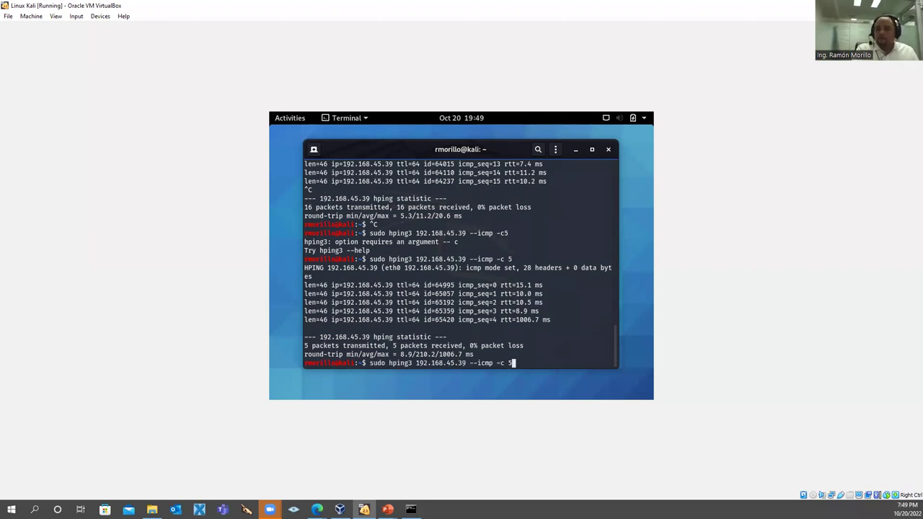
key(BackSpace)
key(BackSpace)
key(BackSpace)
key(BackSpace)
key(BackSpace)
key(BackSpace)
key(BackSpace)
key(BackSpace)
key(BackSpace)
text(scan 80 -S)
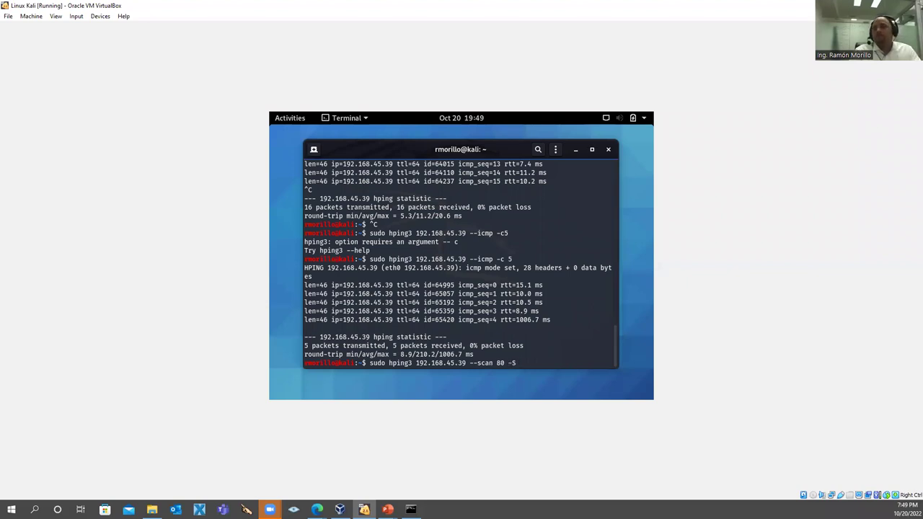
key(Return)
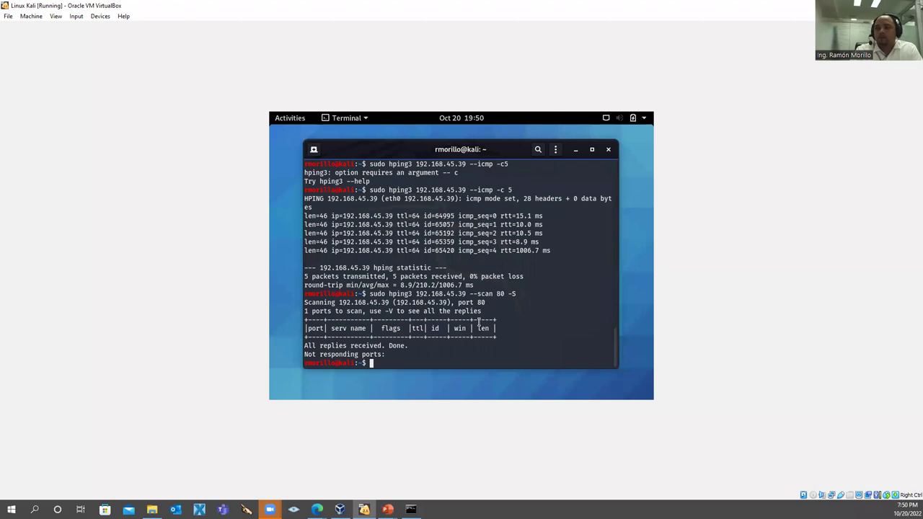
Step: Rerun the hping3 SYN scan of 192.168.45.39 with the port list changed to 22,80,443
key(Up)
key(Left)
key(Left)
key(Left)
key(BackSpace)
key(BackSpace)
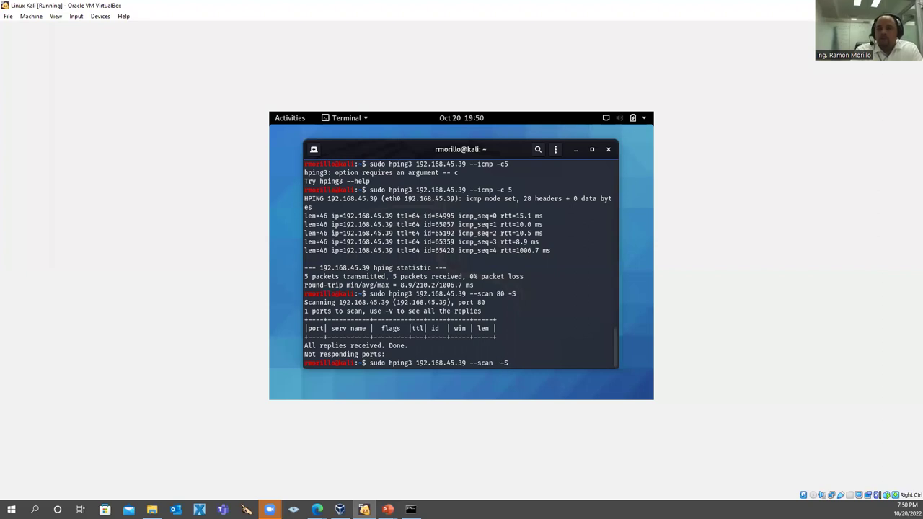
text(22)
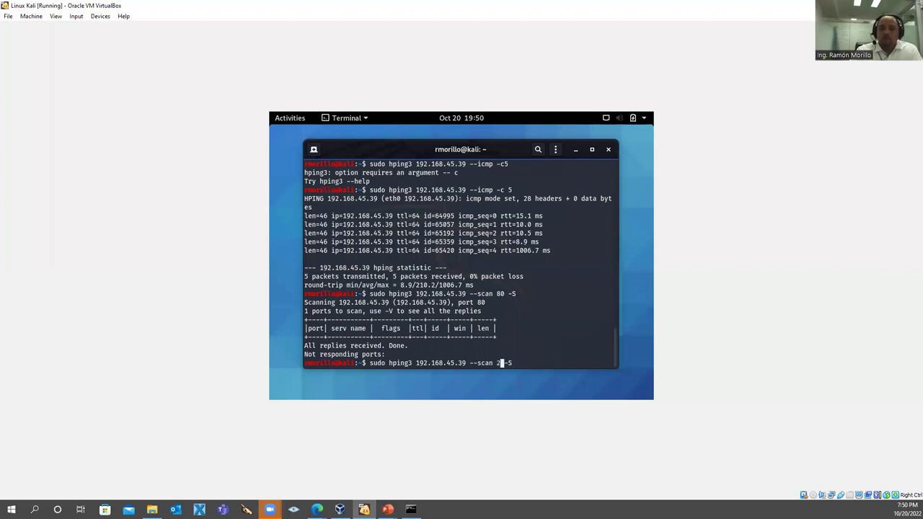
text(,80,)
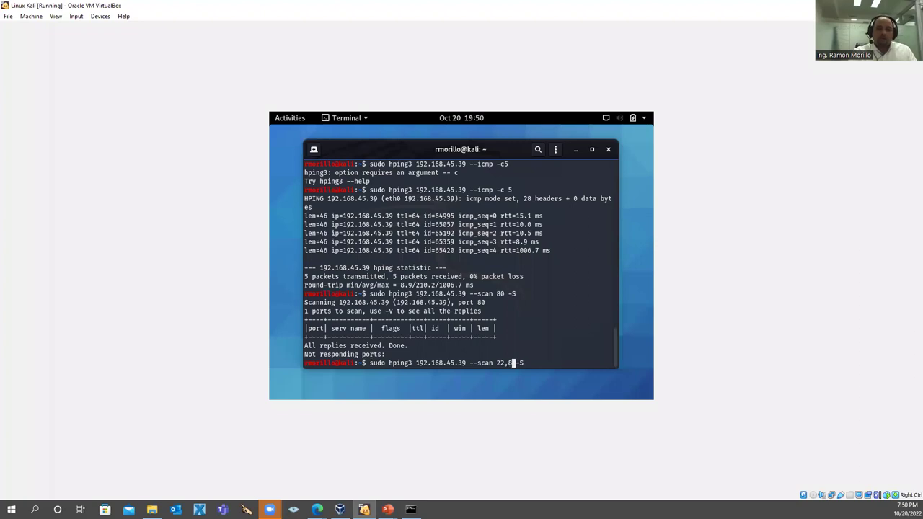
text(443)
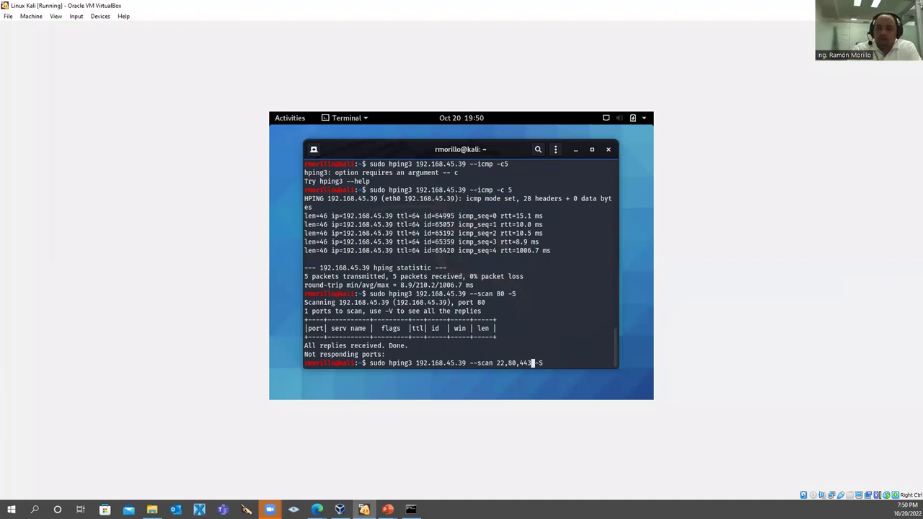
key(Return)
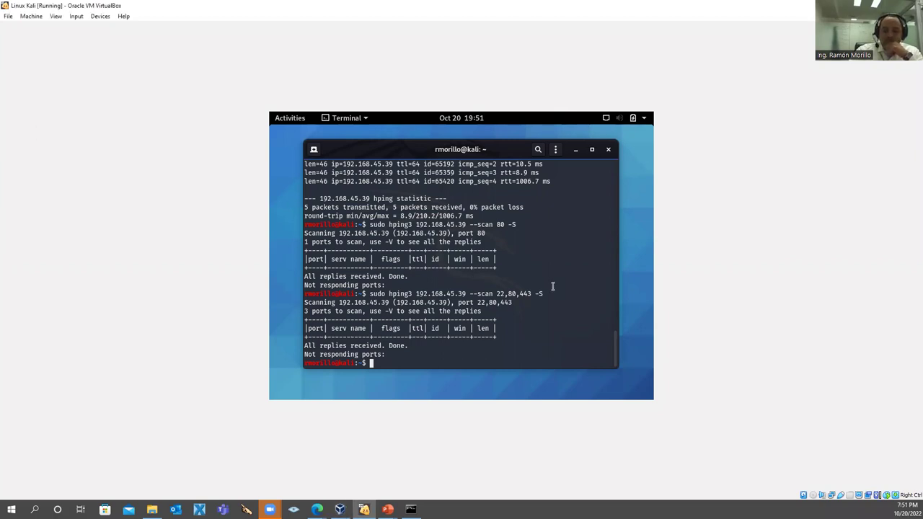
Step: Recall the last hping3 command and strip the scan option, port list and -S flag after the target address
key(Up)
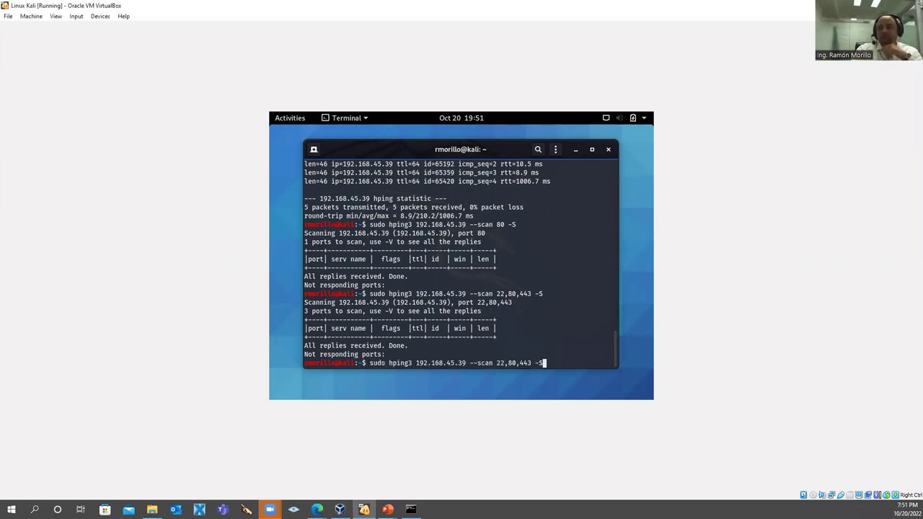
key(BackSpace)
key(BackSpace)
key(BackSpace)
key(BackSpace)
key(BackSpace)
key(BackSpace)
key(BackSpace)
key(BackSpace)
key(BackSpace)
key(BackSpace)
key(BackSpace)
key(BackSpace)
key(BackSpace)
key(BackSpace)
key(BackSpace)
key(BackSpace)
key(BackSpace)
key(BackSpace)
key(BackSpace)
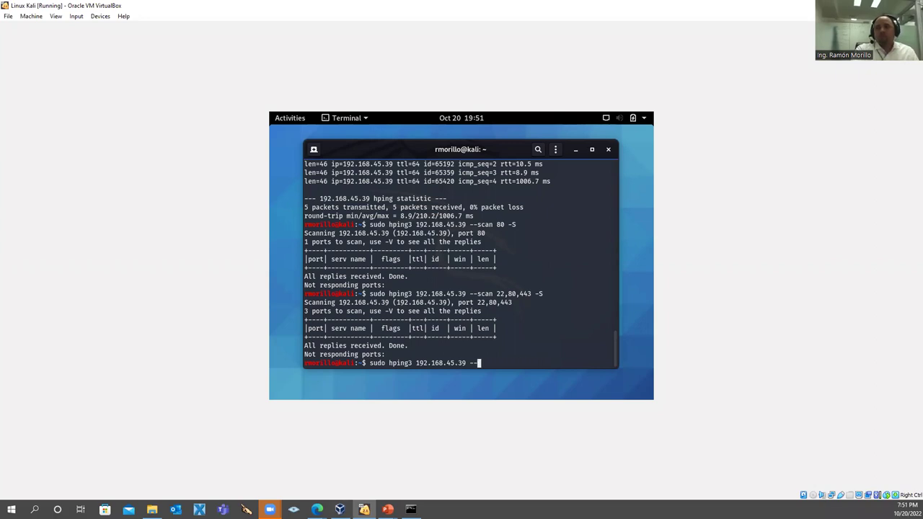
Step: Insert -8 0-100 -S before the target address and run sudo hping3 -8 0-100 -S 192.168.45.39
key(Left)
key(Left)
key(Left)
key(Left)
key(Left)
key(Left)
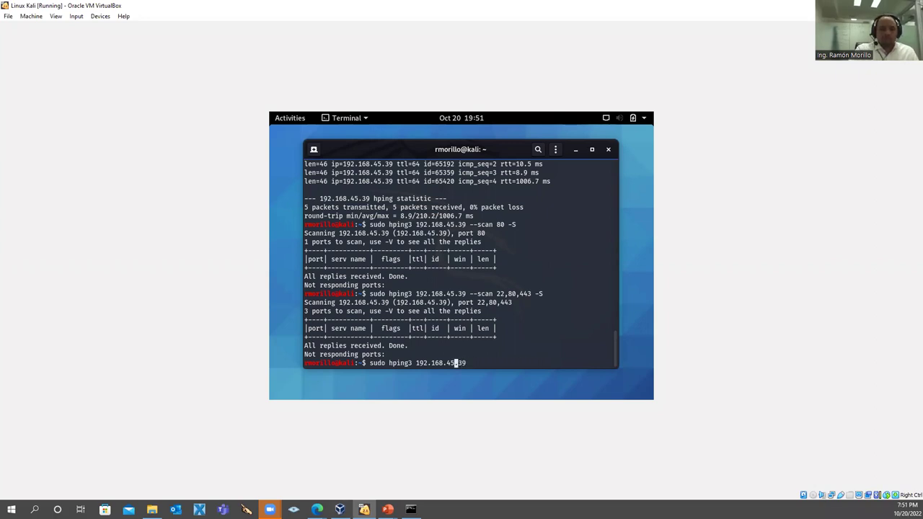
key(Left)
key(Left)
key(Left)
key(Left)
key(Left)
key(Left)
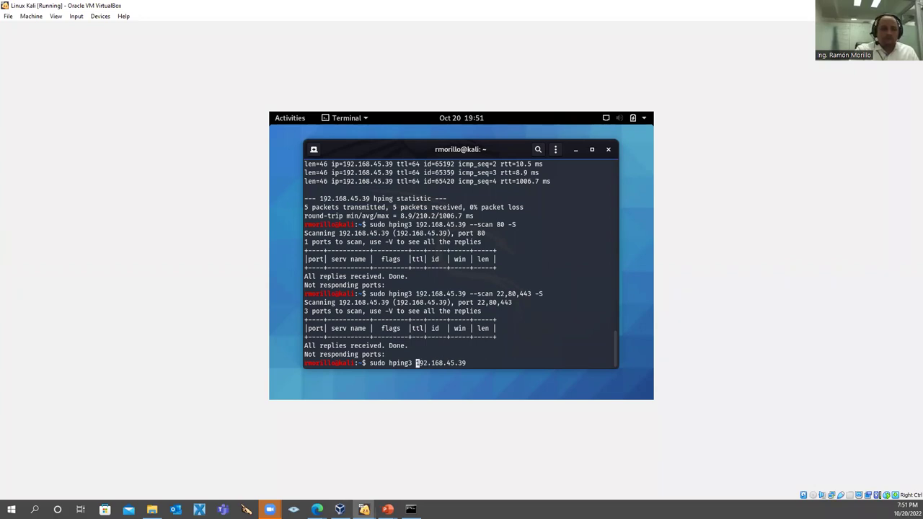
text(--)
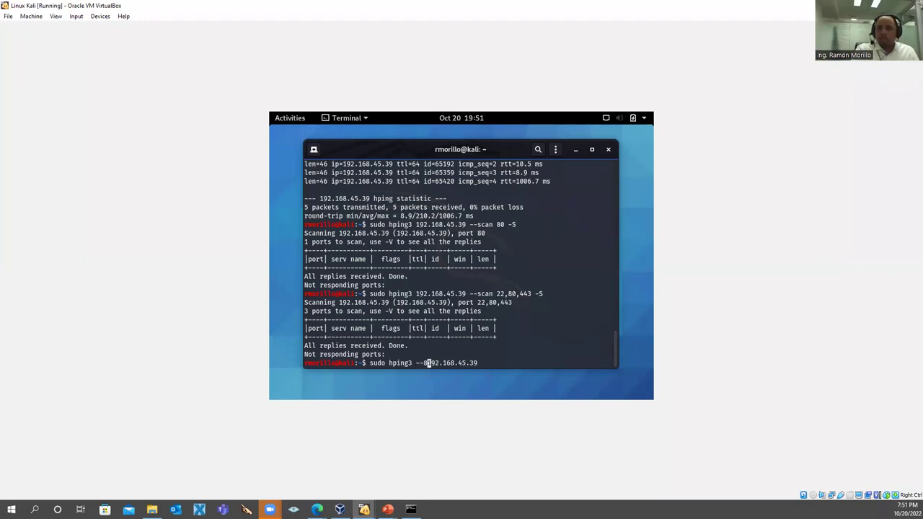
key(BackSpace)
text(8)
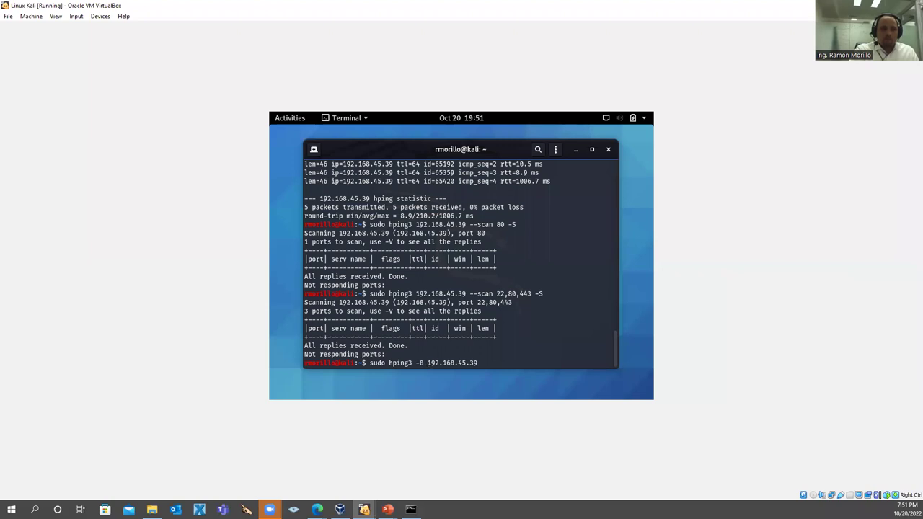
text(0-100 )
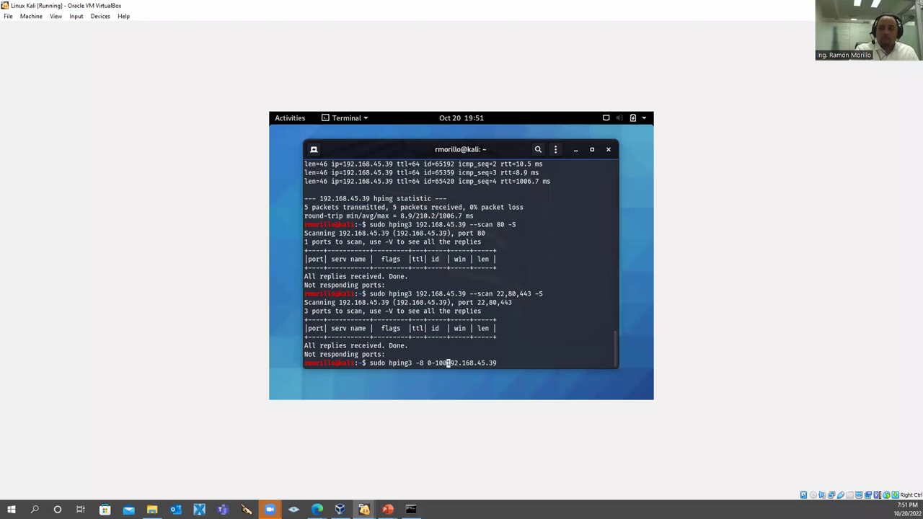
text(-S)
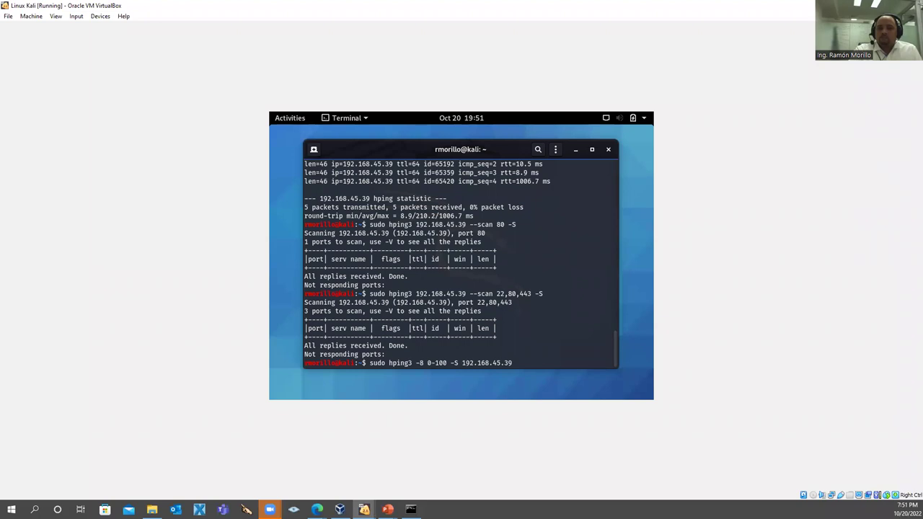
click(465, 363)
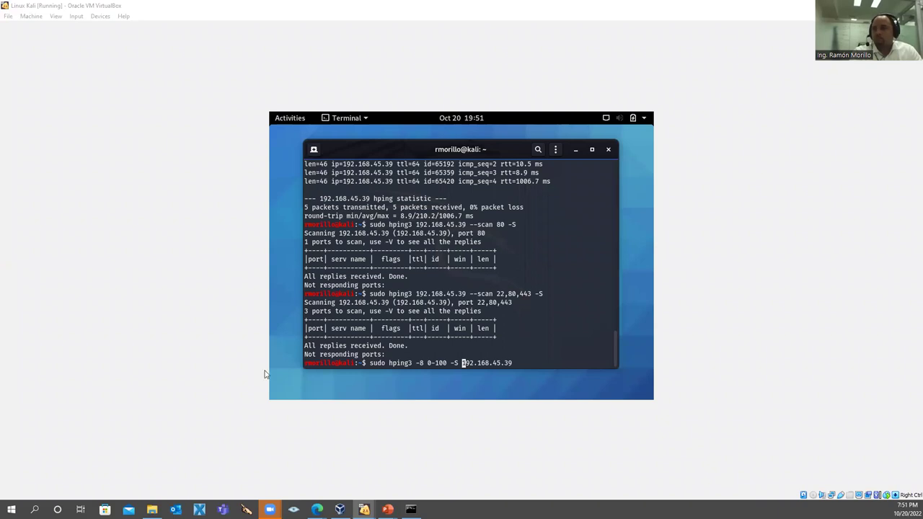
click(238, 458)
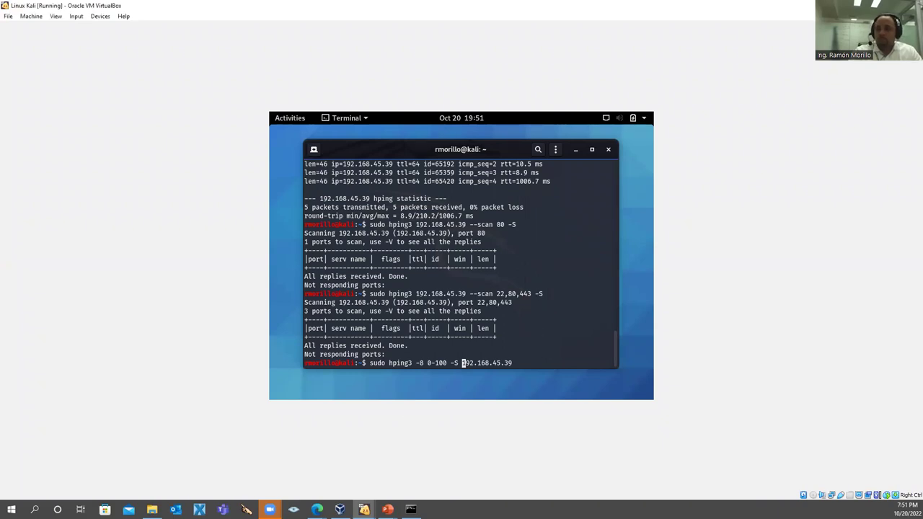
key(Return)
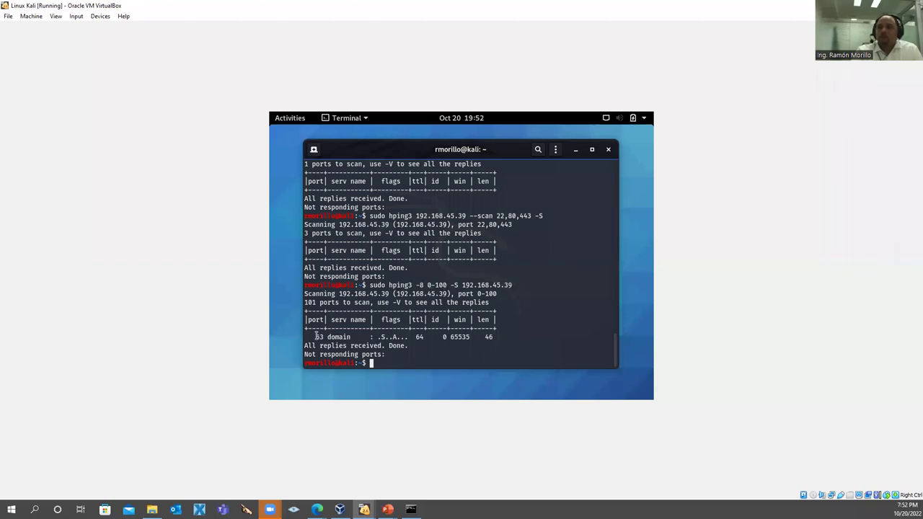
Step: Highlight the responding port's row and its TTL value in the scan output, and switch to the hping3 slide in PowerPoint
drag(317, 337, 498, 338)
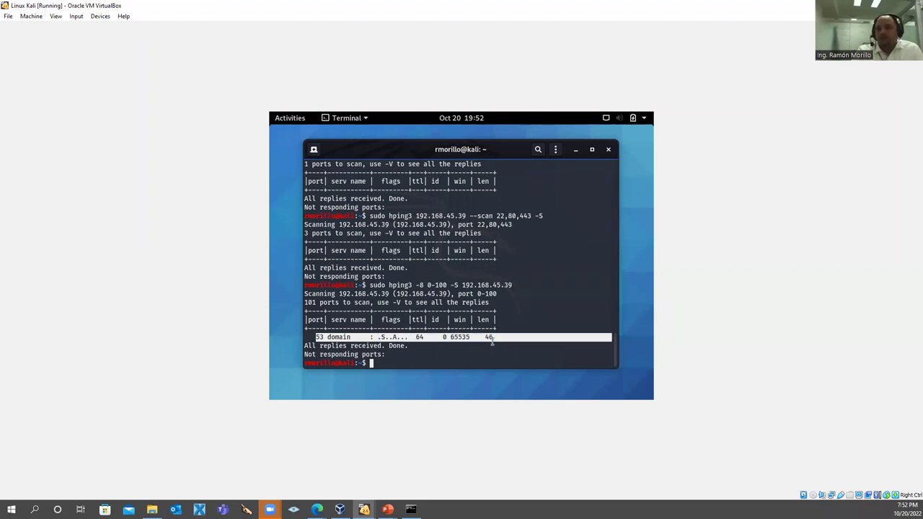
double_click(465, 286)
click(433, 343)
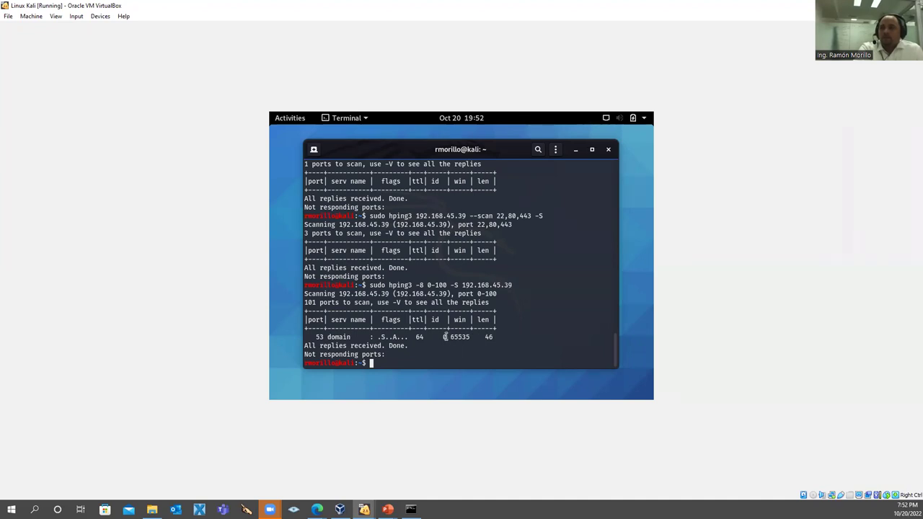
drag(427, 337, 414, 337)
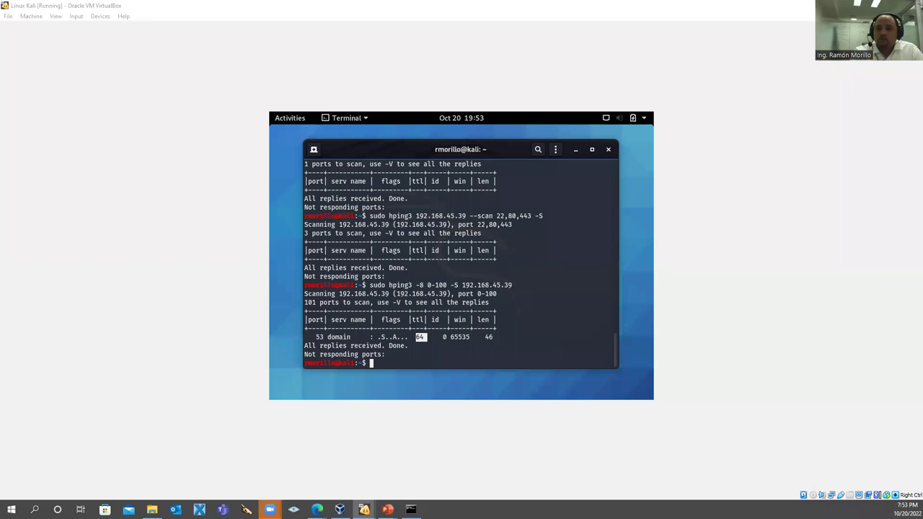
key(alt+Tab)
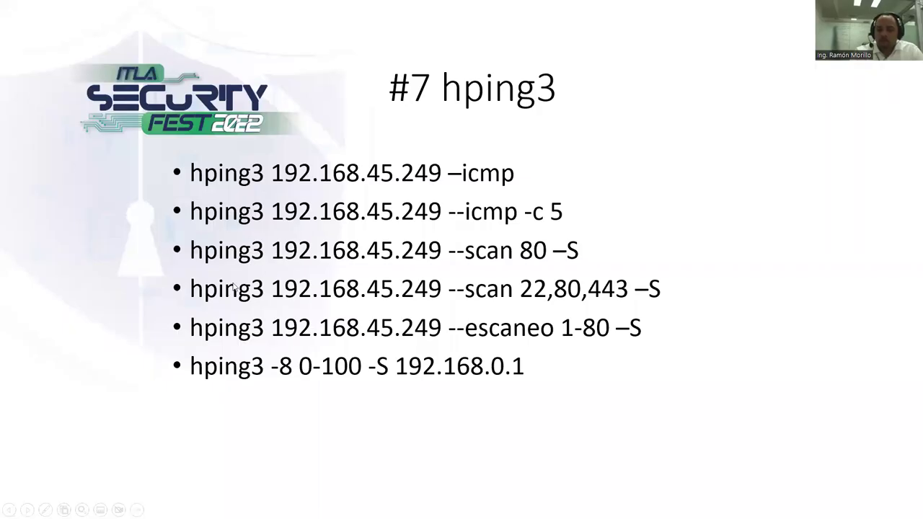
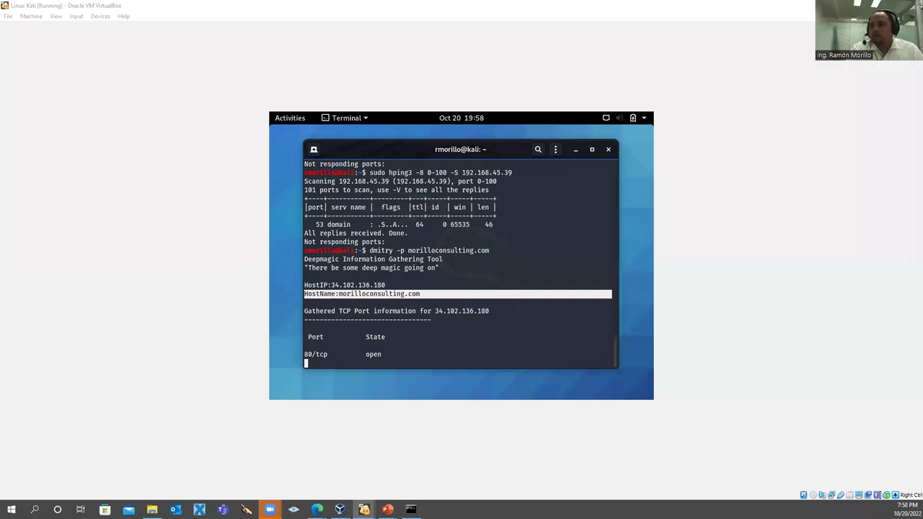
key(alt+Tab)
click(354, 222)
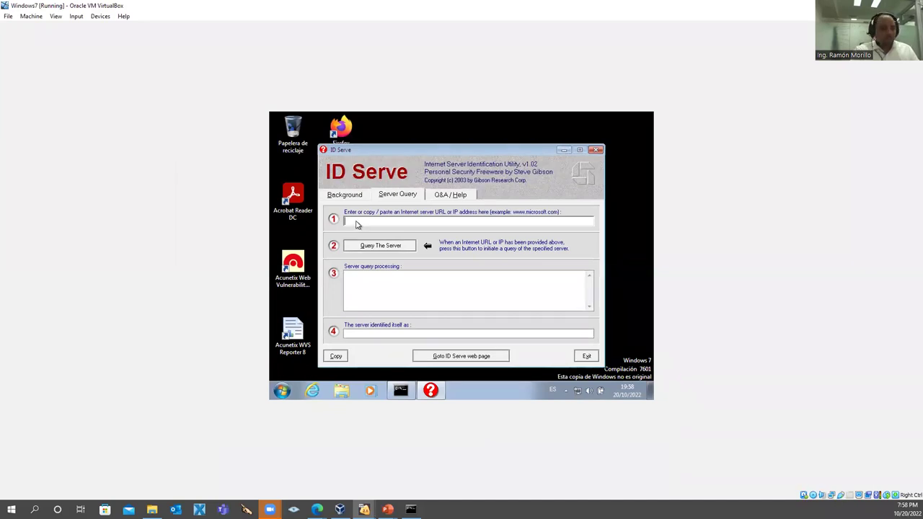
text(www)
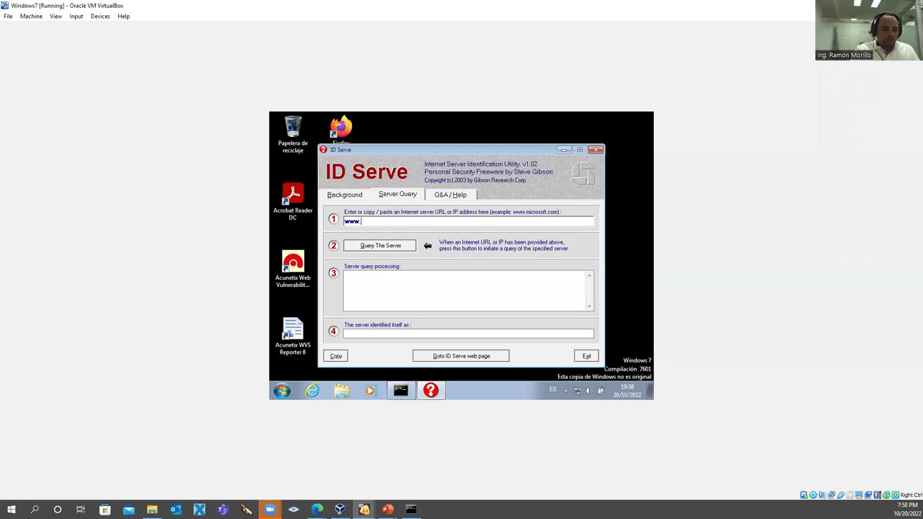
text(.morill)
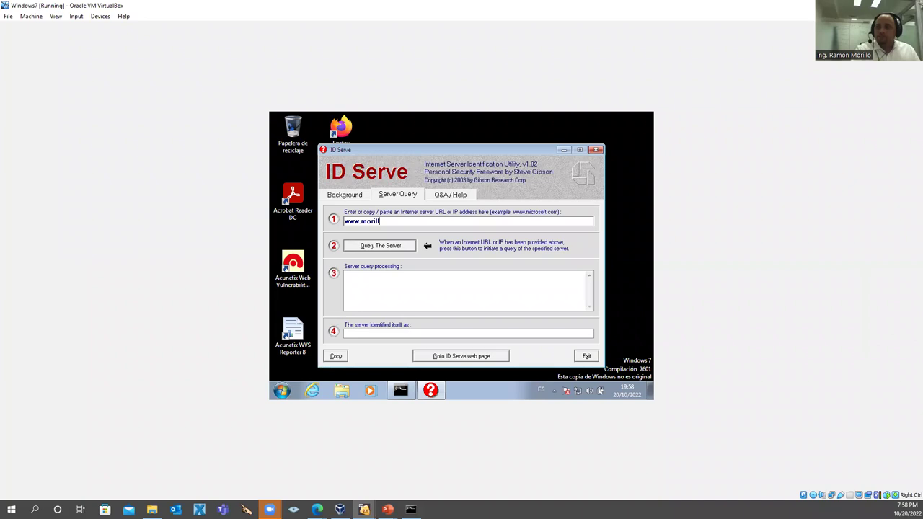
text(oconsulting.com)
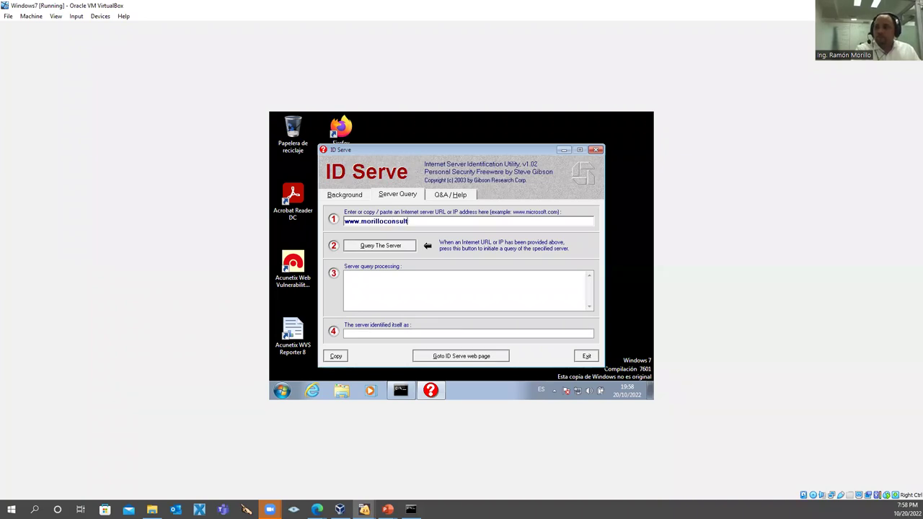
click(394, 249)
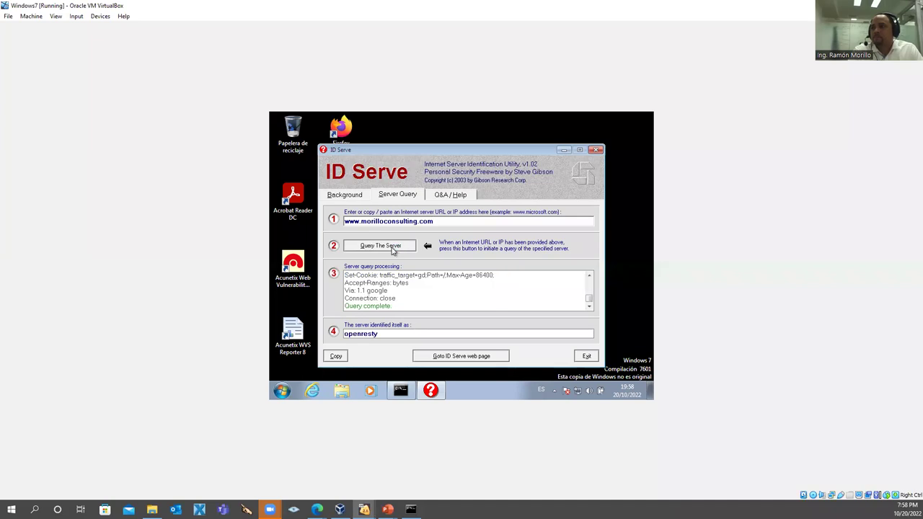
Step: Review the ID Serve query log from the IP address lookup through the server's response headers
drag(589, 298, 591, 284)
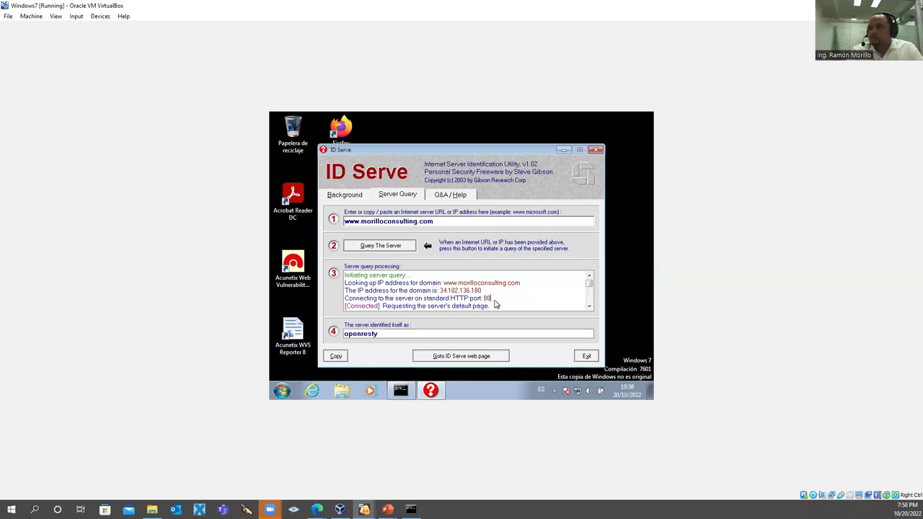
scroll(499, 304, down, 1)
scroll(499, 304, down, 4)
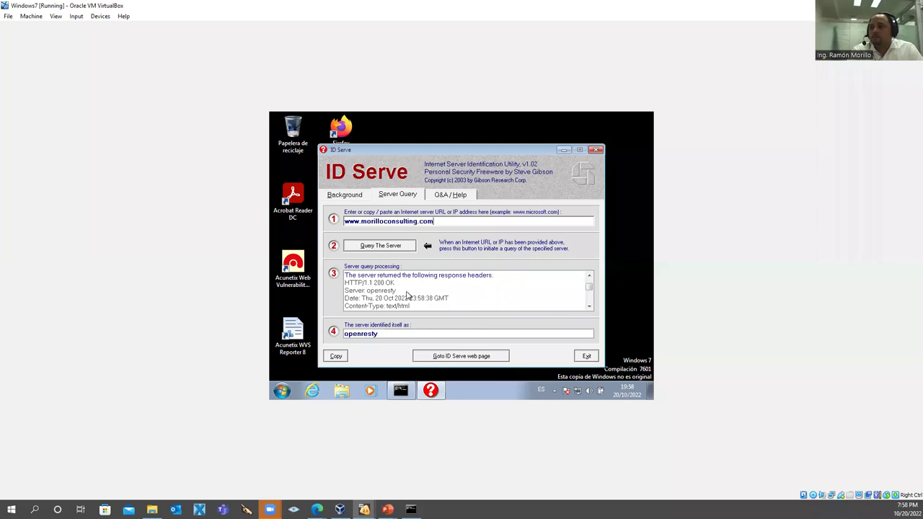
scroll(406, 293, down, 1)
scroll(442, 300, down, 3)
scroll(442, 300, down, 8)
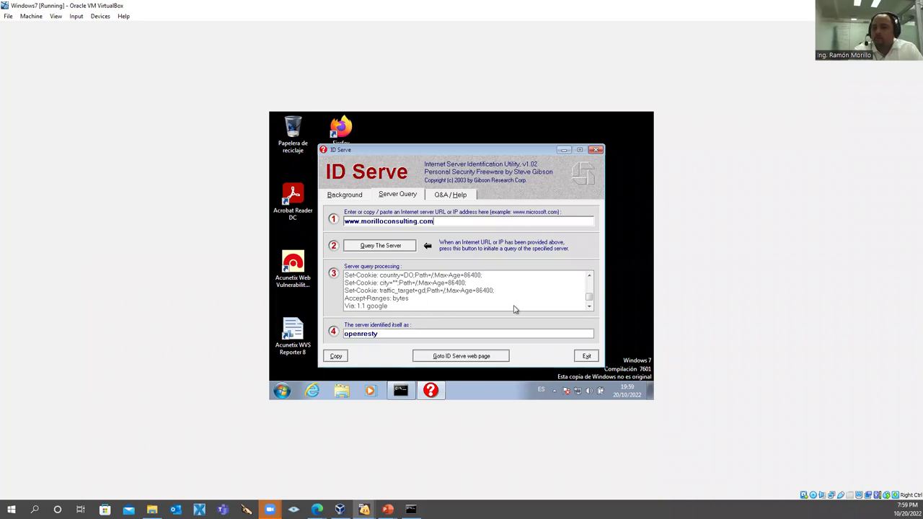
scroll(476, 299, down, 1)
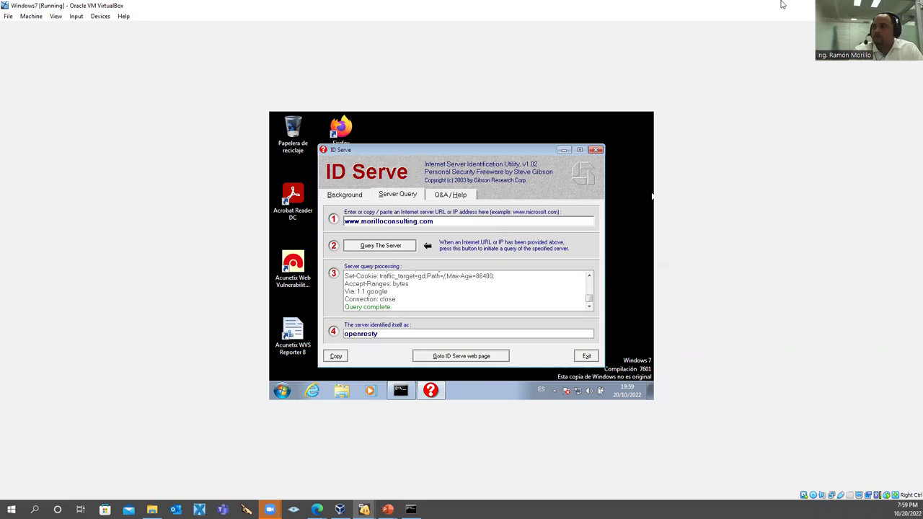
Step: Switch back to the Kali Linux virtual machine and check the dmitry port scan output for morilloconsulting.com
key(alt+Tab)
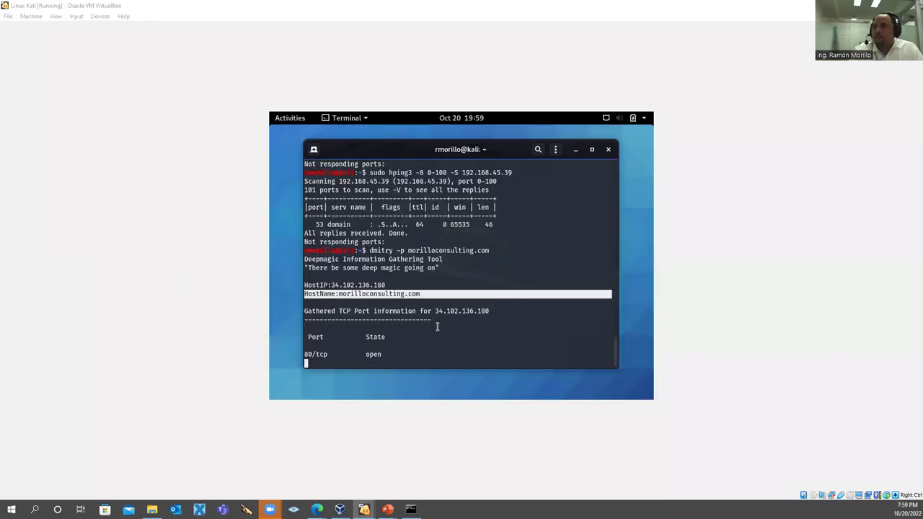
scroll(483, 300, up, 3)
scroll(483, 300, down, 3)
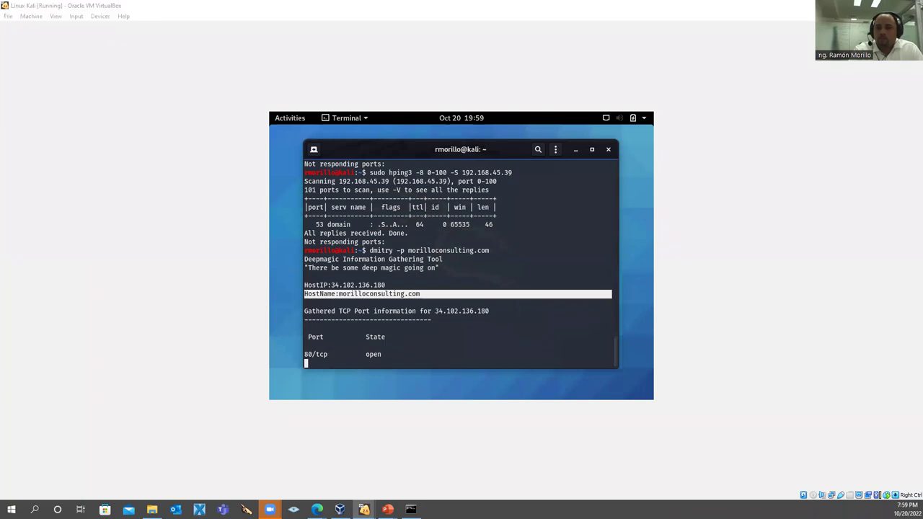
Step: Switch to PowerPoint and advance to the Shodan slide, and bring up the Edge InPrivate window maximized
key(alt+Tab)
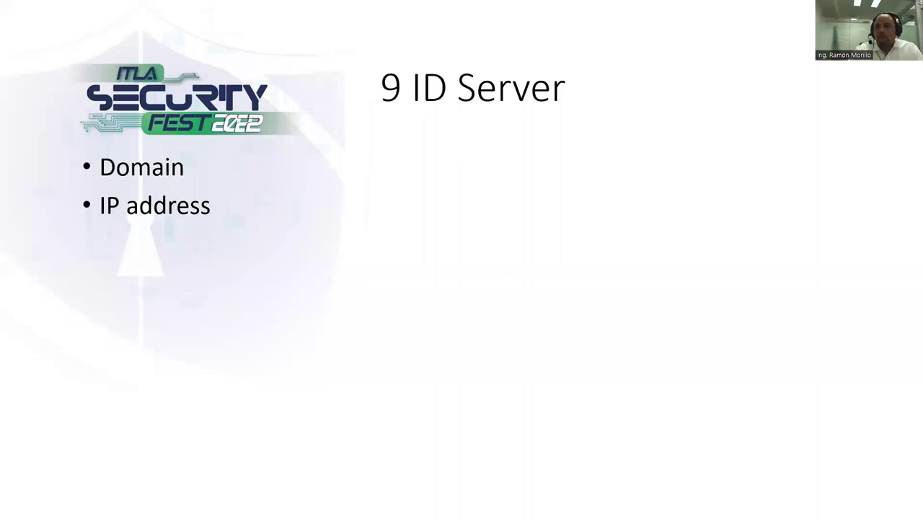
key(Right)
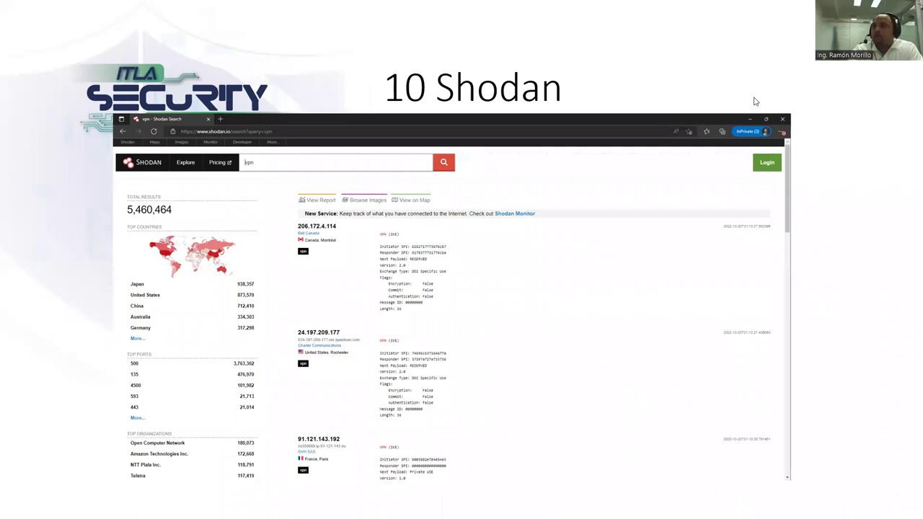
key(alt+Tab)
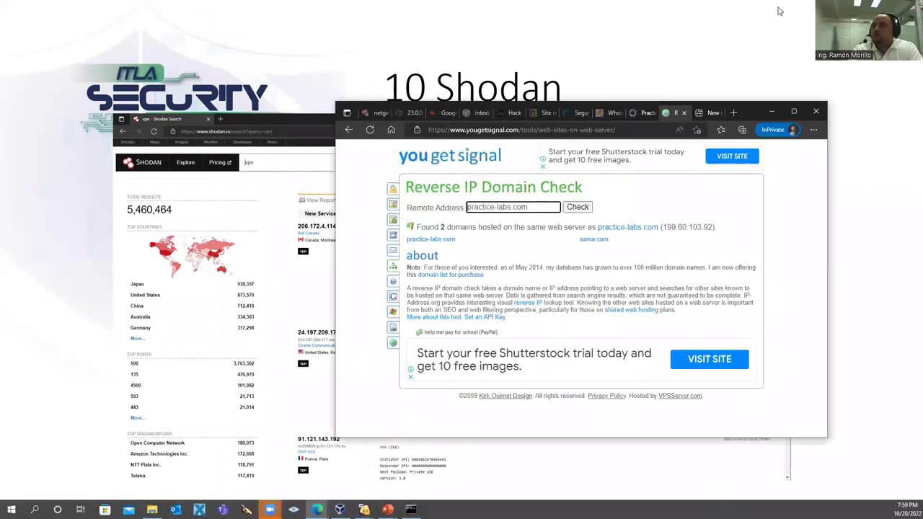
click(794, 111)
Step: Search for shodan on google.com in a new browser tab and open Shodan's Explore page from the results
key(ctrl+t)
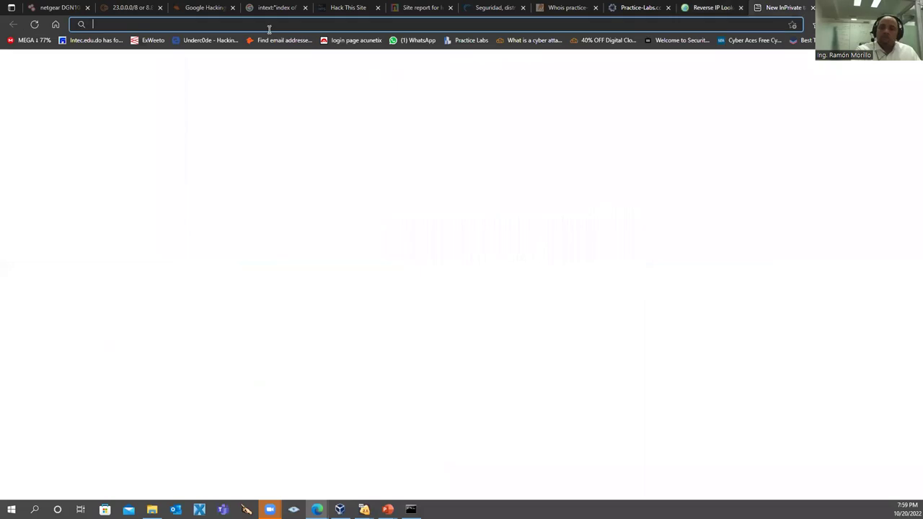
text(google.com)
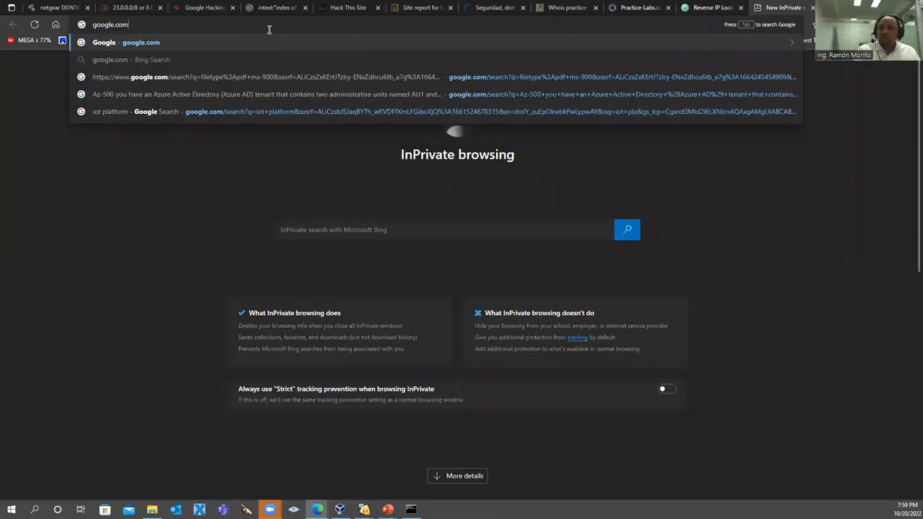
key(Return)
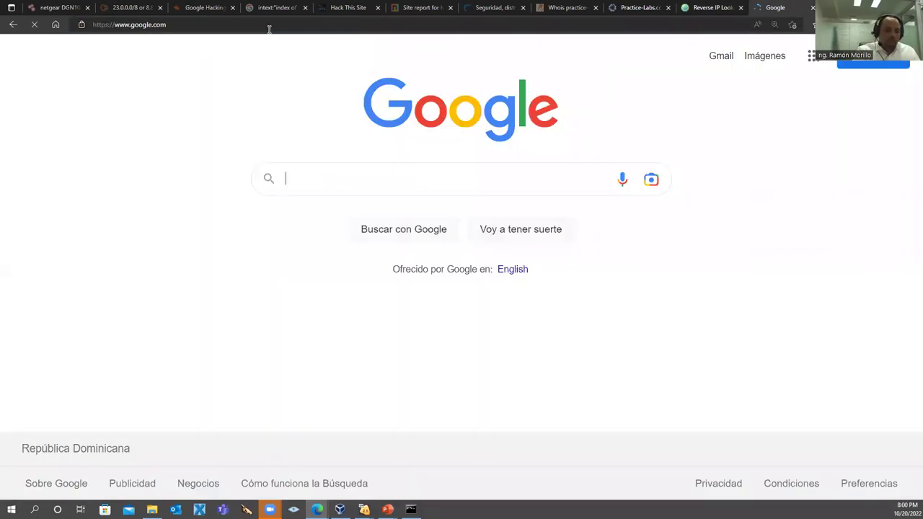
text(shodain)
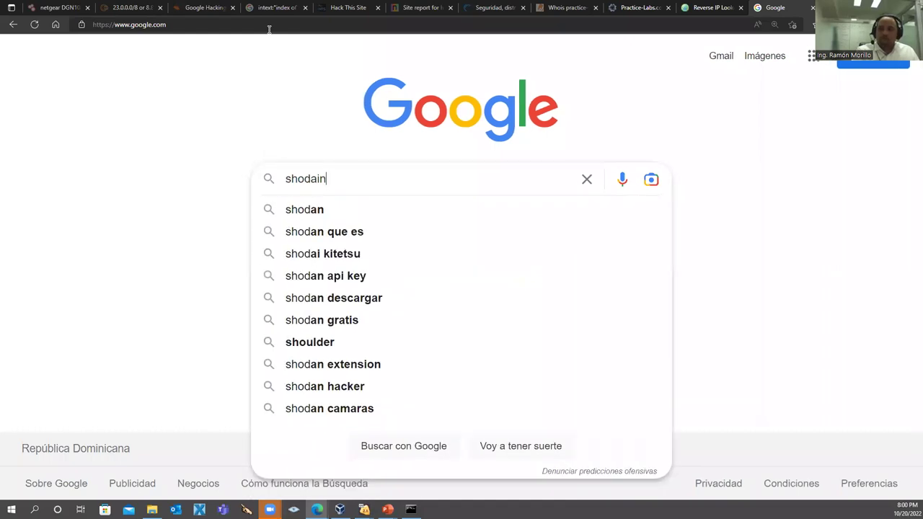
key(BackSpace)
key(BackSpace)
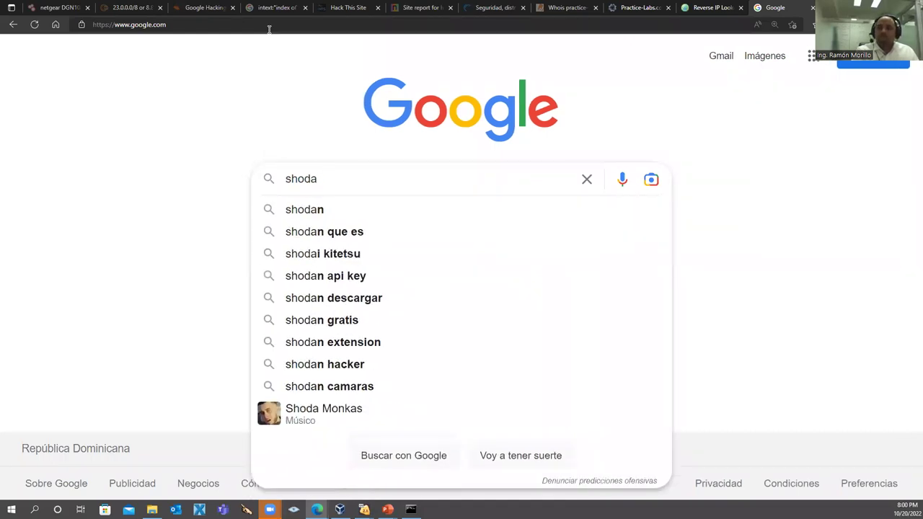
text(n)
key(Return)
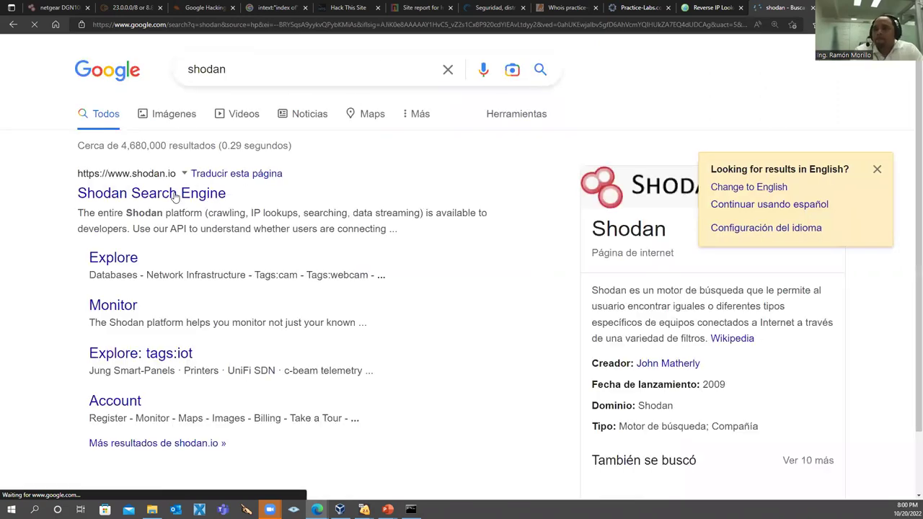
click(133, 260)
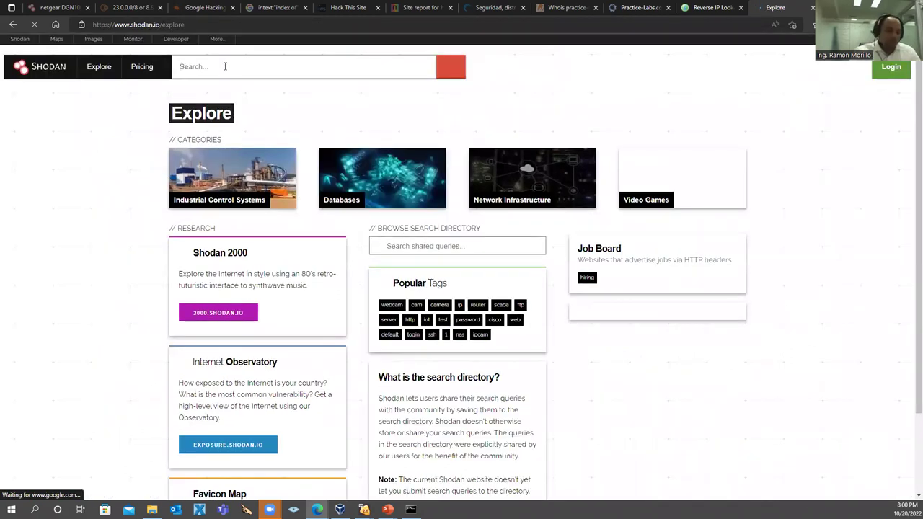
Step: Search Shodan for vpn and review the result list along with its ports, organizations, products and operating systems
click(225, 66)
text(vpn)
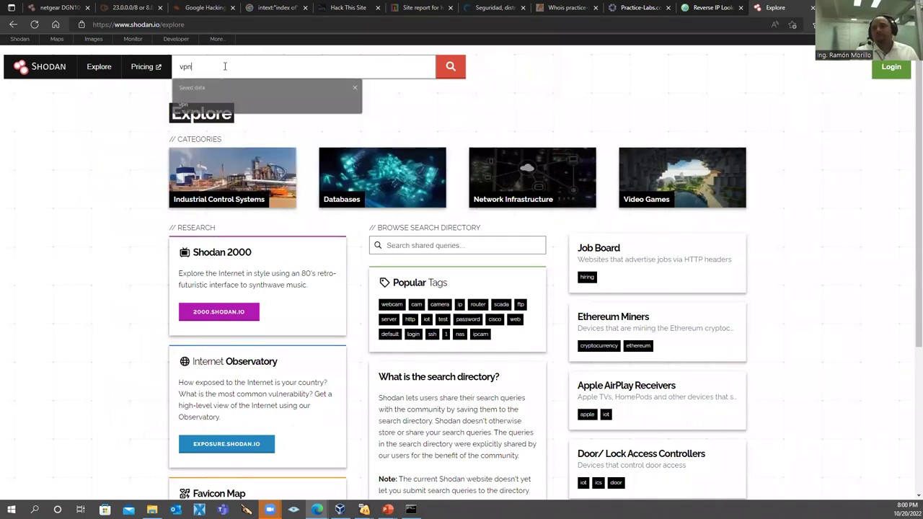
key(Return)
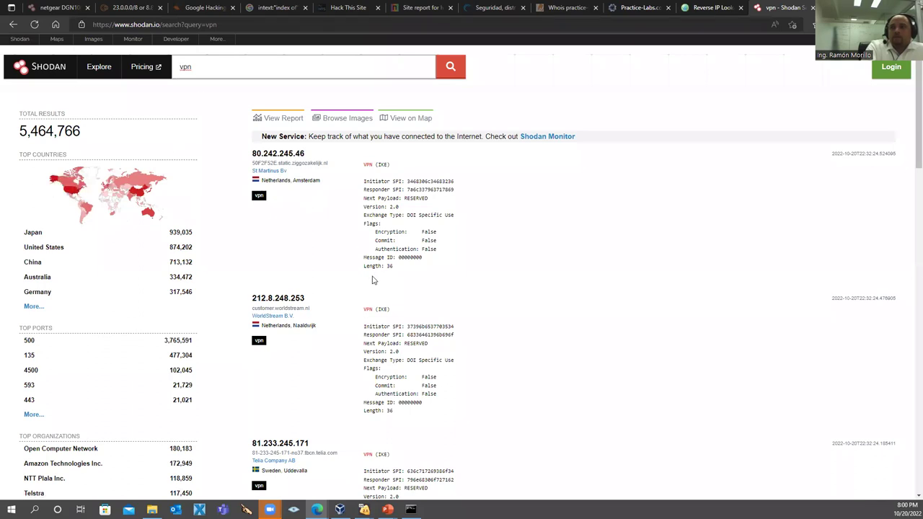
scroll(371, 281, down, 2)
scroll(175, 62, down, 5)
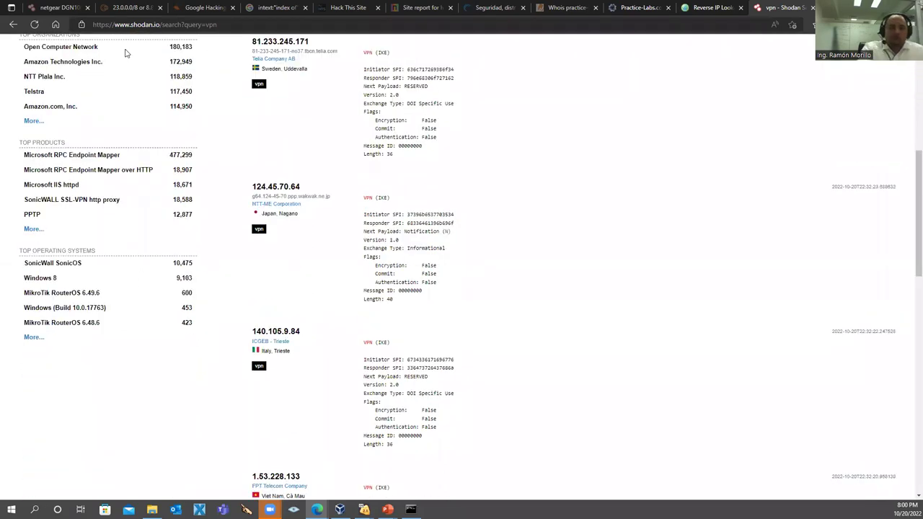
scroll(124, 52, up, 7)
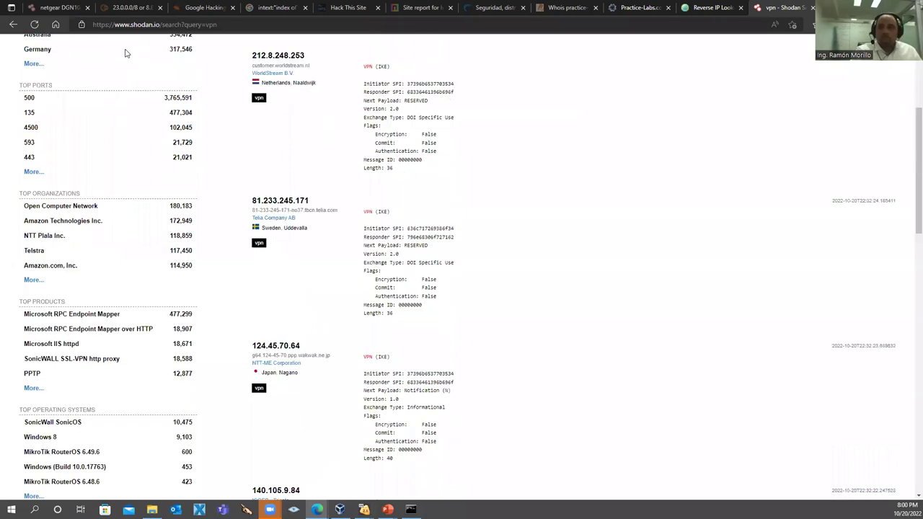
Step: Try to search Shodan for camara and for camera
key(ctrl+a)
text(cama)
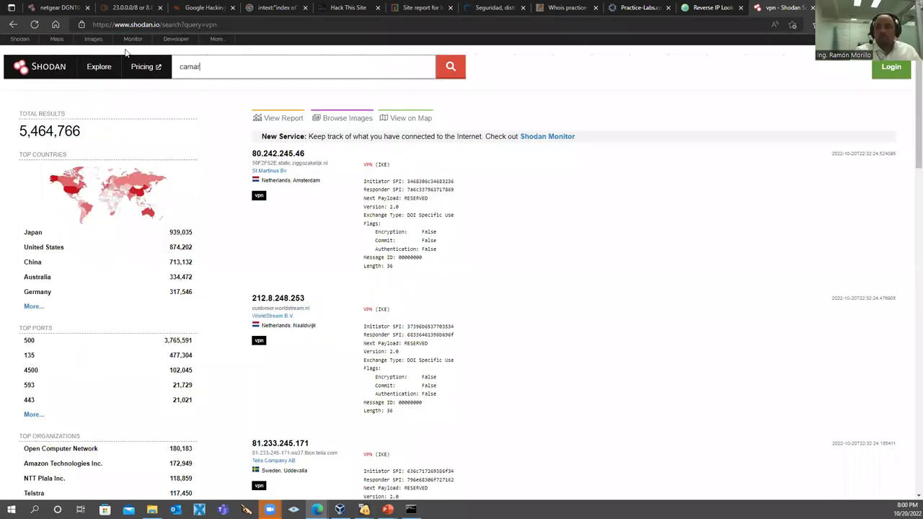
key(BackSpace)
key(BackSpace)
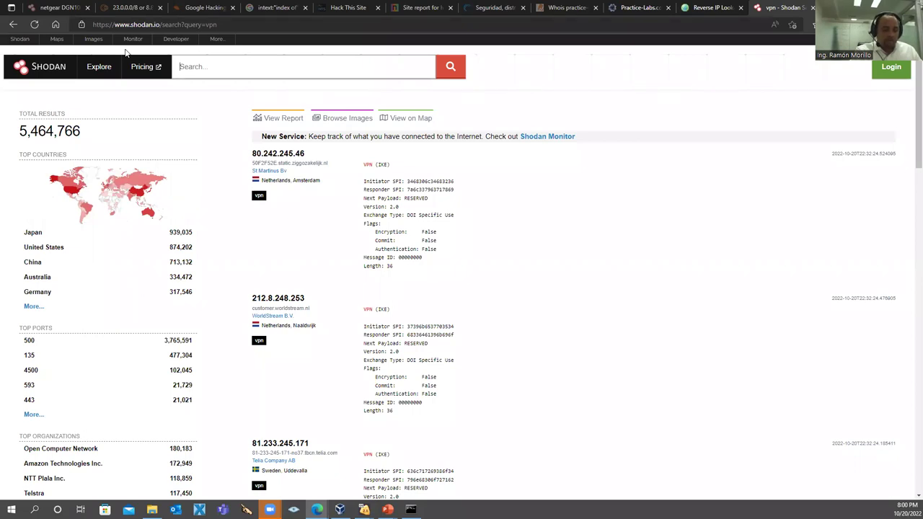
text(camara)
key(Return)
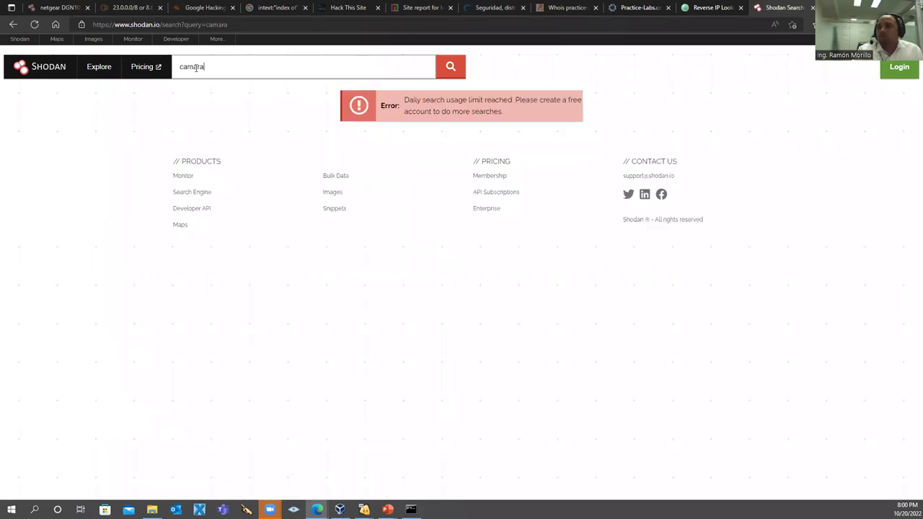
key(ctrl+a)
text(camera)
key(Return)
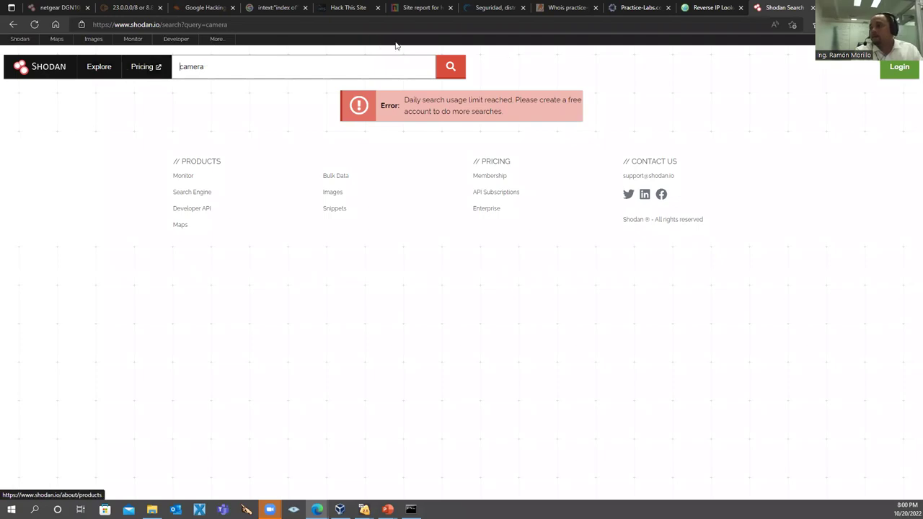
Step: Retry the Shodan vpn search by changing the query value in the page address, and highlight the error text
click(243, 25)
click(243, 25)
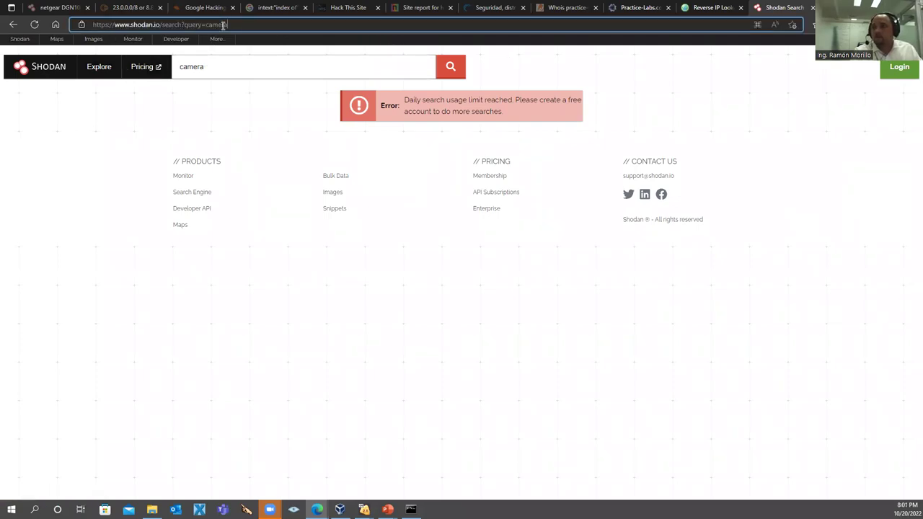
double_click(220, 24)
text(vpn)
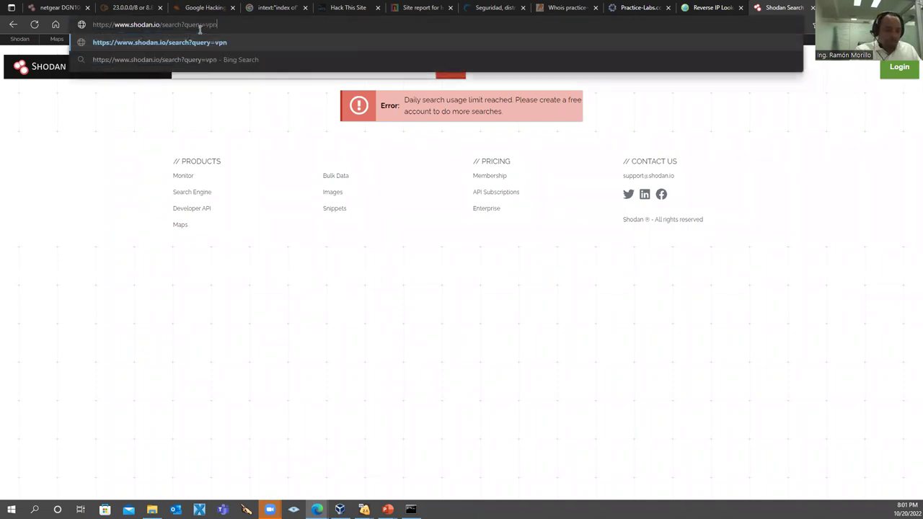
key(Return)
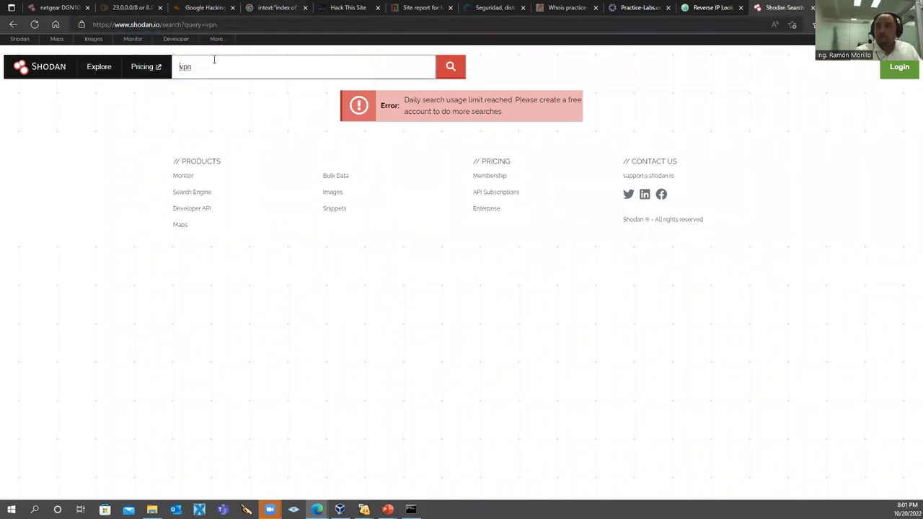
click(451, 67)
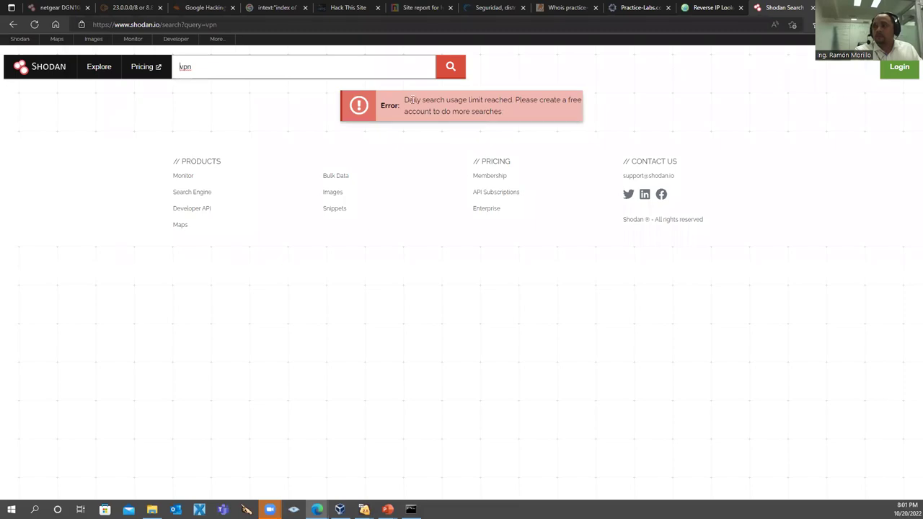
drag(406, 102, 512, 116)
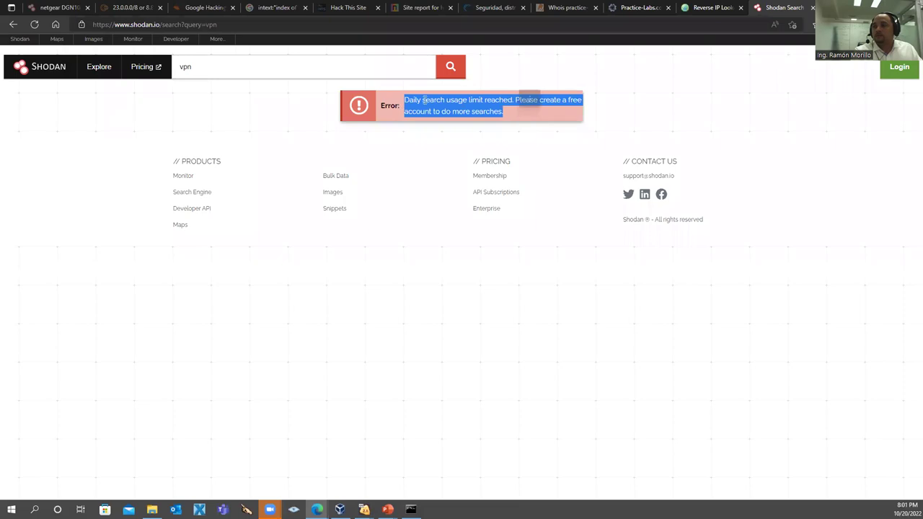
click(508, 113)
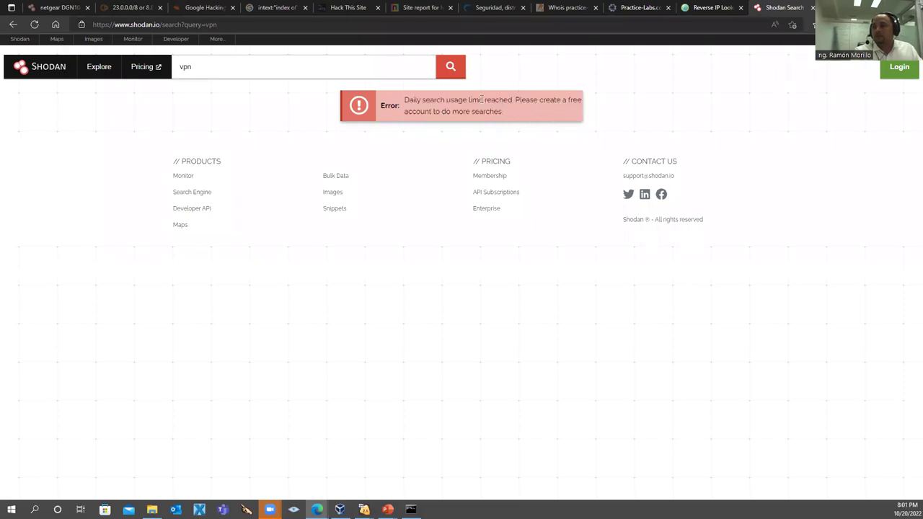
Step: Return to Shodan's Explore page, look over its sections and check the saved search suggestions
click(90, 68)
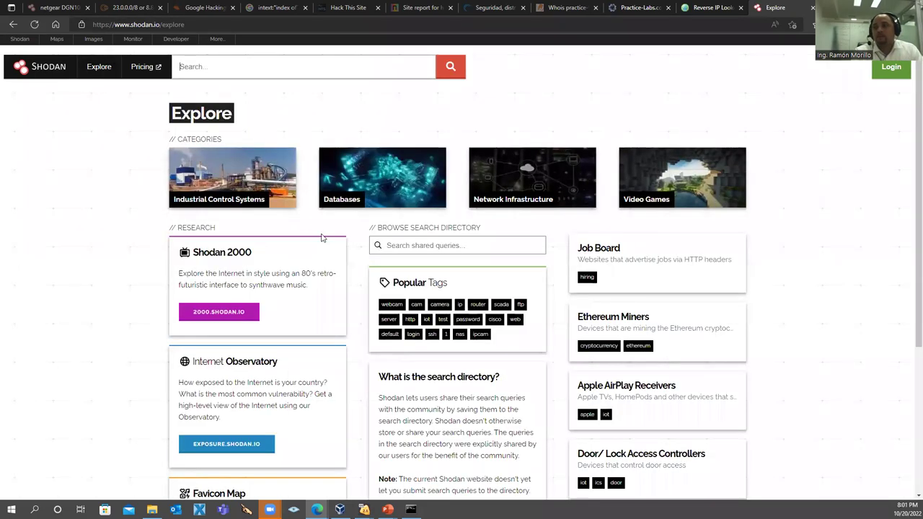
scroll(315, 231, down, 3)
scroll(315, 234, up, 3)
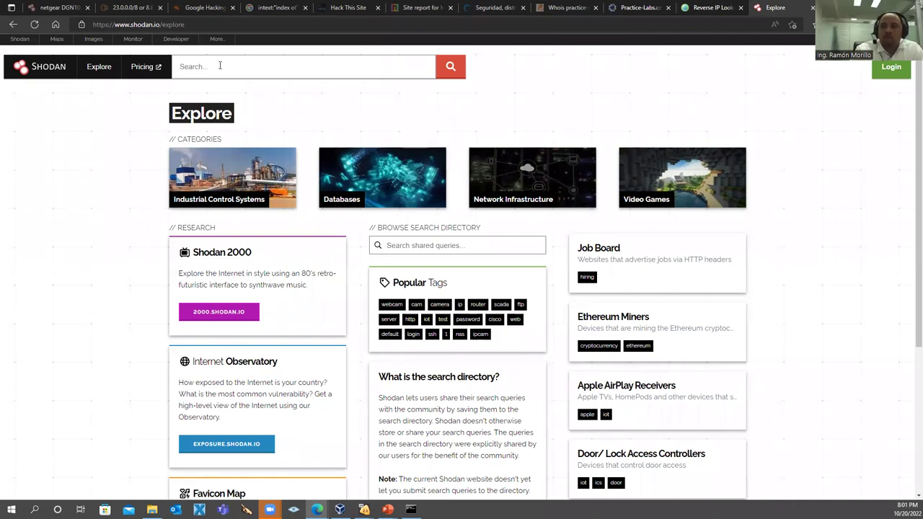
click(212, 66)
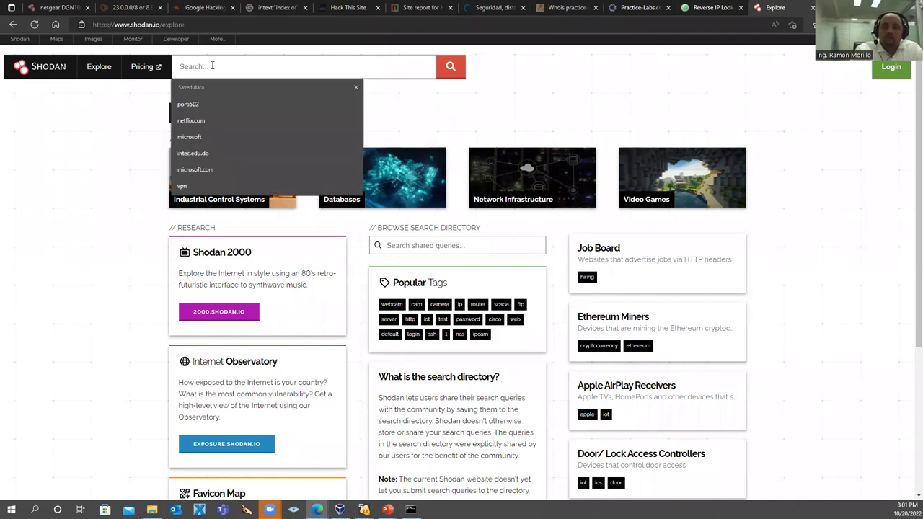
click(85, 141)
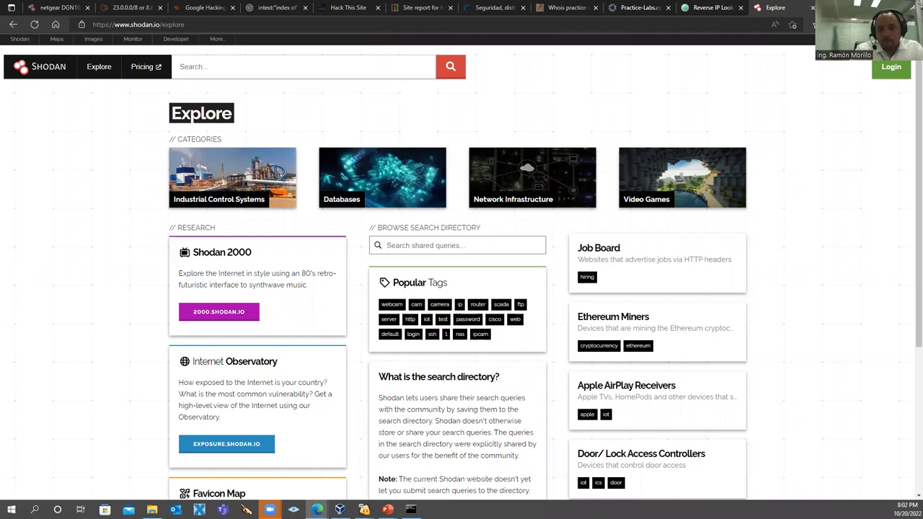
Step: Advance the PowerPoint presentation to the sublist3r slide, and switch to the Kali Linux terminal to select the earlier scan output
key(alt+Tab)
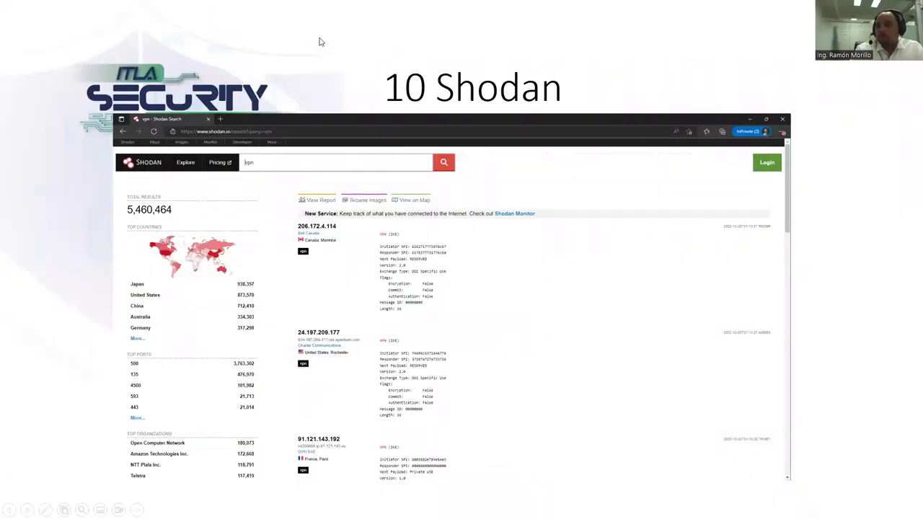
key(Right)
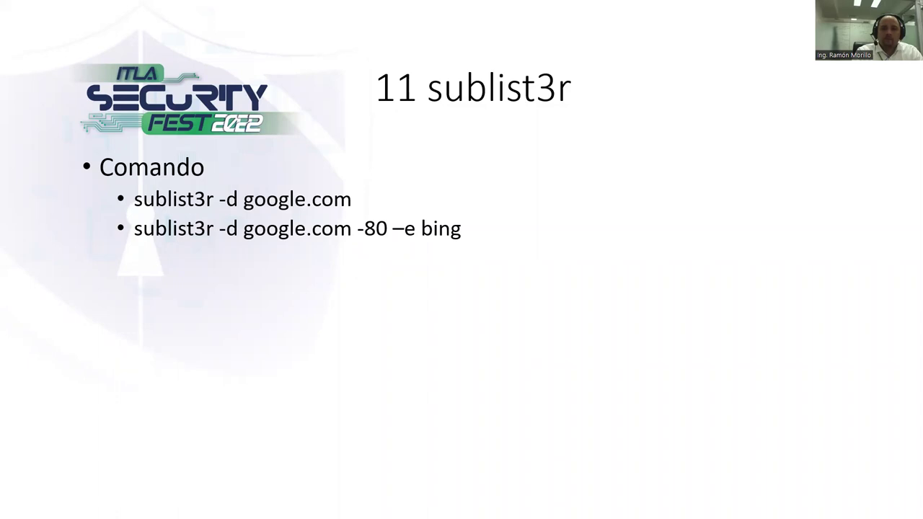
key(alt+Tab)
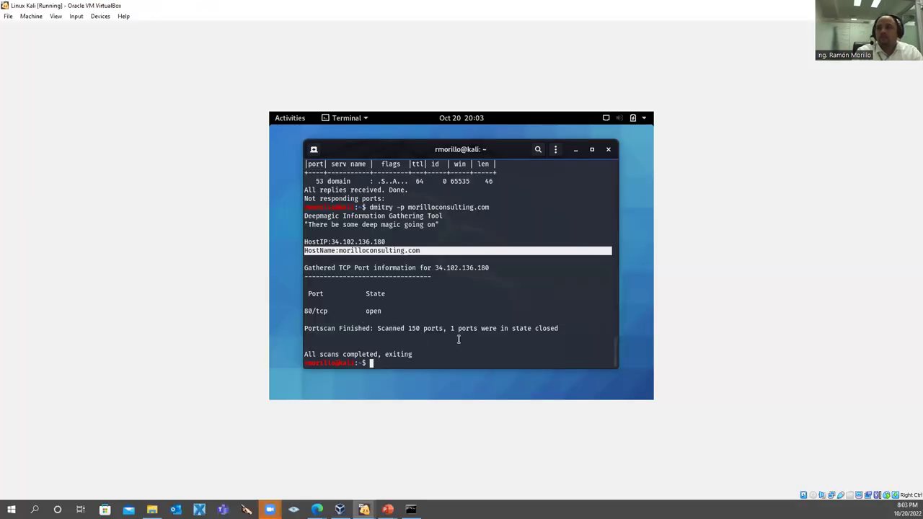
drag(299, 333, 359, 216)
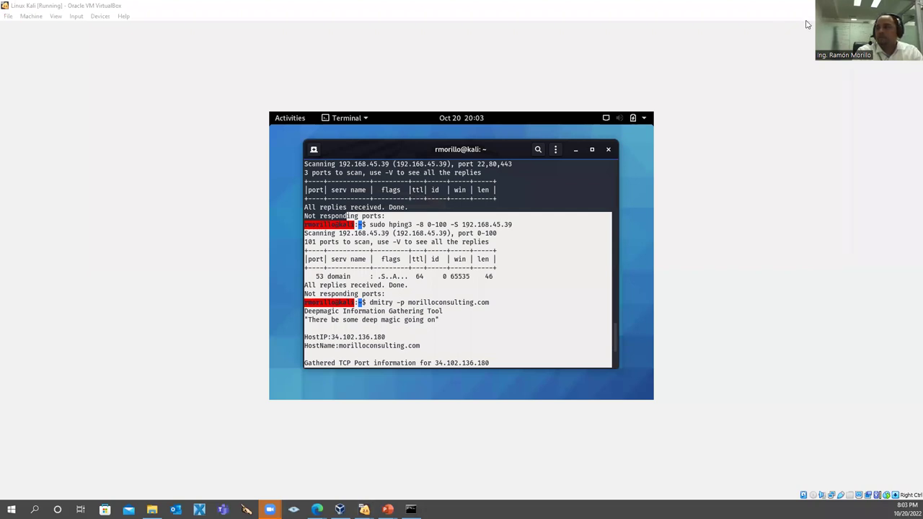
Step: Switch to the Edge browser, open Google in a new tab and search for hacking github
key(alt+Tab)
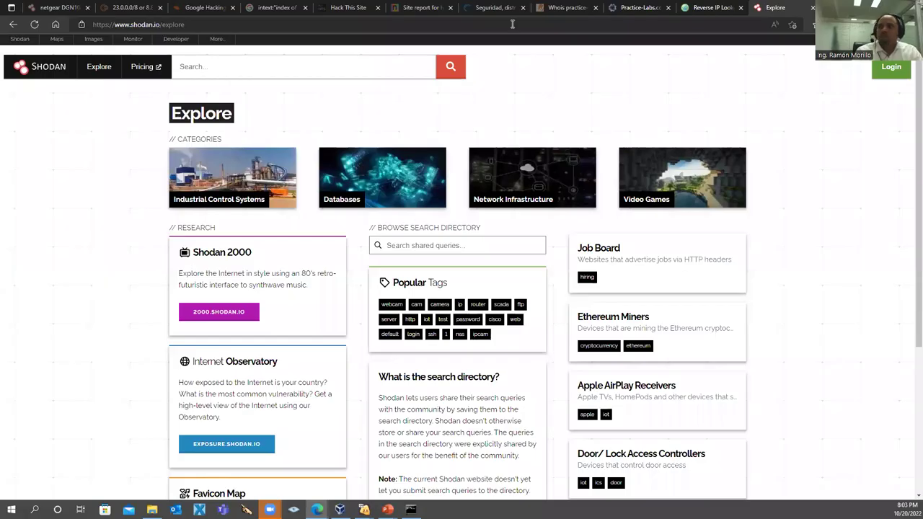
key(ctrl+t)
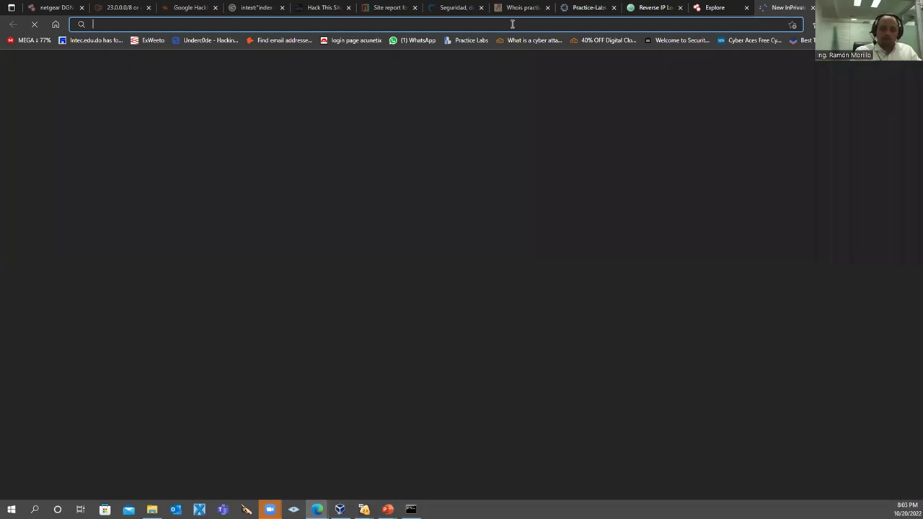
text(google.com)
key(Return)
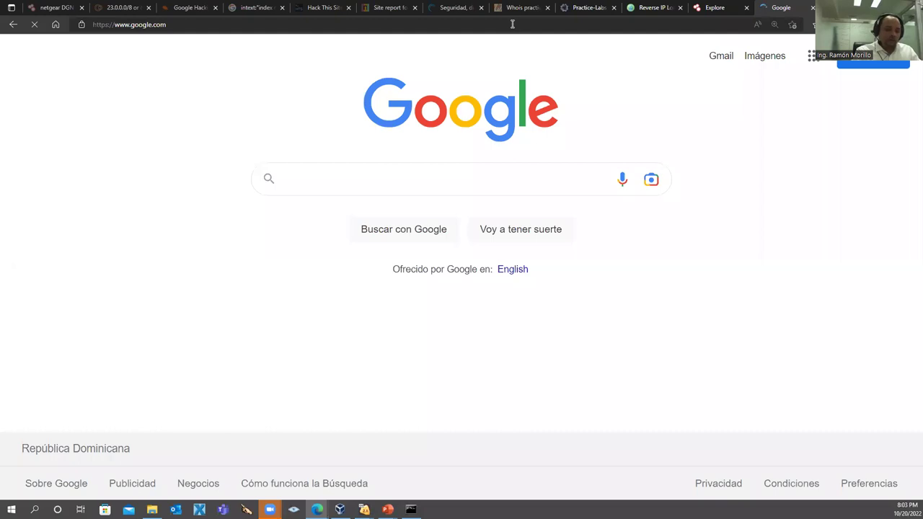
text(ha)
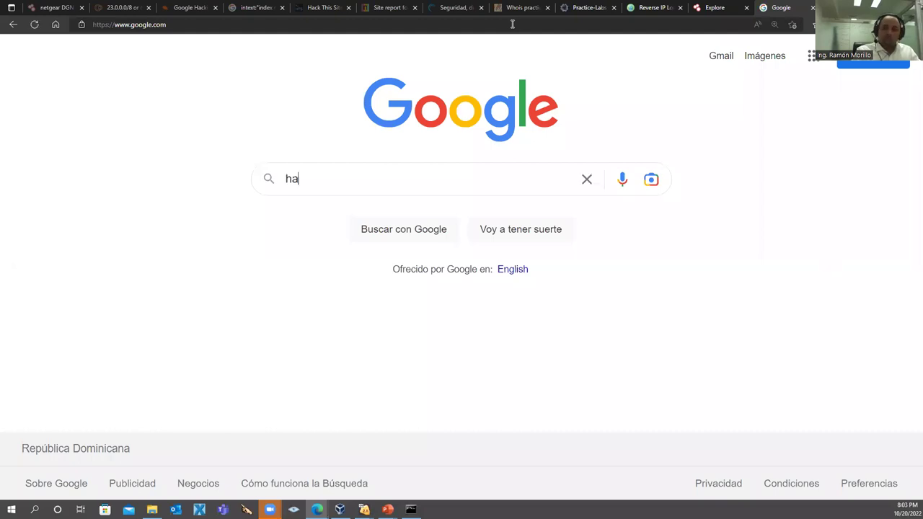
key(BackSpace)
key(BackSpace)
text(hacking git)
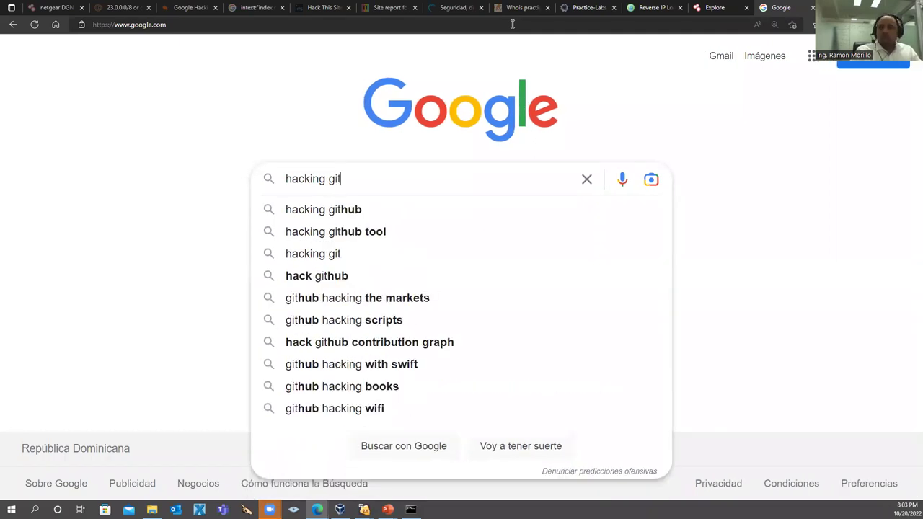
text(hub)
key(Return)
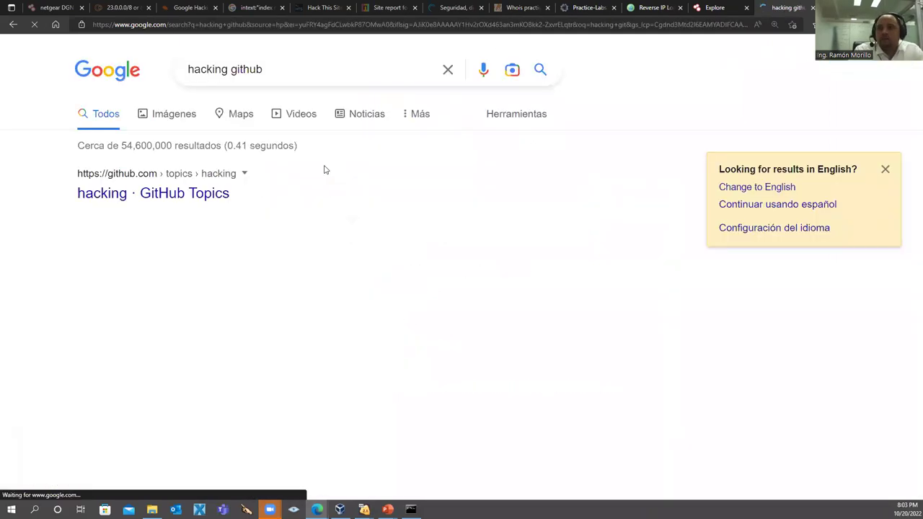
Step: Open the hacking GitHub Topics result and browse the listed repositories, including hackingtool, Awesome-Hacking-Resources, wifi-cracking and hacker-roadmap
click(118, 201)
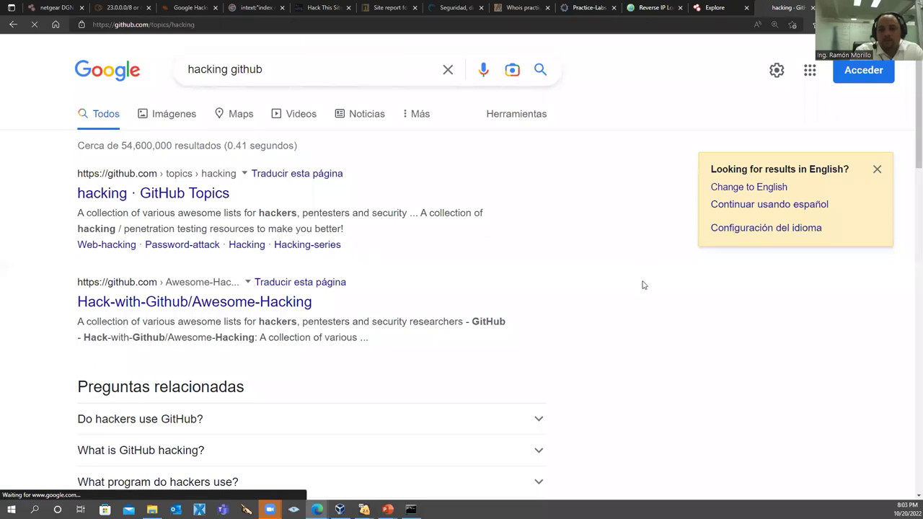
scroll(267, 178, down, 3)
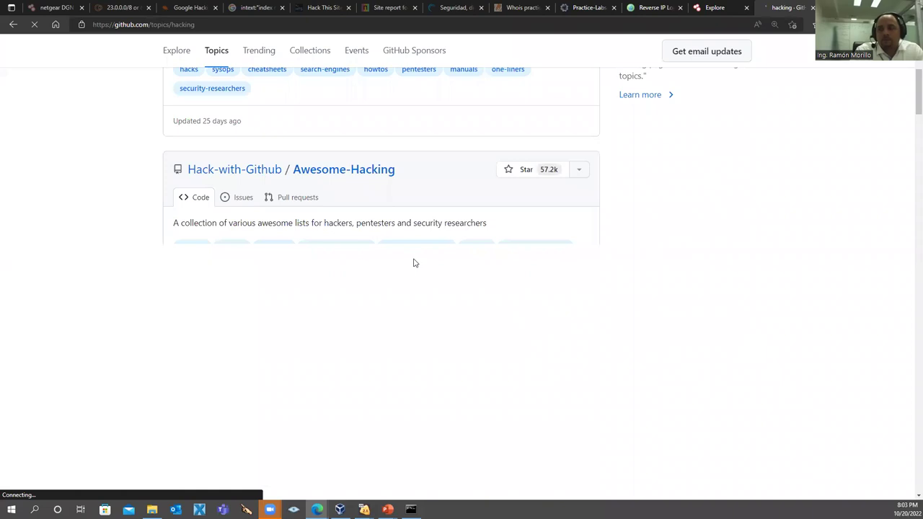
scroll(416, 261, down, 3)
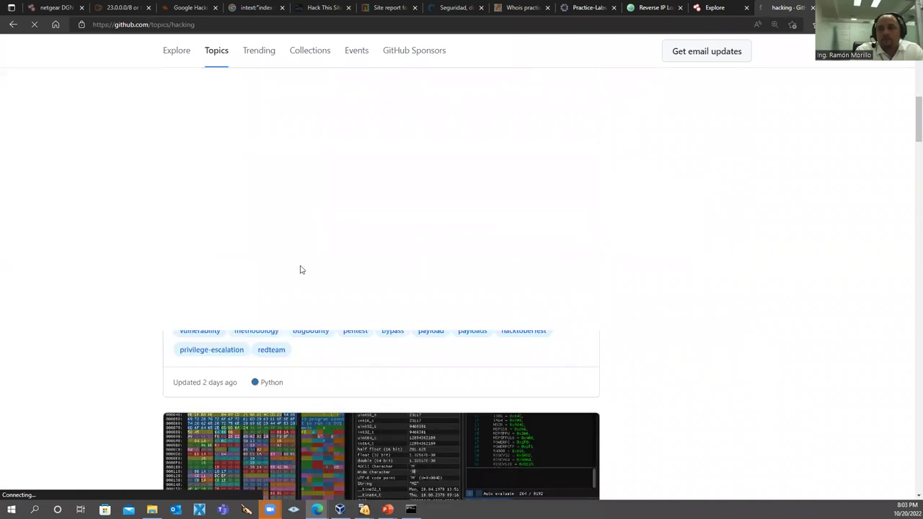
scroll(302, 269, down, 3)
scroll(347, 278, down, 1)
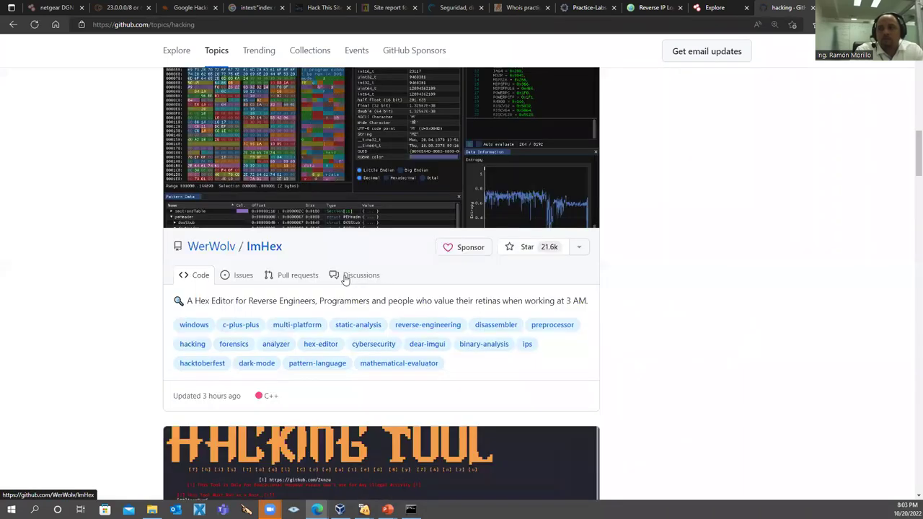
scroll(249, 304, down, 3)
scroll(311, 299, down, 3)
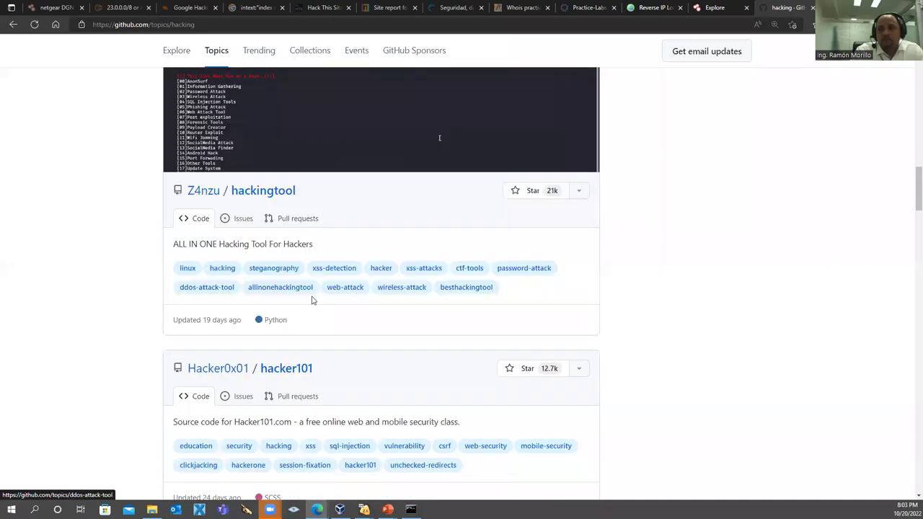
scroll(313, 303, down, 3)
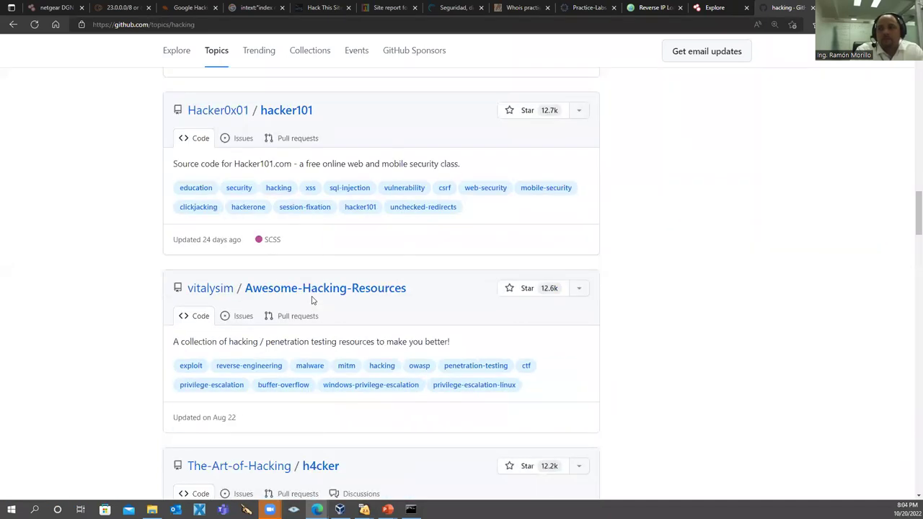
scroll(313, 304, down, 1)
scroll(313, 304, up, 1)
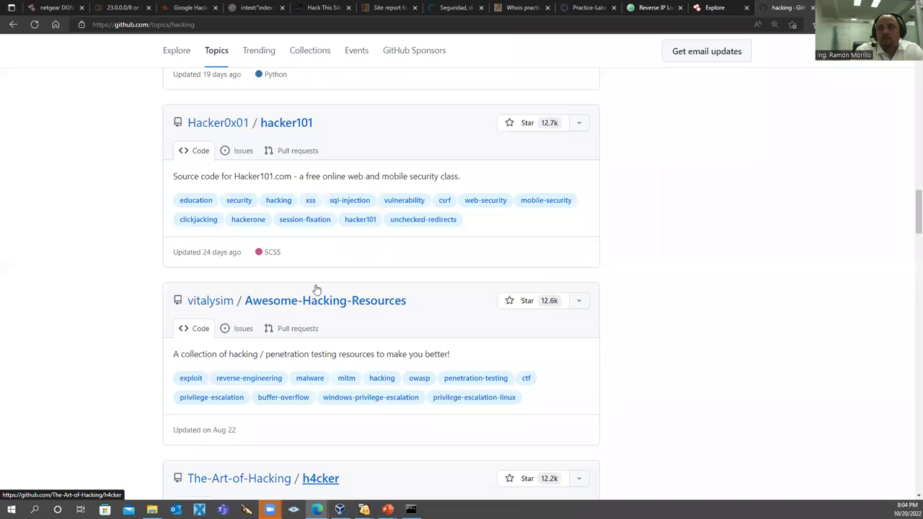
scroll(323, 274, up, 5)
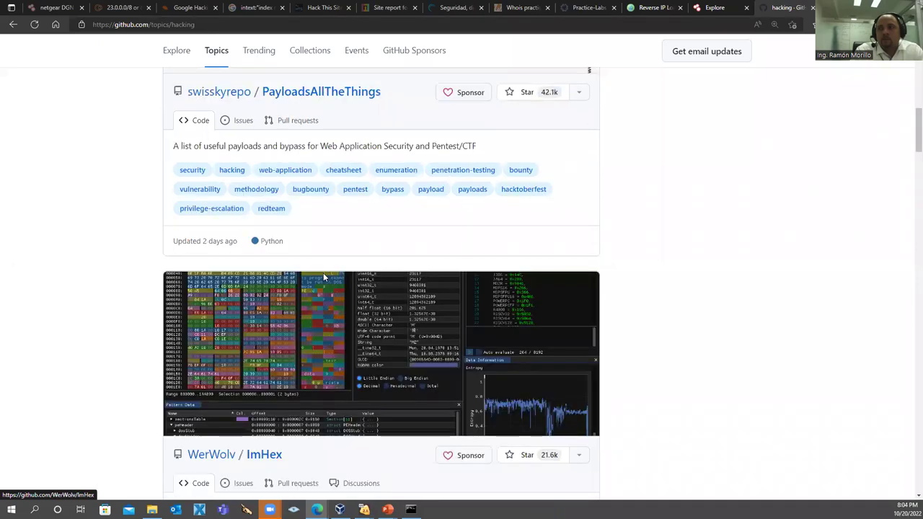
scroll(328, 273, up, 10)
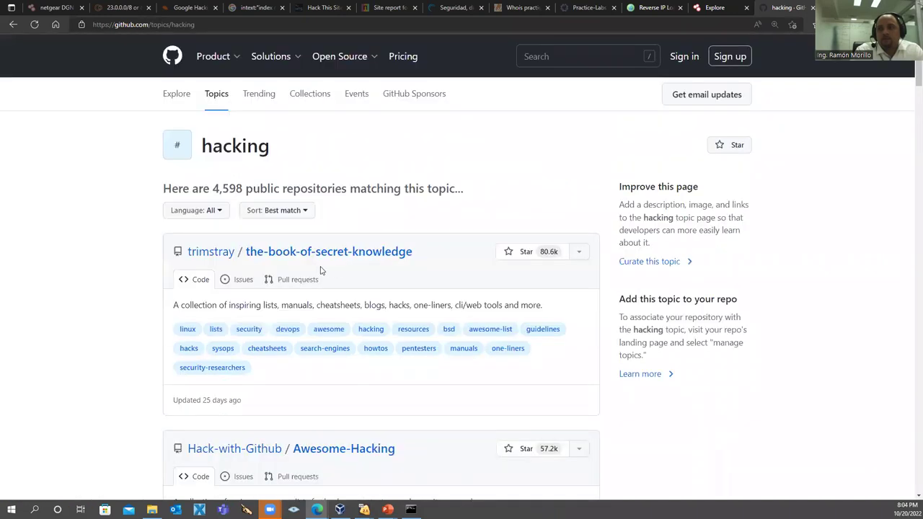
scroll(328, 278, down, 12)
scroll(325, 284, down, 15)
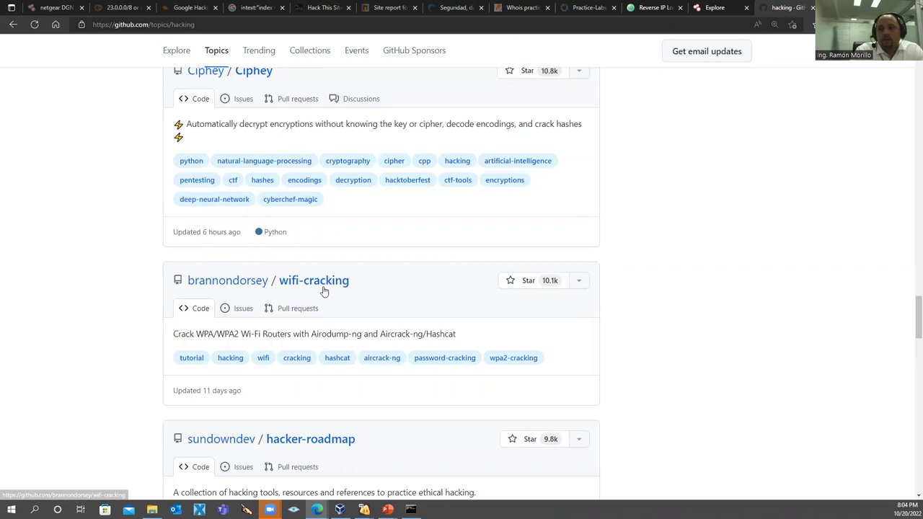
scroll(330, 296, down, 2)
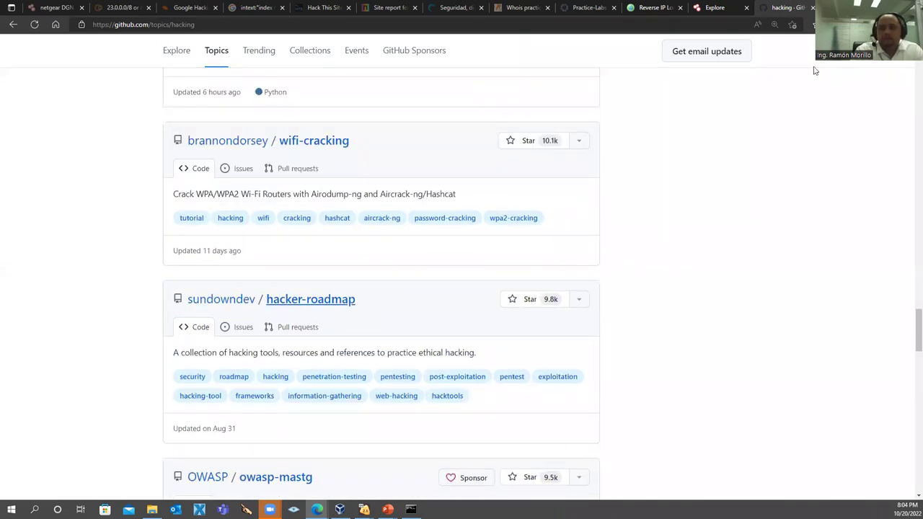
Step: Return to the browser and maximize it, skim the GitHub issue about nested lists in markdown, and go back to the Google results
key(alt+Tab)
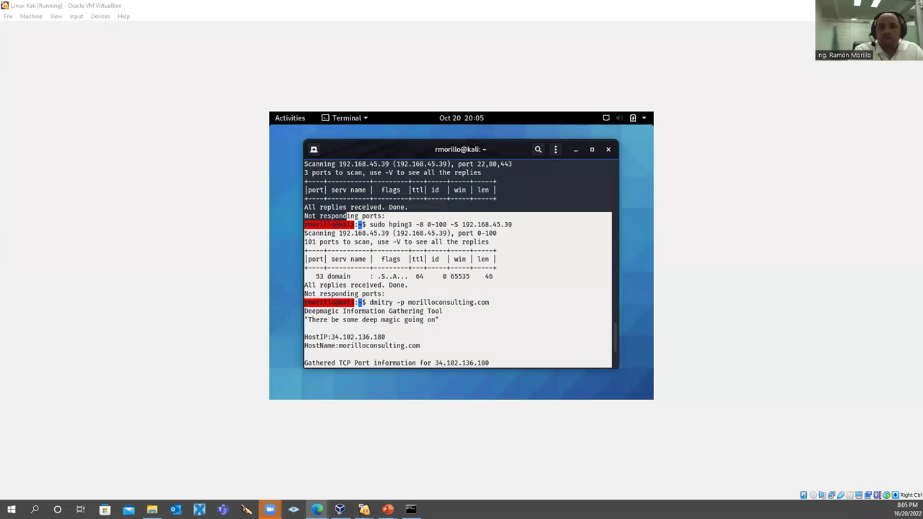
key(alt+Tab)
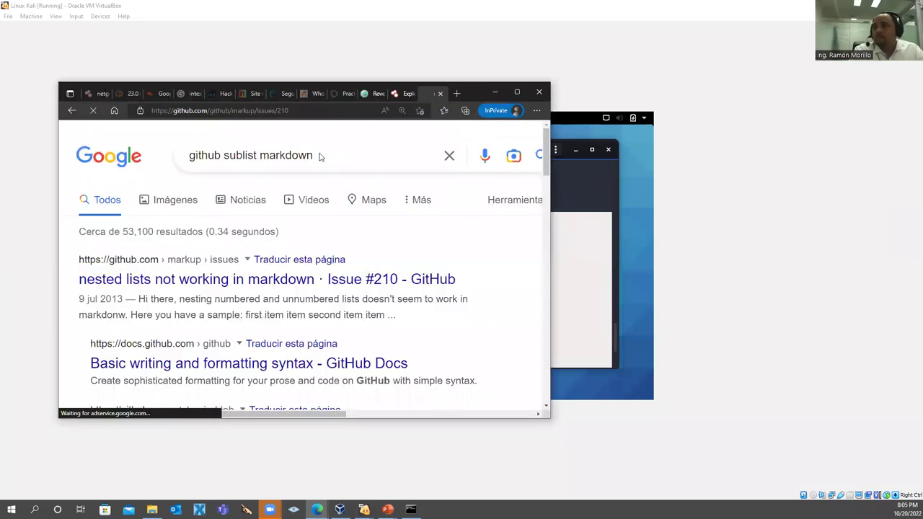
click(517, 93)
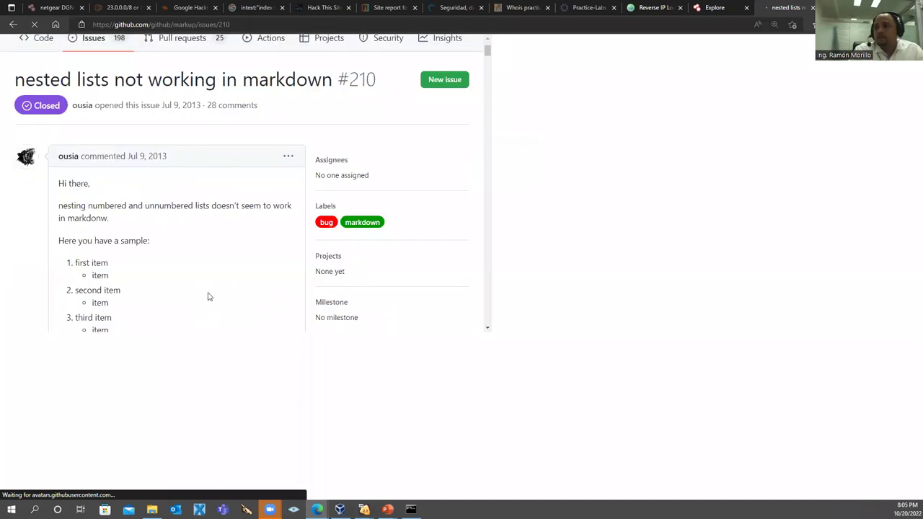
scroll(209, 296, down, 5)
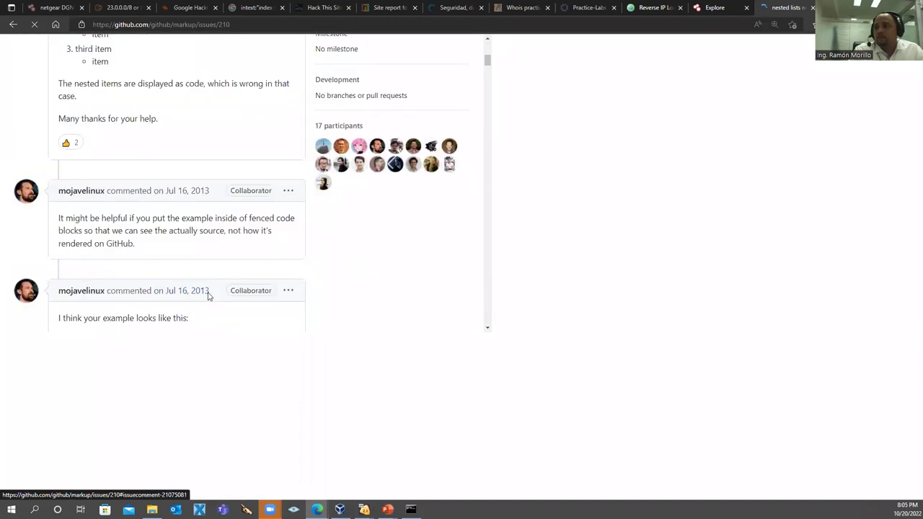
scroll(262, 289, down, 8)
scroll(227, 231, down, 5)
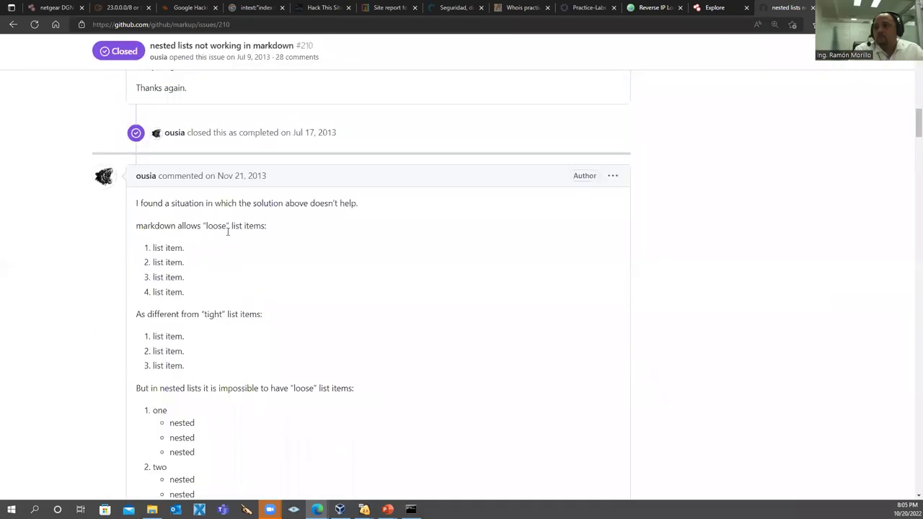
key(Page_Down)
click(14, 26)
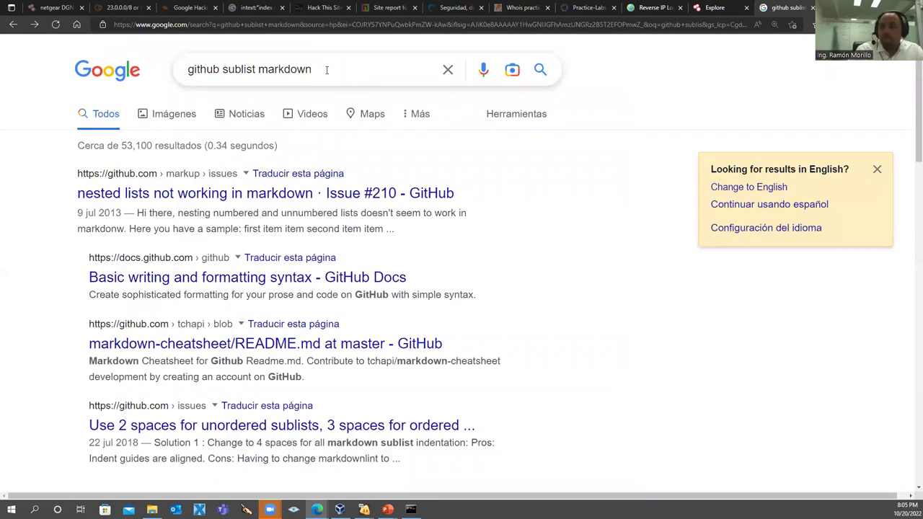
Step: Change the Google query to github sublist3r, run the search and open the Sublist3r repository on GitHub
double_click(327, 72)
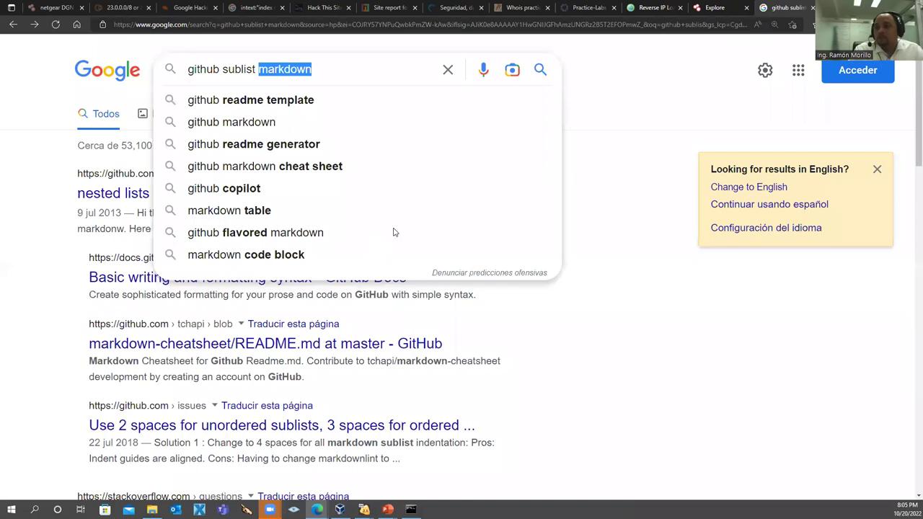
key(BackSpace)
key(BackSpace)
text(3r)
key(Return)
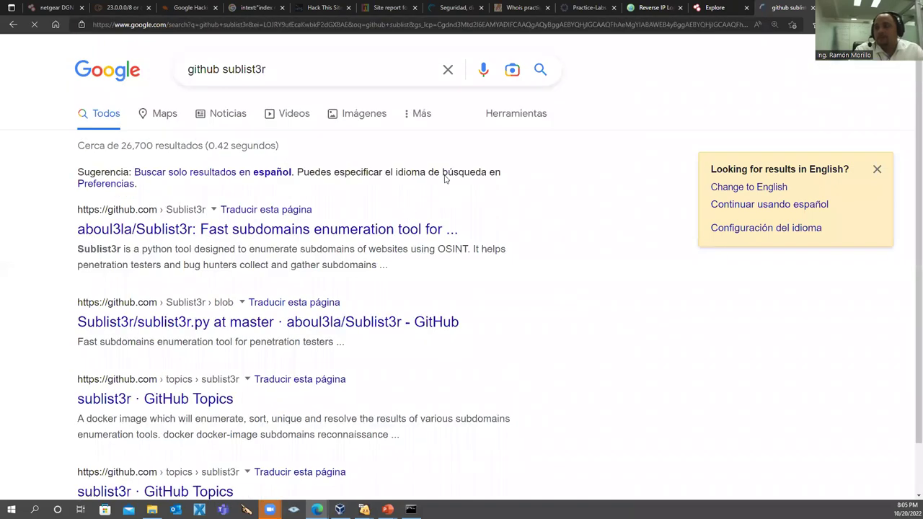
click(453, 203)
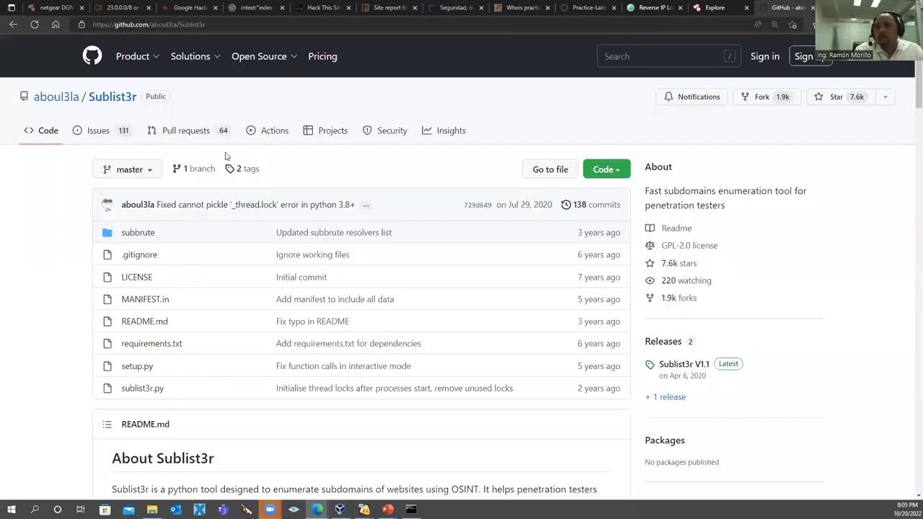
Step: Review the Sublist3r README's installation, dependencies, usage options and examples, and highlight the command python sublist3r.py -d example.com
scroll(226, 159, down, 8)
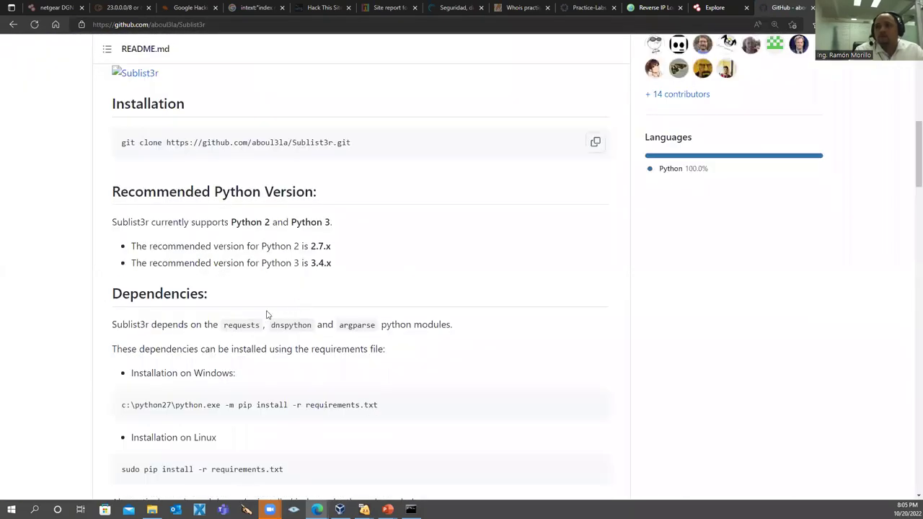
scroll(253, 338, down, 4)
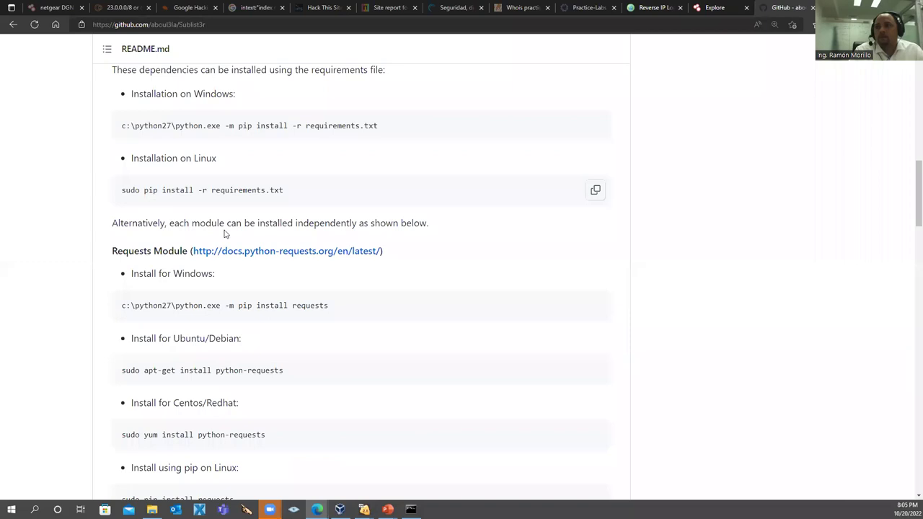
scroll(225, 233, down, 6)
scroll(237, 233, down, 3)
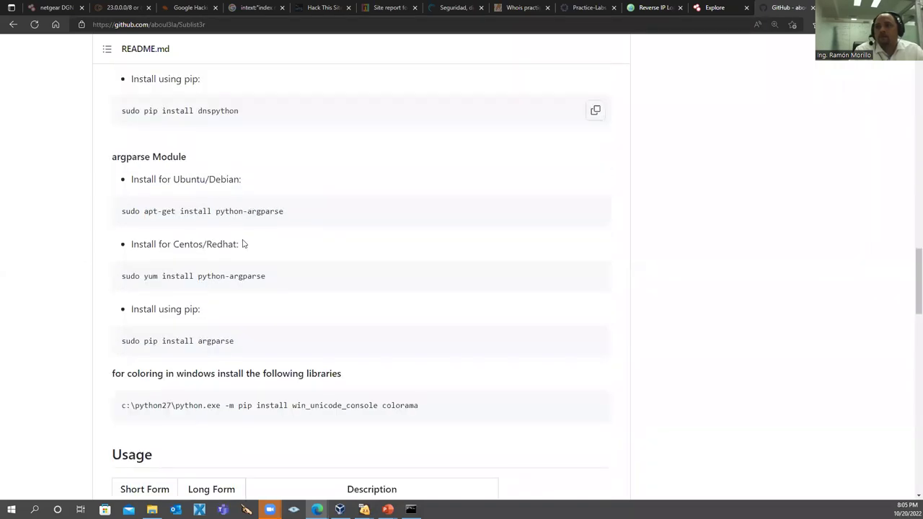
scroll(242, 244, down, 5)
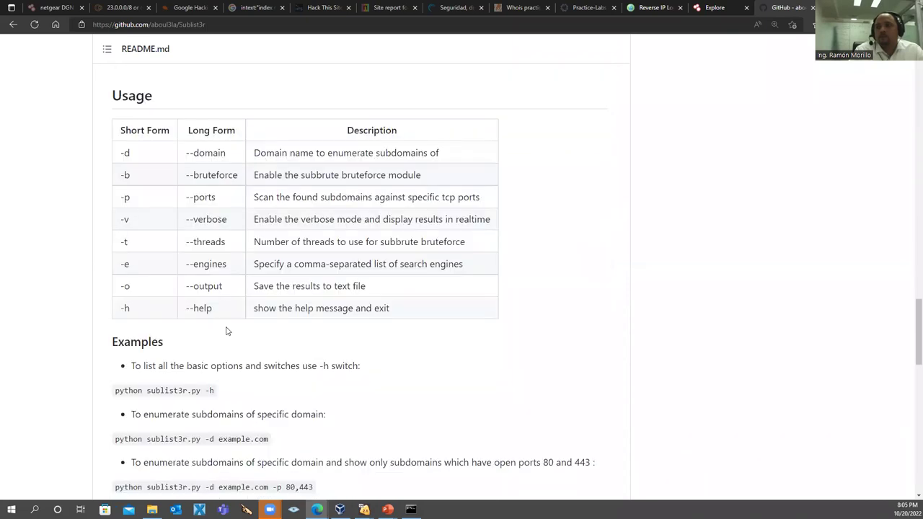
scroll(221, 326, down, 1)
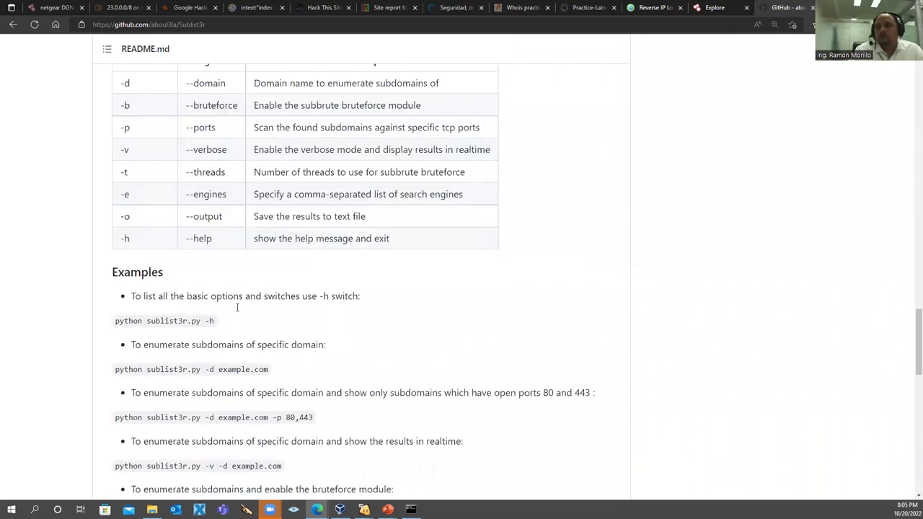
scroll(278, 301, down, 1)
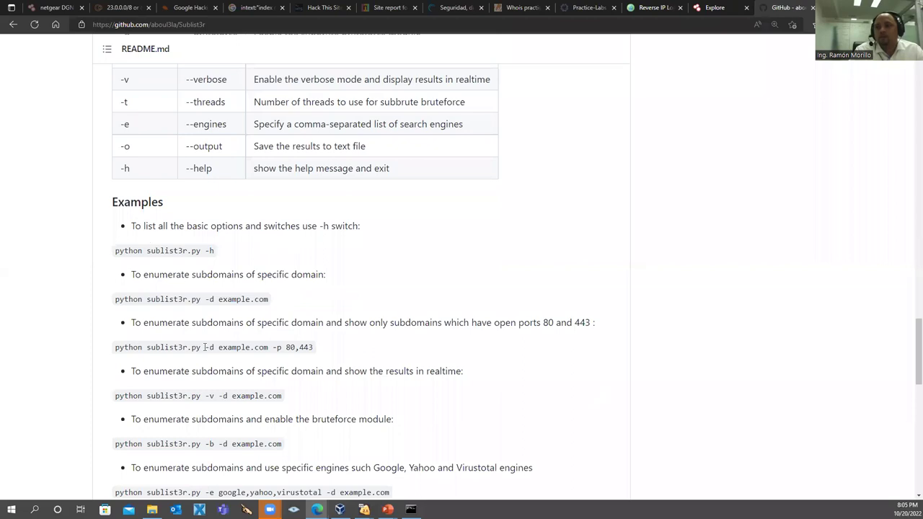
triple_click(205, 299)
scroll(536, 319, down, 1)
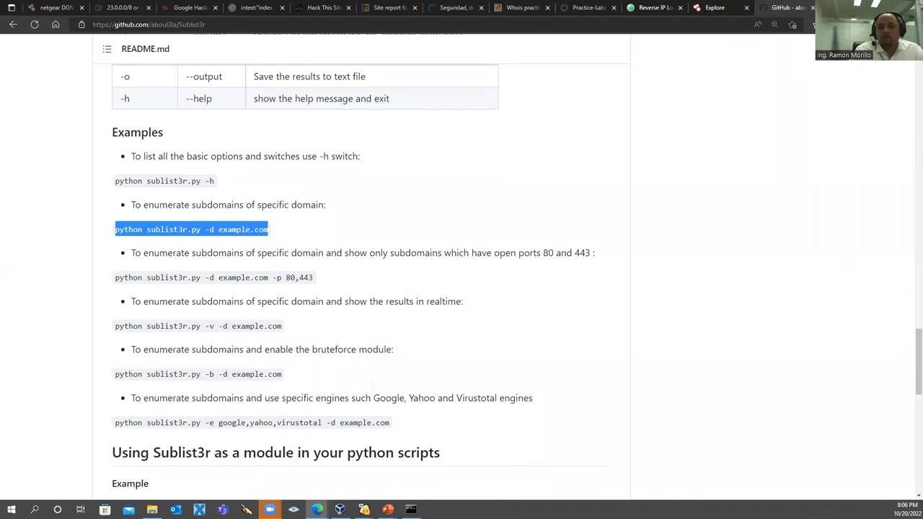
Step: Switch to the Kali Linux terminal and bring up a fresh command prompt below the earlier dmitry output
key(alt+Tab)
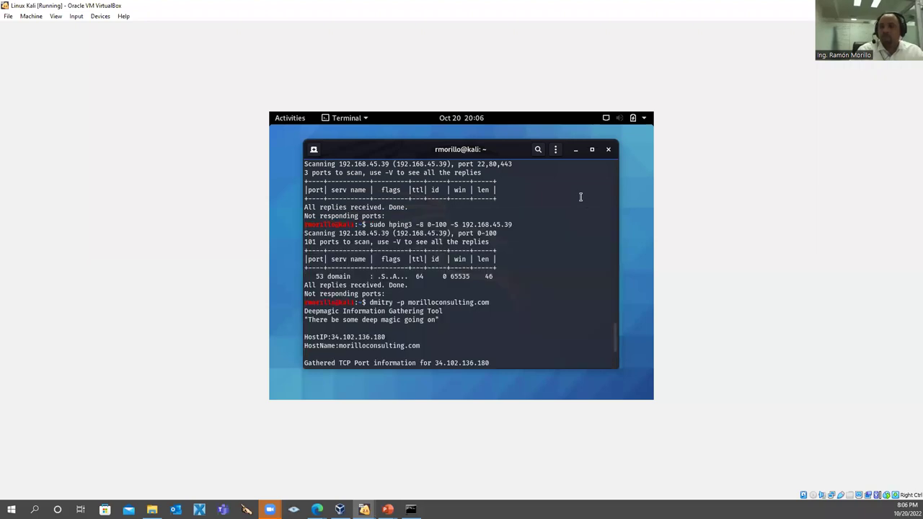
key(Return)
key(Return)
key(Return)
key(Return)
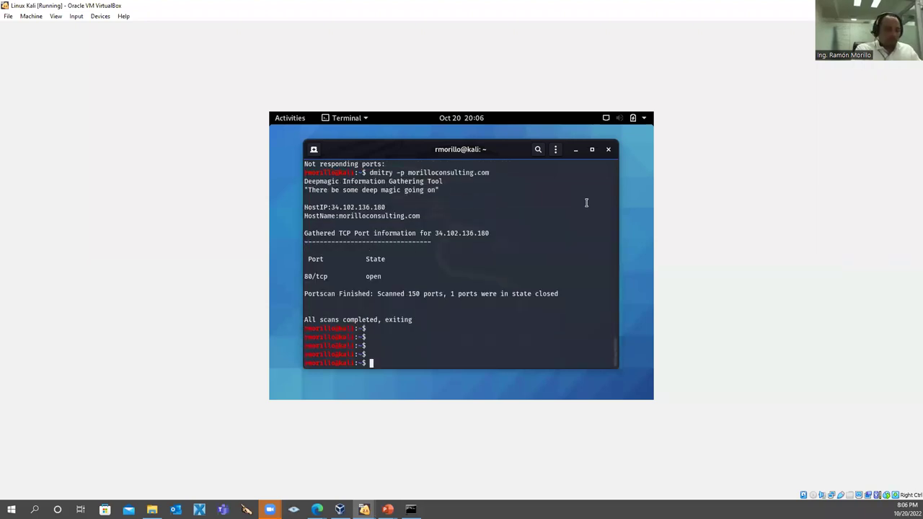
Step: Change to the Downloads directory in the Kali terminal and list its contents
text(cd Downloads/)
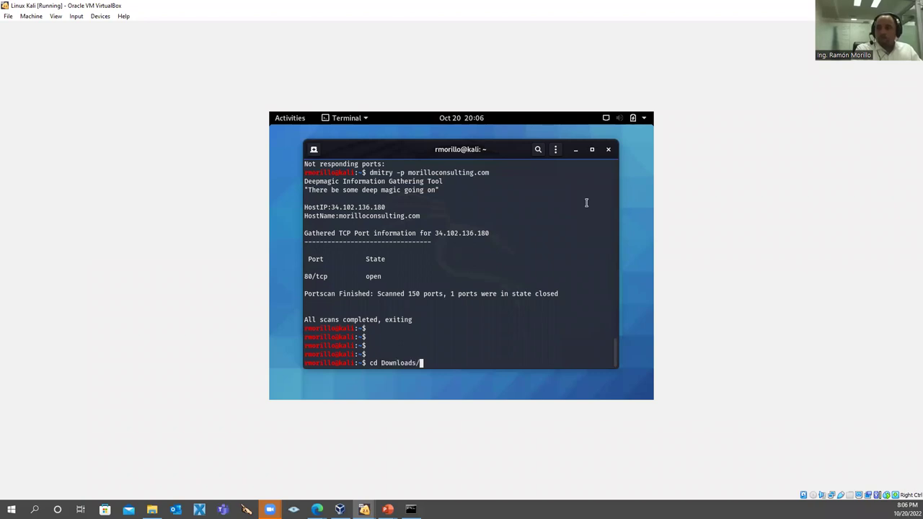
key(Return)
text(ls)
key(Return)
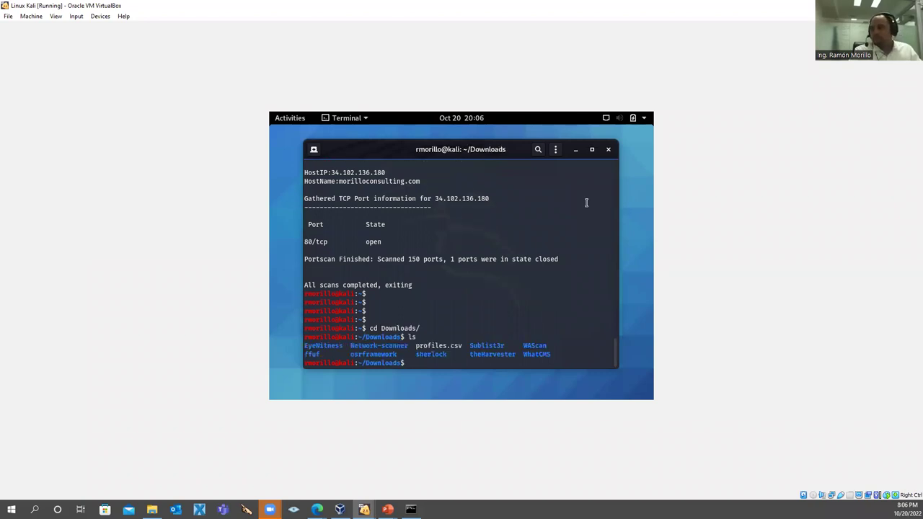
Step: Enter the Sublist3r directory inside Downloads and list its files
text(c)
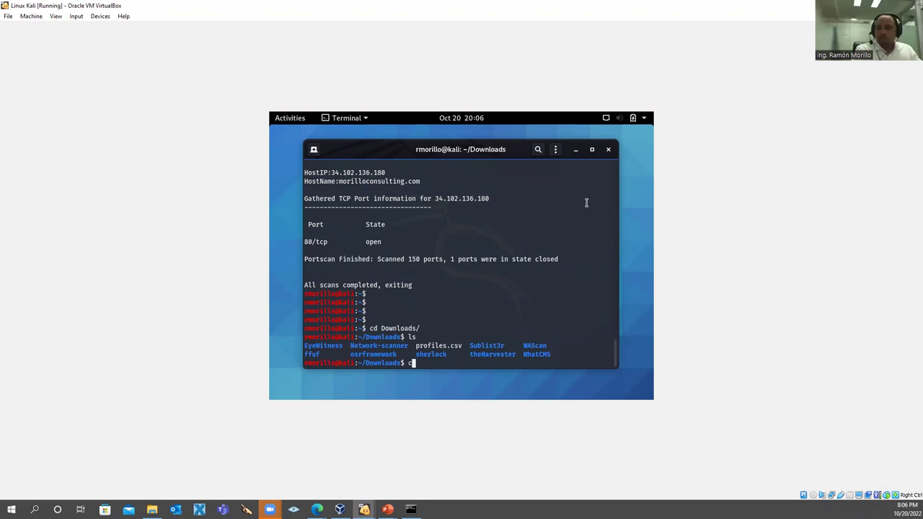
text(d sub)
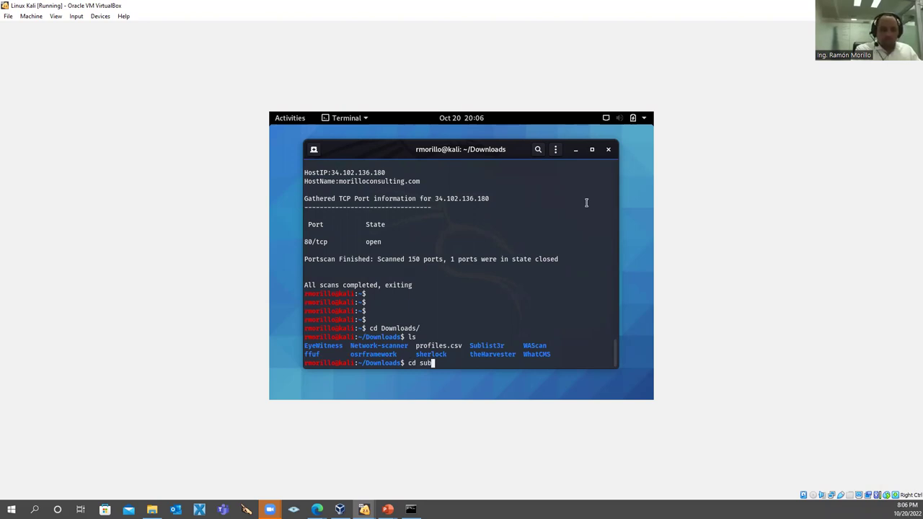
text(li)
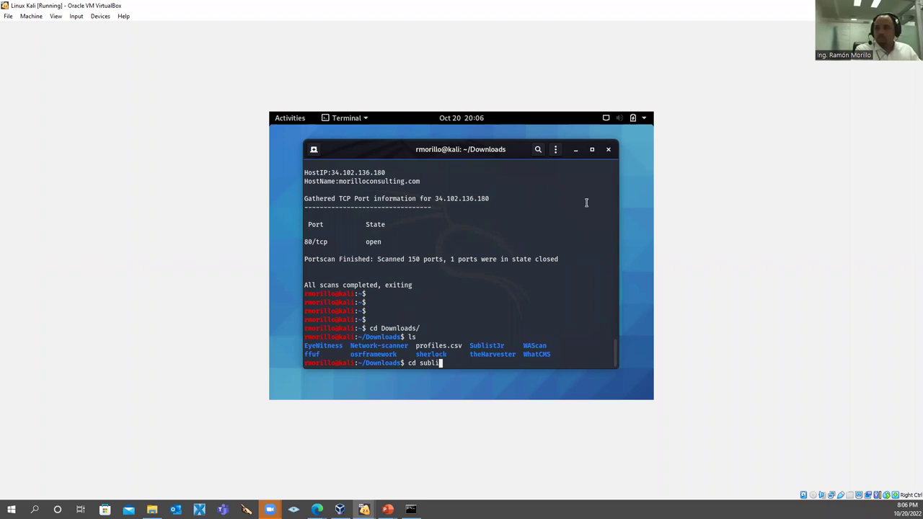
key(BackSpace)
key(BackSpace)
key(BackSpace)
key(BackSpace)
key(BackSpace)
text(S)
key(Tab)
key(Return)
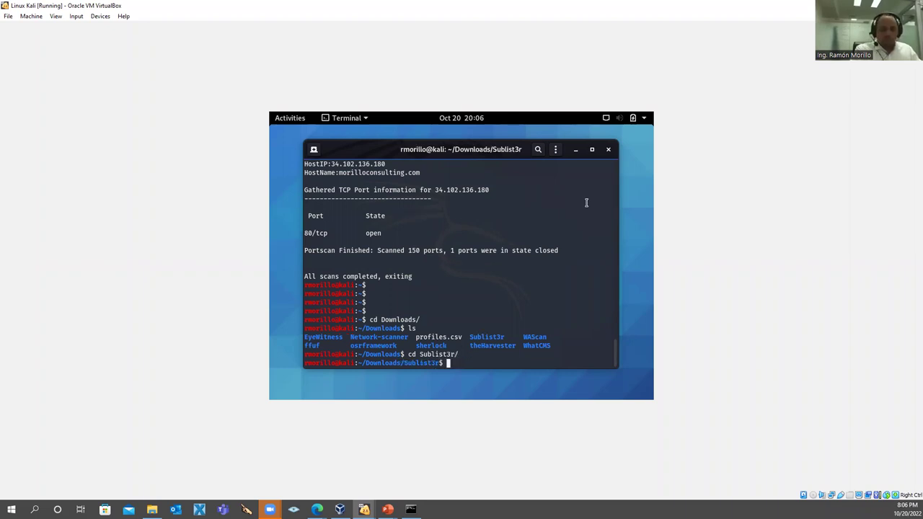
text(ls)
key(Return)
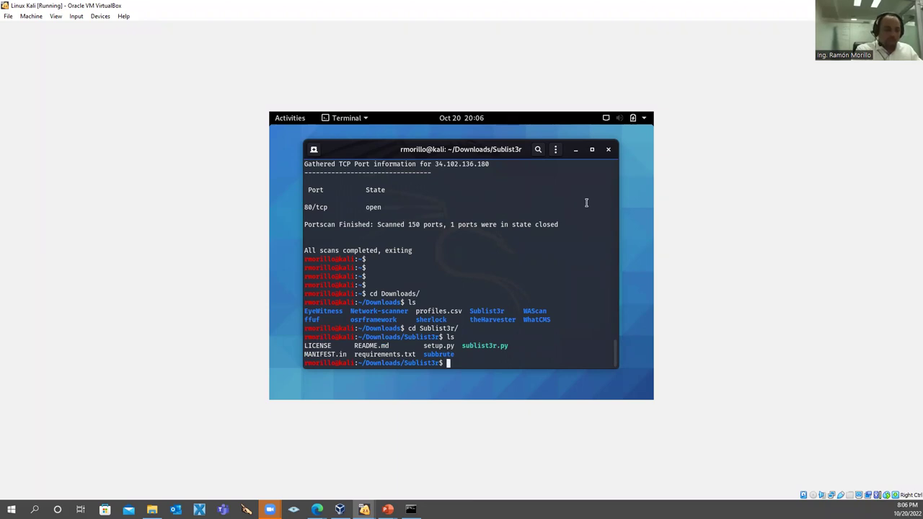
Step: Check the README example again and run python sublist3r.py -d morilloconsulting.com in the Kali terminal to enumerate the domain's subdomains
text(p)
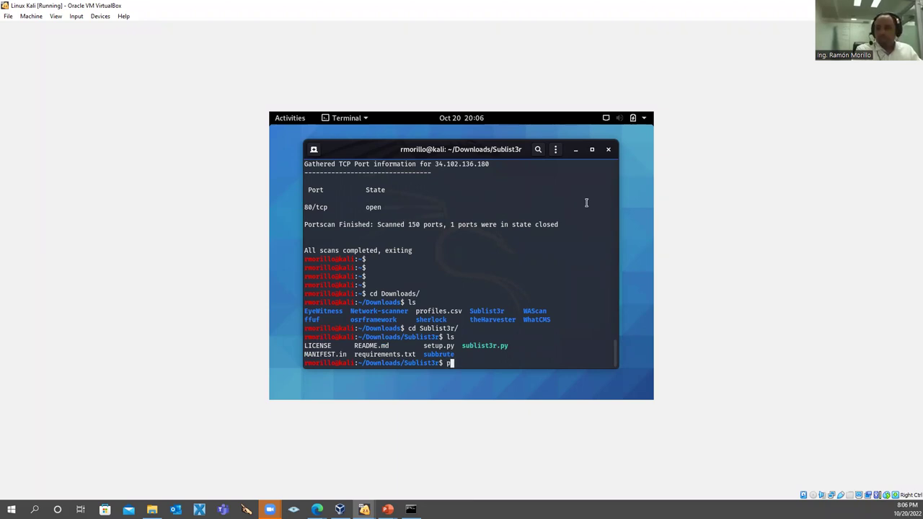
text(yt)
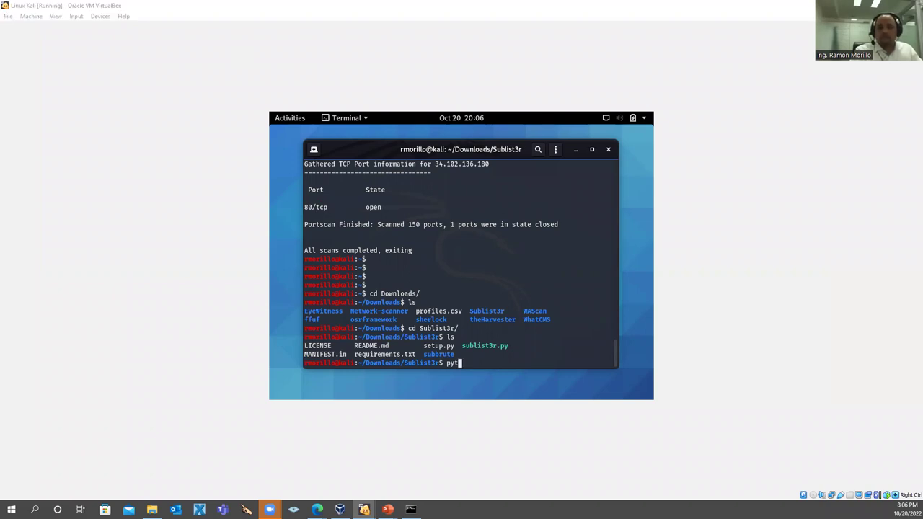
key(alt+Tab)
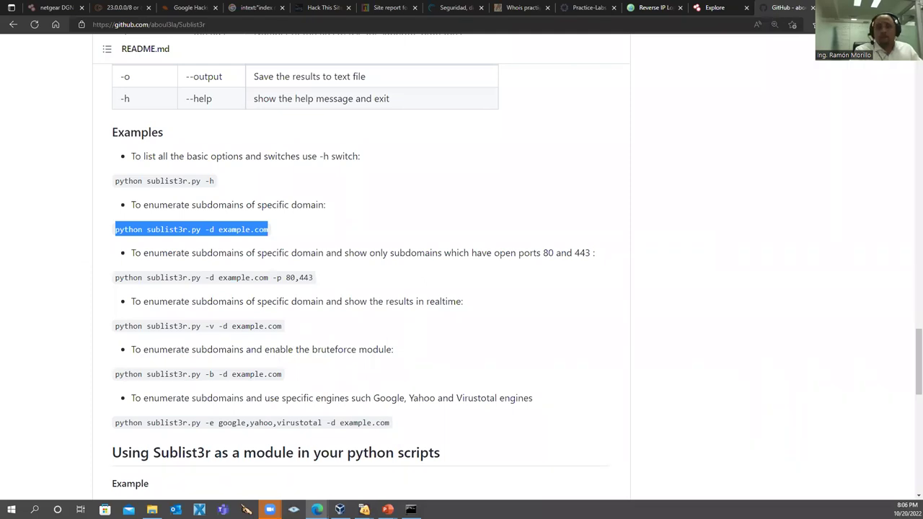
key(alt+Tab)
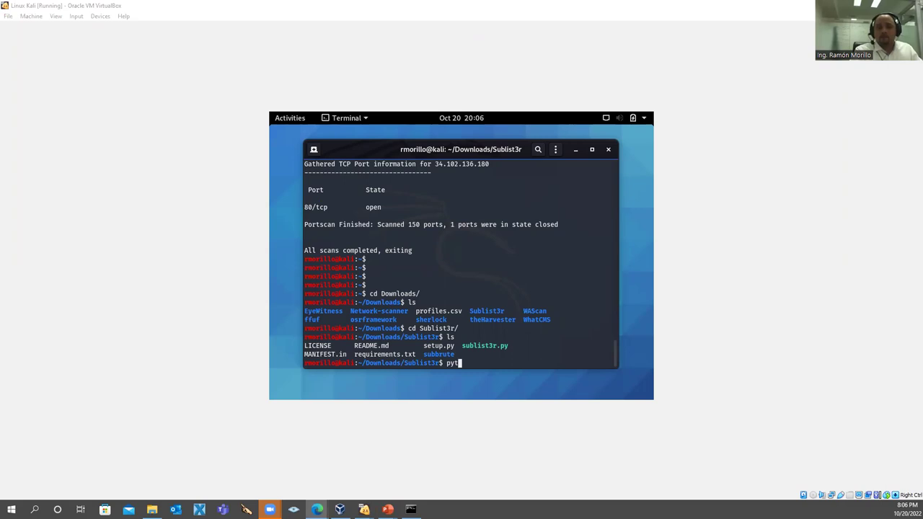
click(547, 340)
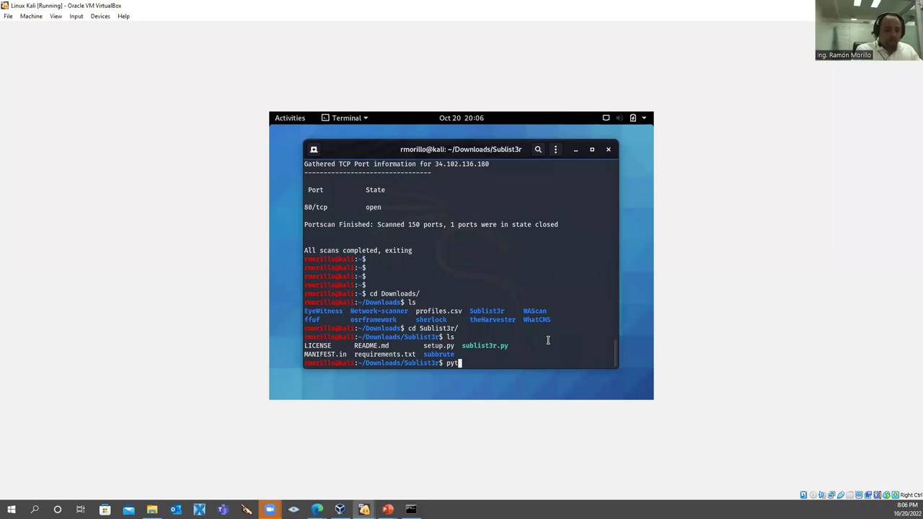
text(hon s)
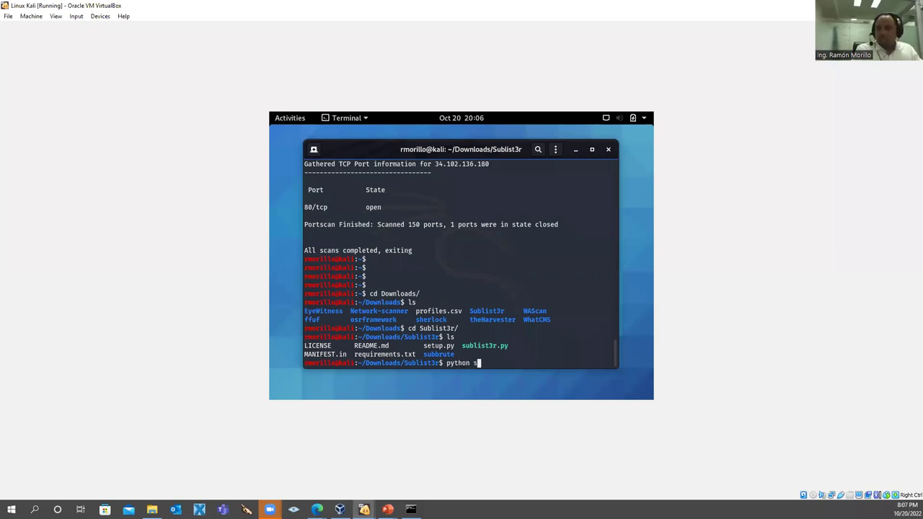
text(ubl)
key(Tab)
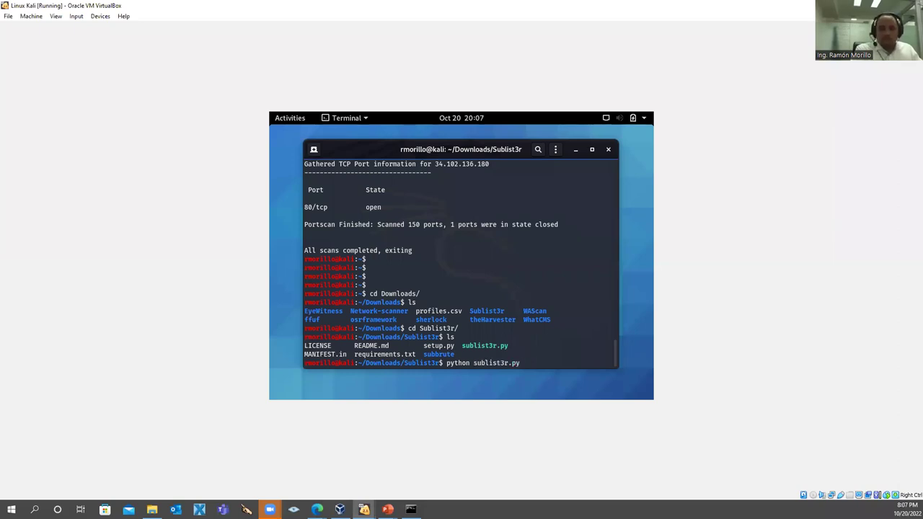
text(-d)
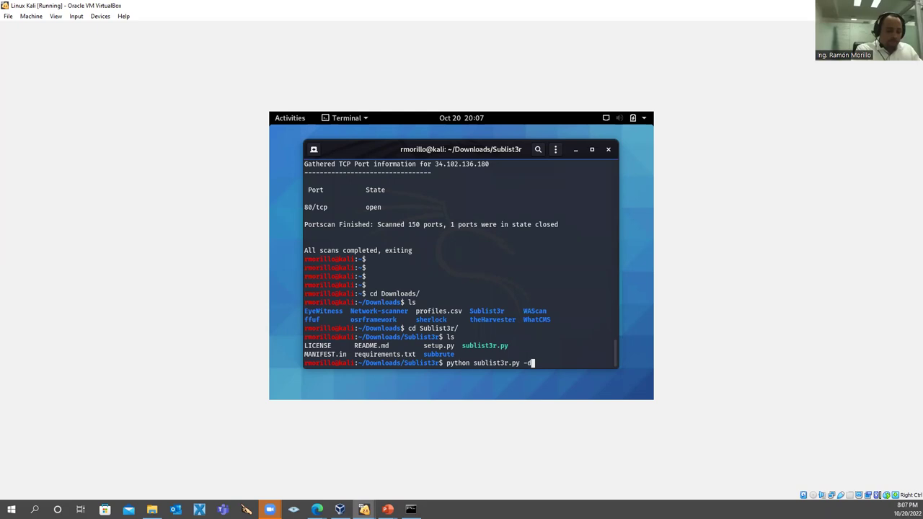
text( m)
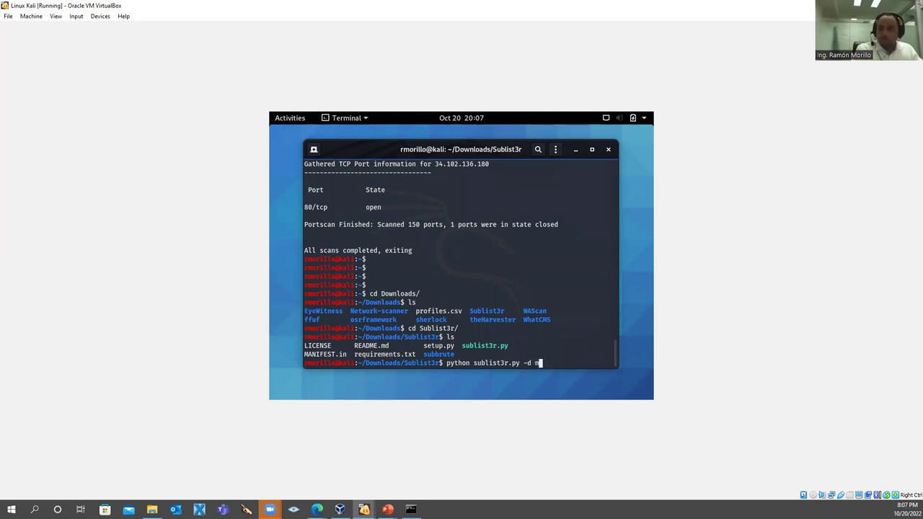
text(orilloconsulti)
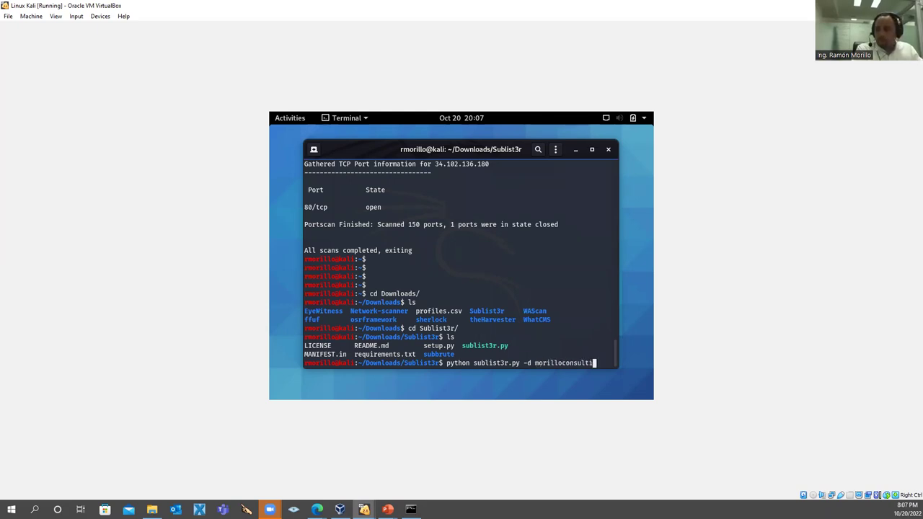
text(ng.com)
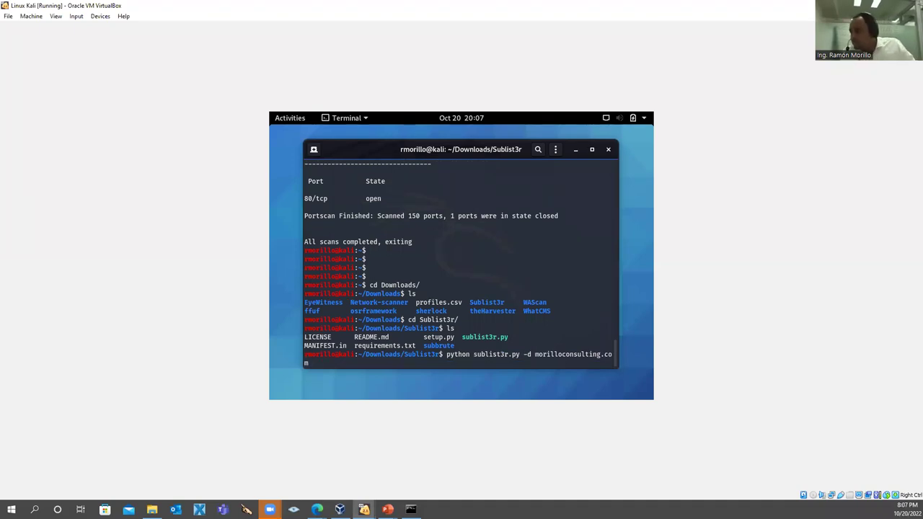
key(Return)
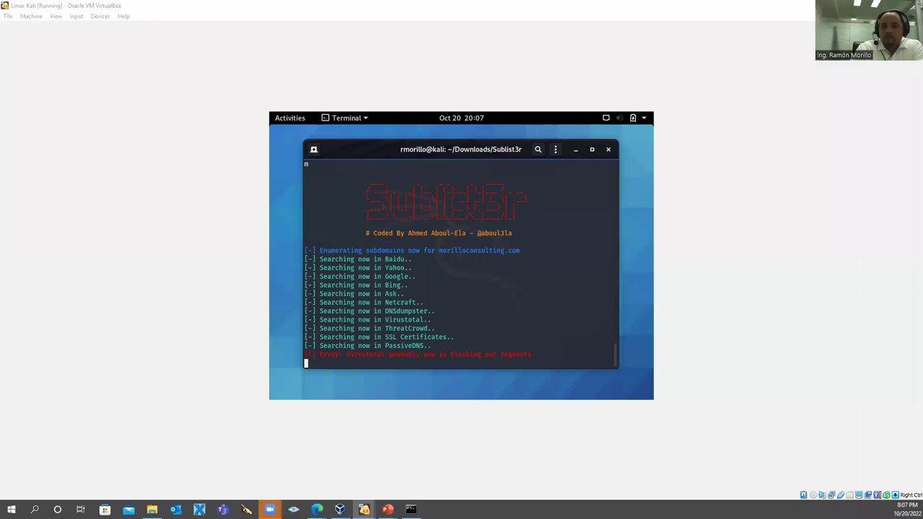
Step: Advance the presentation to the 12 Pentest-tools slide and open the Subdomain Finder on pentest-tools.com in the browser
key(alt+Tab)
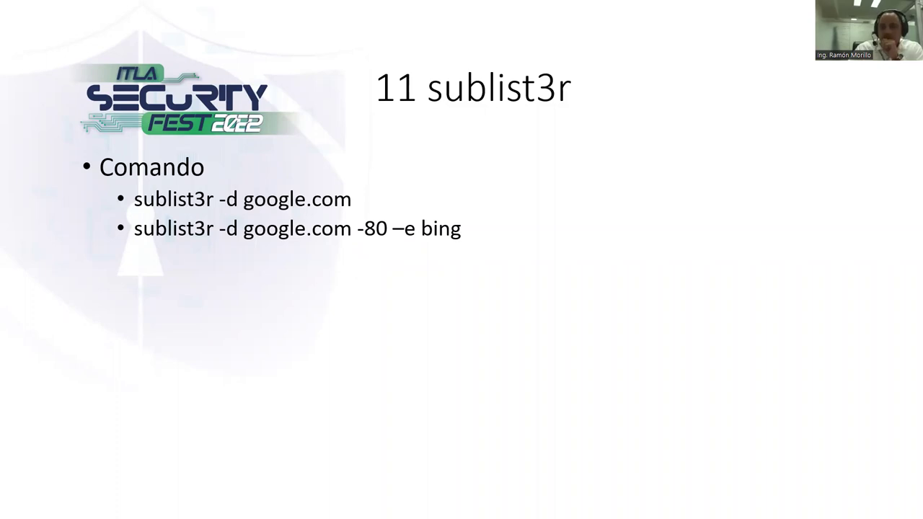
key(Right)
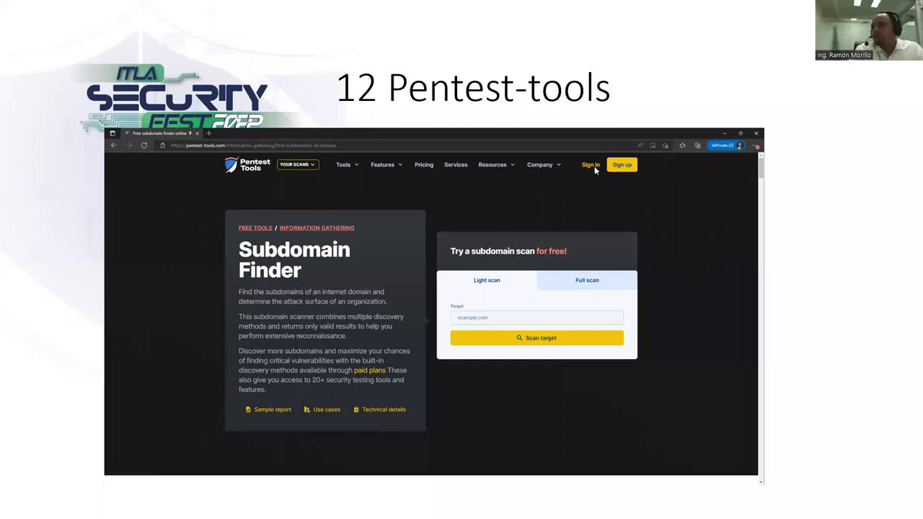
key(alt+Tab)
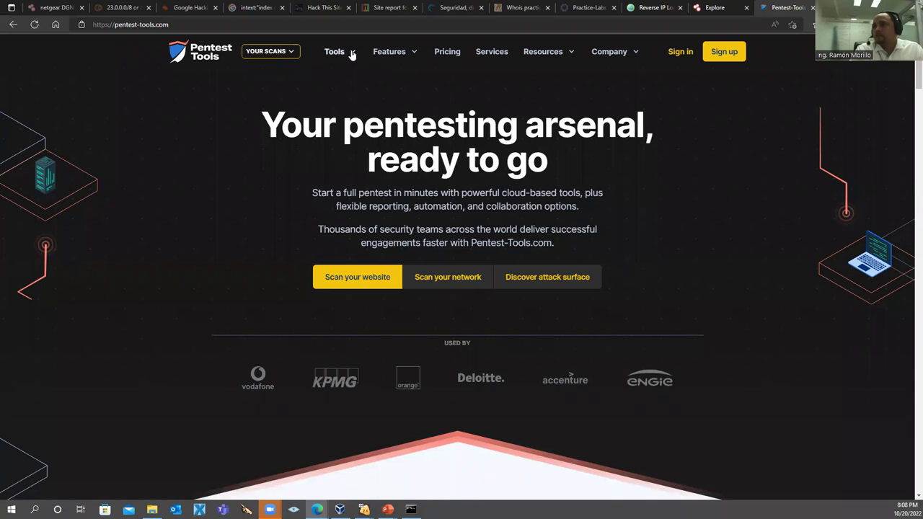
click(352, 56)
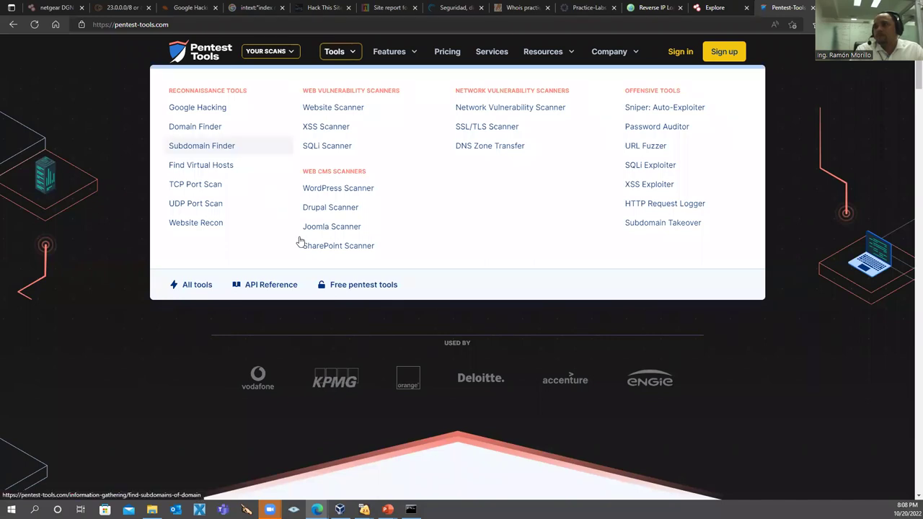
click(219, 147)
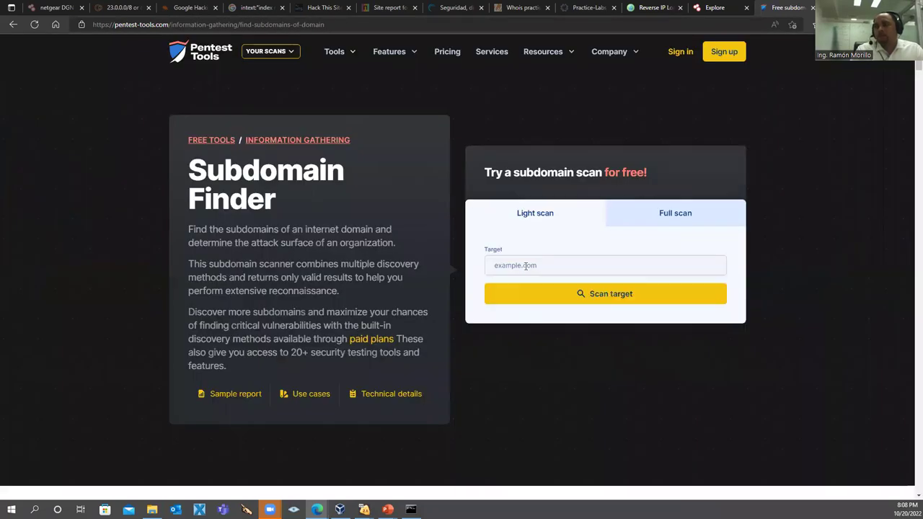
Step: Run a free light subdomain scan with morilloconsulting.com as the target
click(526, 265)
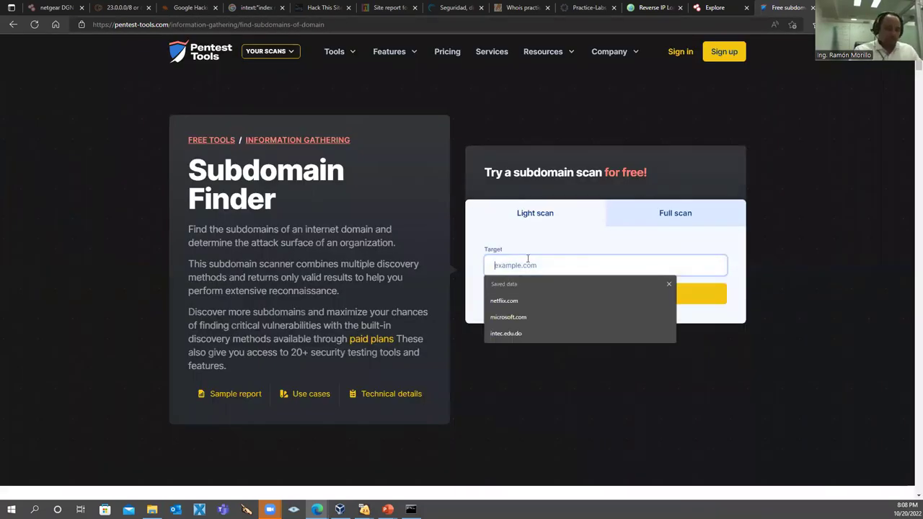
text(morilloconsulting.com)
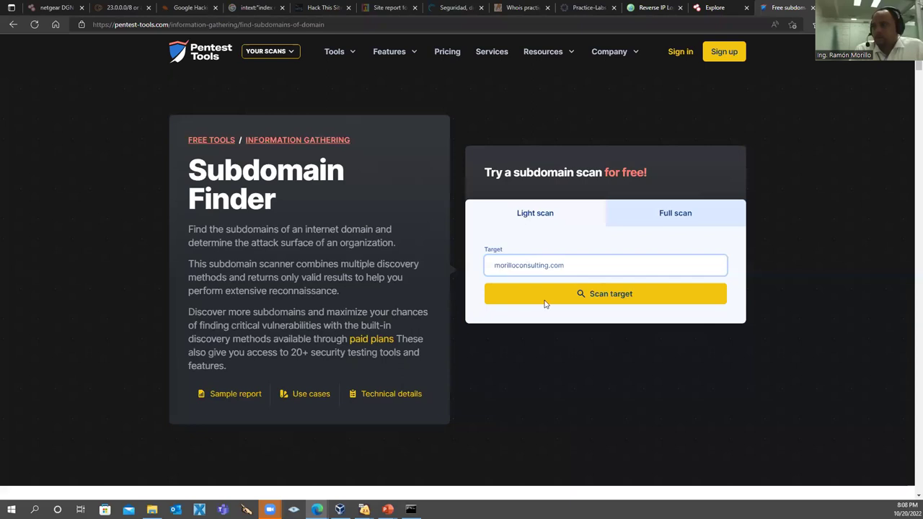
click(572, 302)
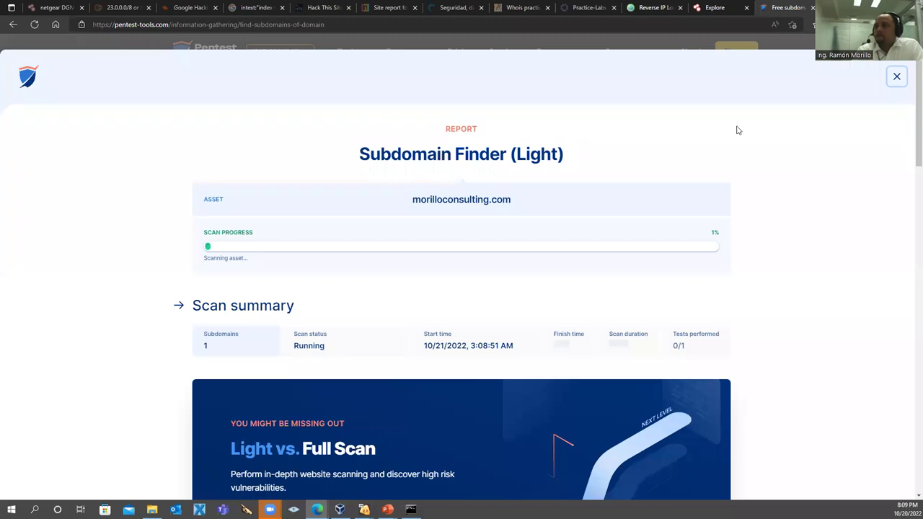
Step: Check the Subdomain Finder scan progress and the Sublist3r output in the Kali virtual machine, and restore that window to its smaller size
key(super+Down)
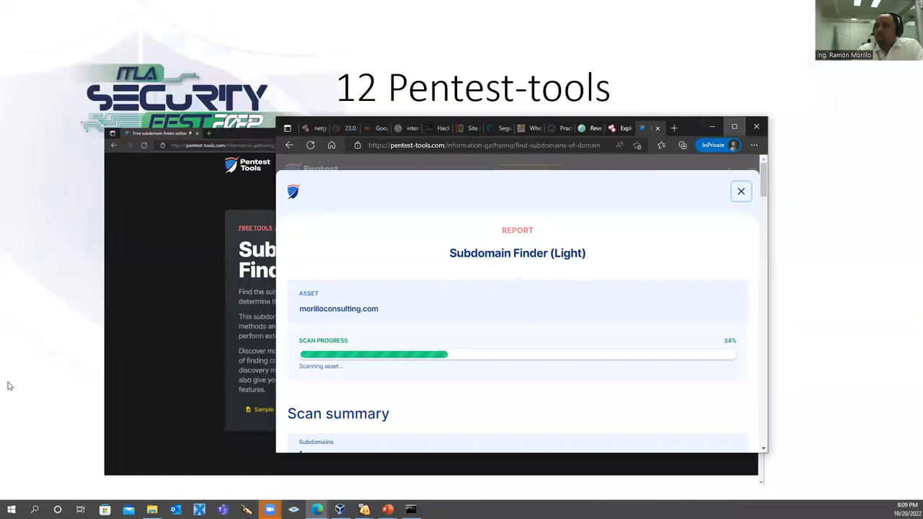
key(super+Up)
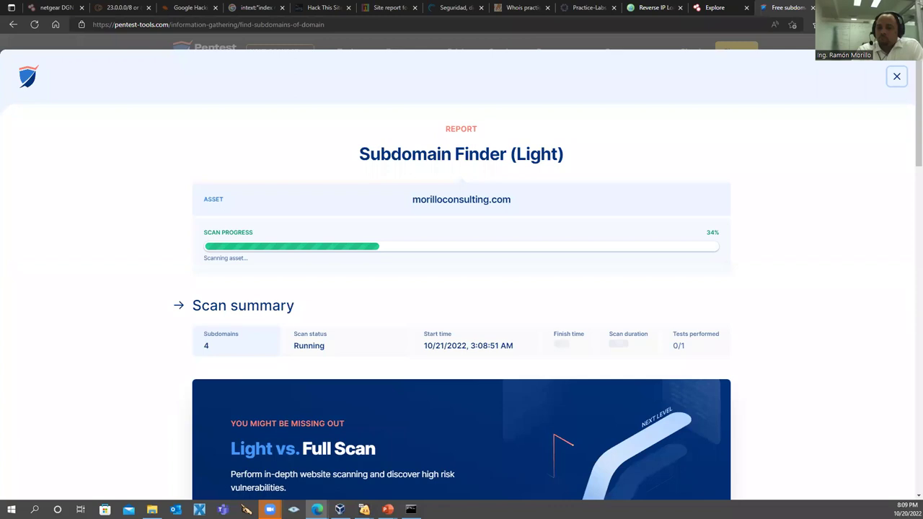
key(alt+Tab)
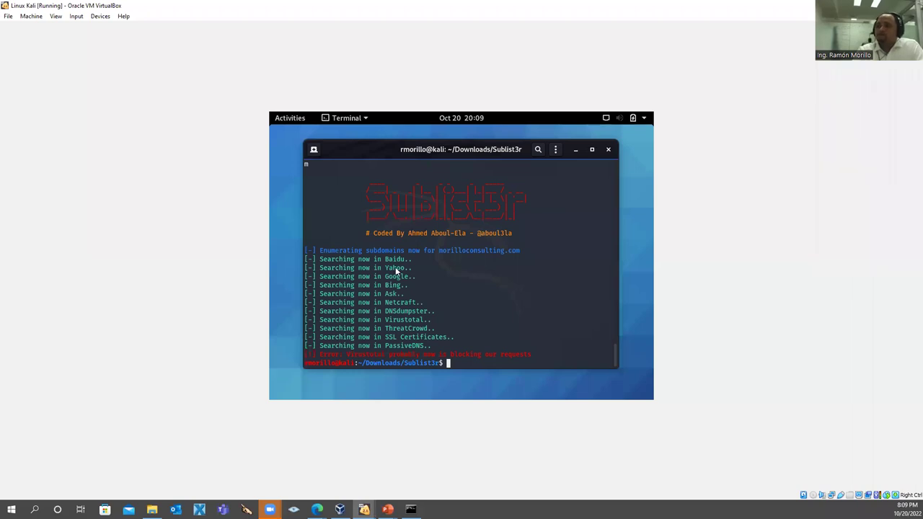
key(super+Down)
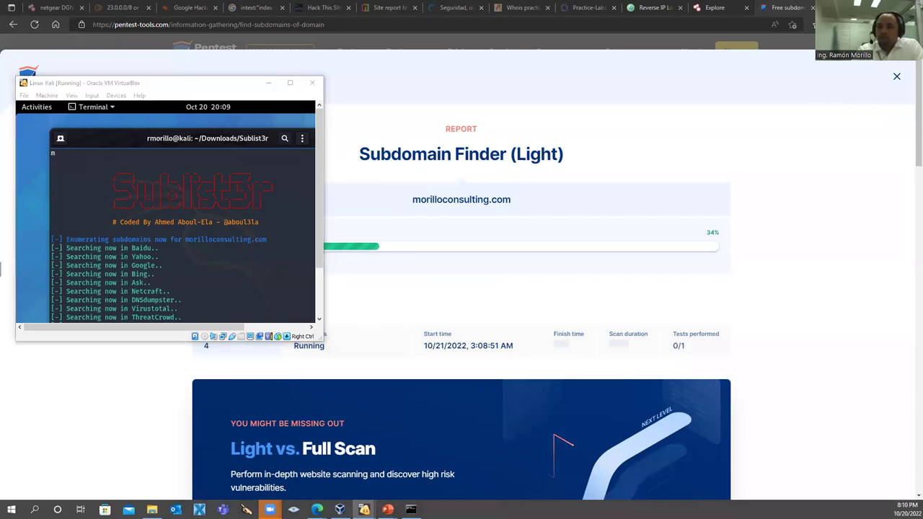
Step: Return to the presentation and advance it to the 13 Censys slide
key(alt+Tab)
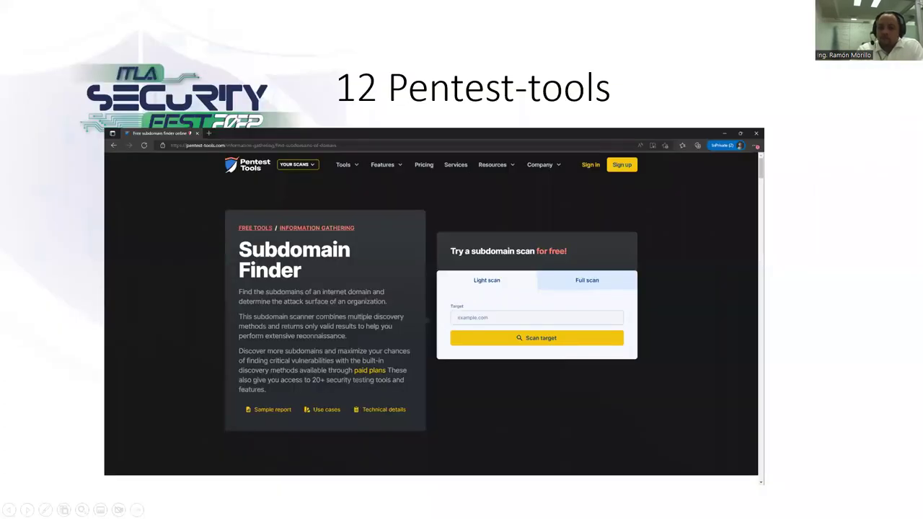
key(Right)
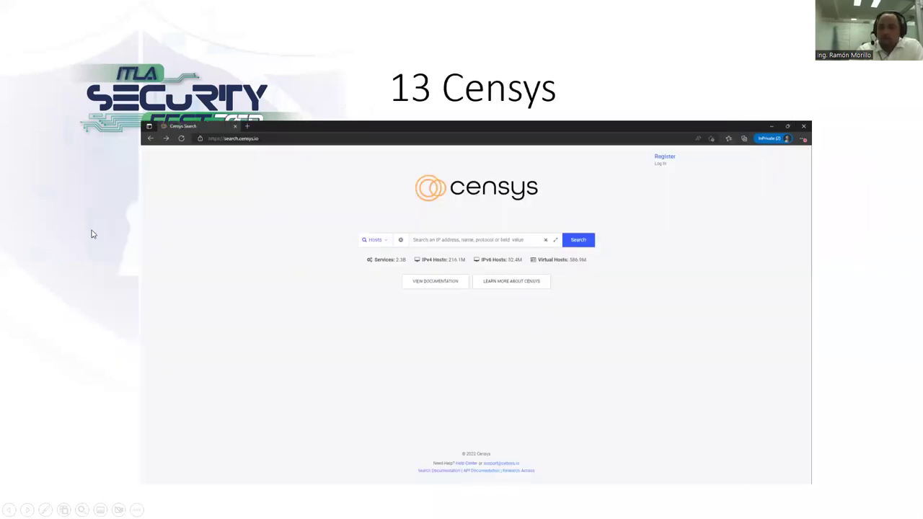
key(Right)
key(Left)
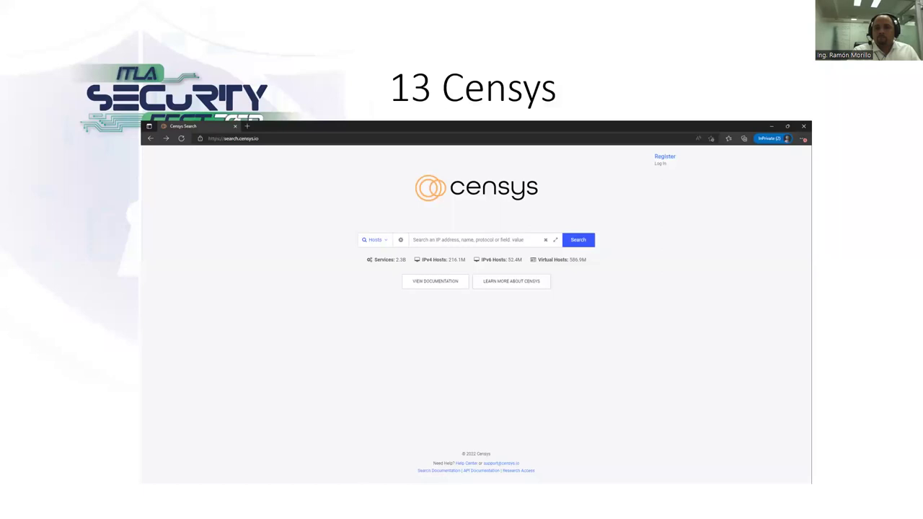
Step: Switch from the presentation to the browser and open a blank tab
key(alt+Tab)
key(ctrl+t)
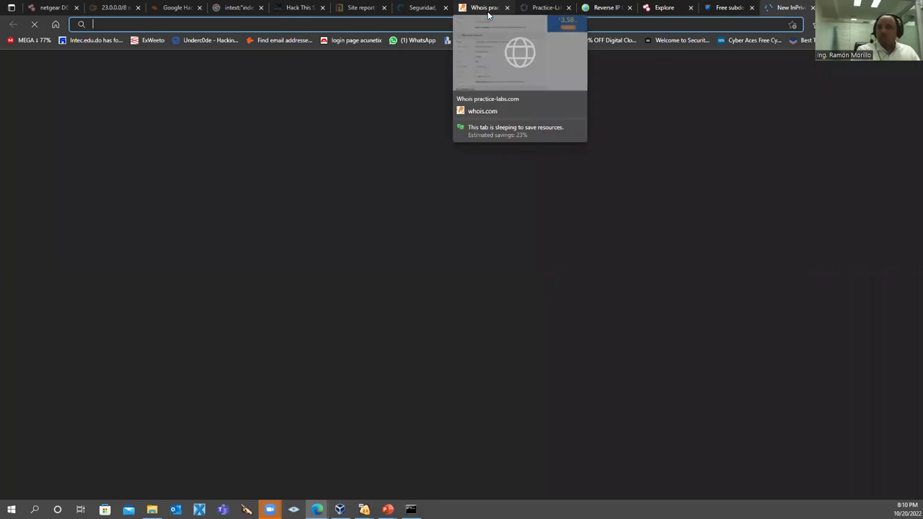
text(cen)
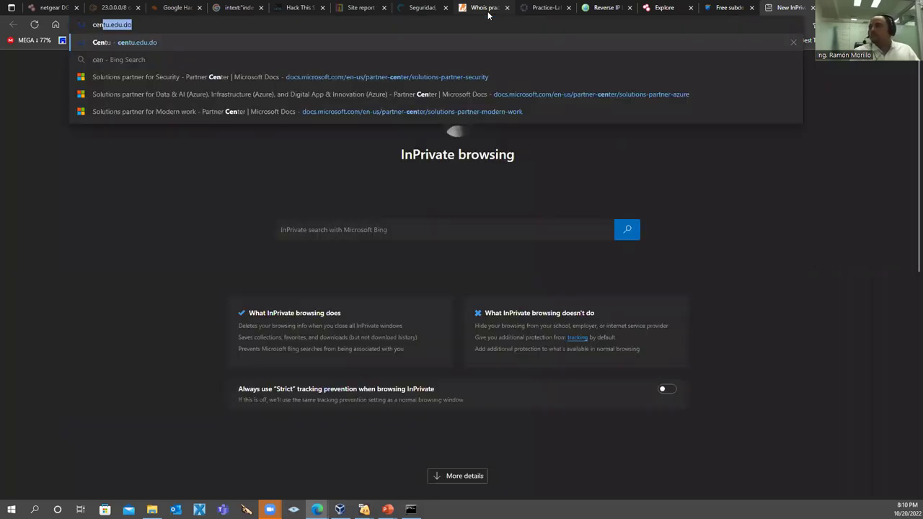
key(BackSpace)
key(BackSpace)
key(BackSpace)
key(BackSpace)
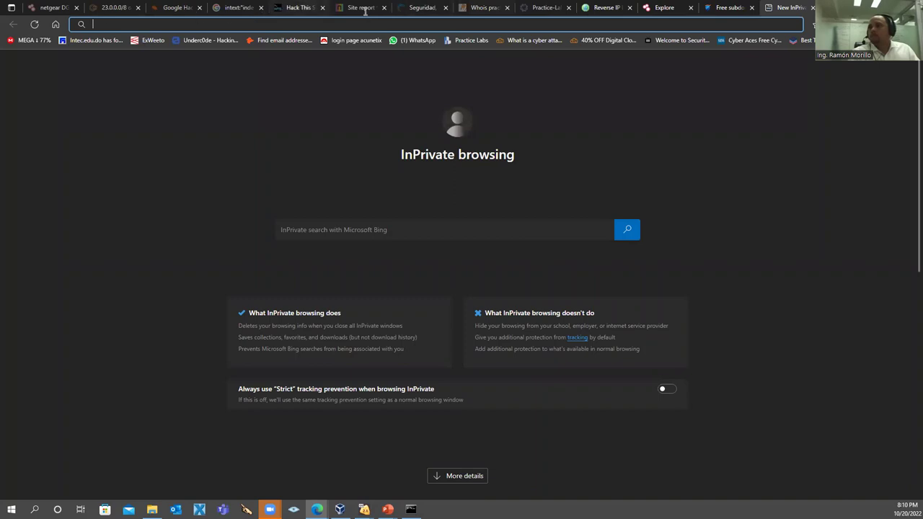
click(108, 8)
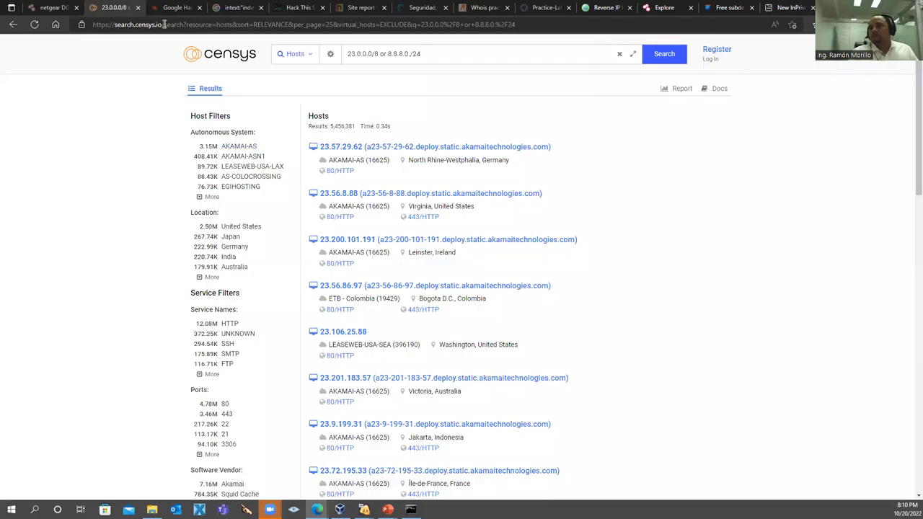
drag(165, 25, 46, 26)
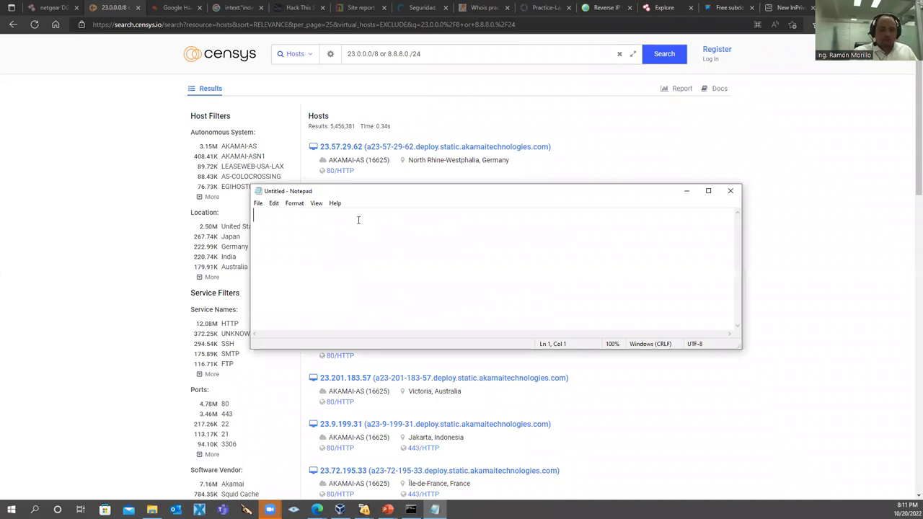
text(https://search.censys.io/)
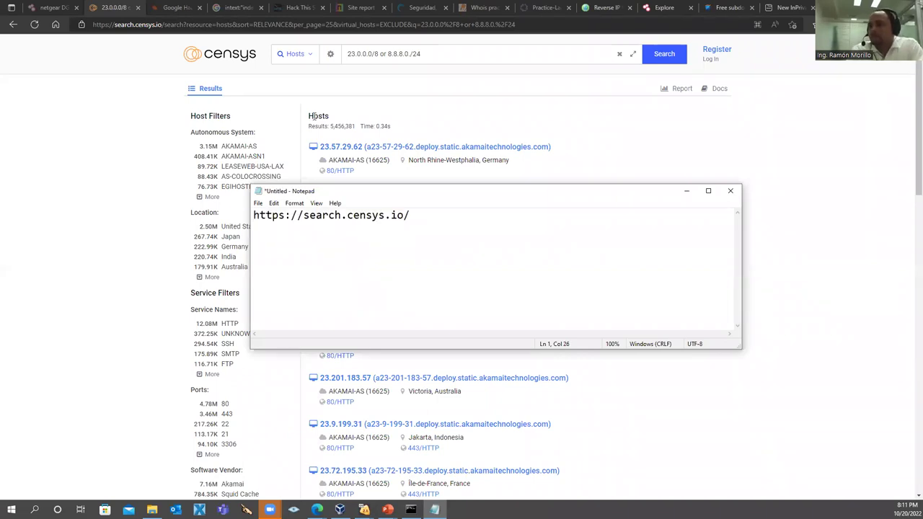
Step: Examine the Censys dataset choices and the results for 23.0.0.0/8 or 8.8.8.0./24, including the details of host 23.226.179.91
click(317, 109)
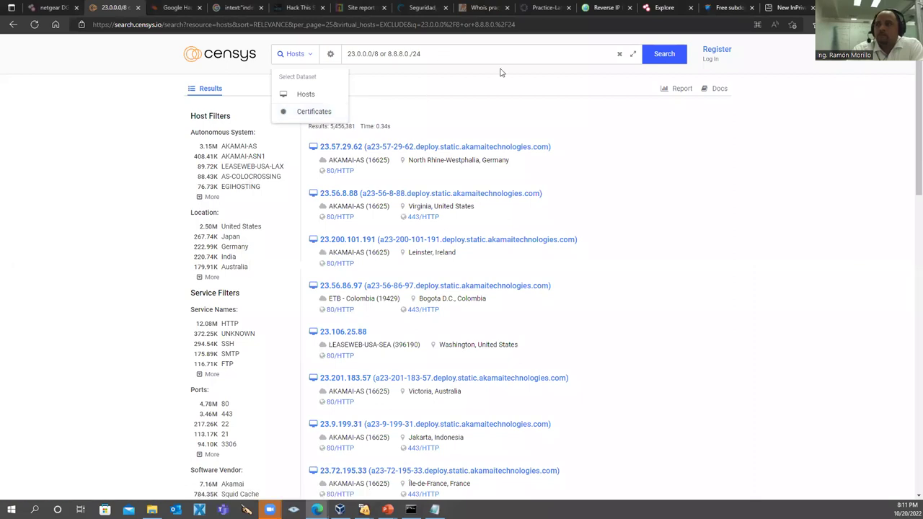
drag(461, 55, 336, 58)
scroll(280, 217, down, 5)
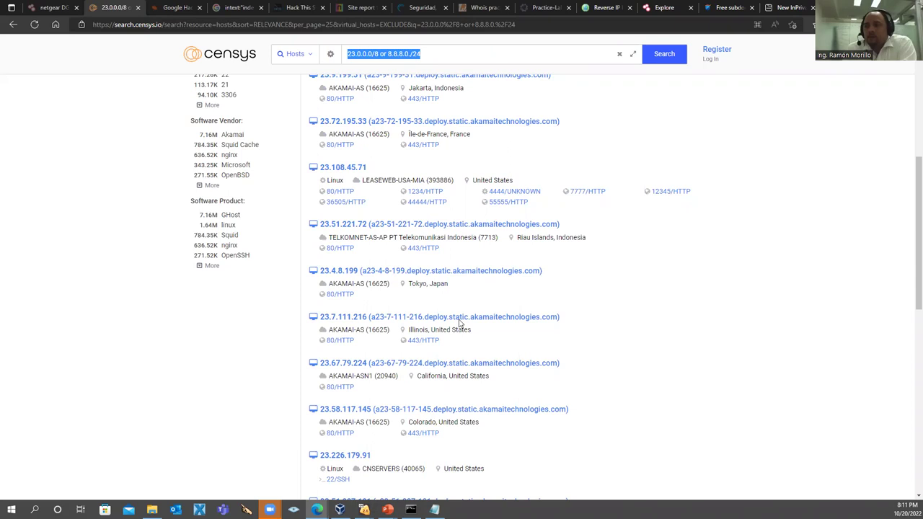
scroll(460, 323, down, 2)
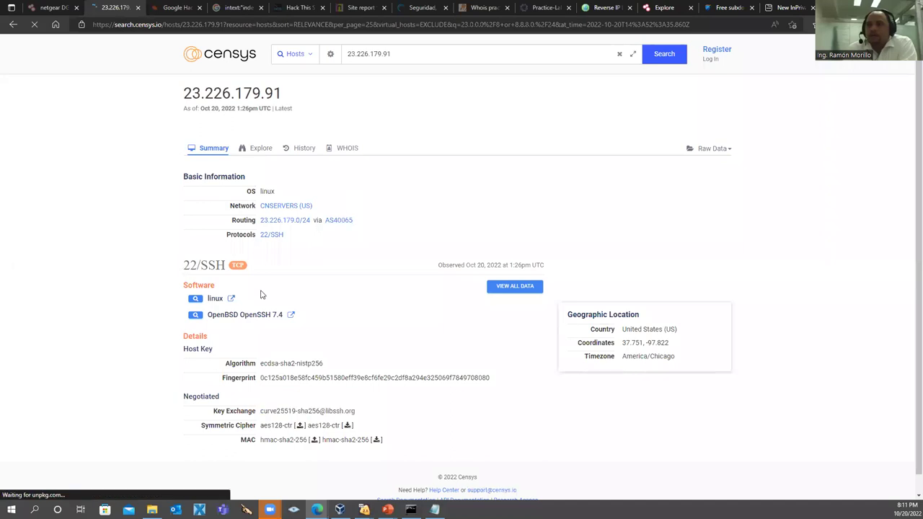
scroll(262, 294, down, 1)
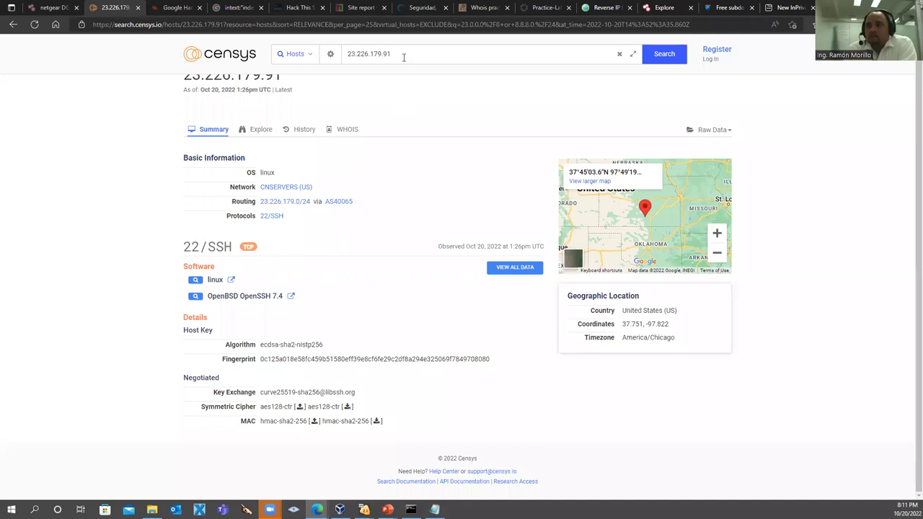
Step: Go back to the Censys results list and examine the remaining hosts with their domain names, locations and ports
click(13, 23)
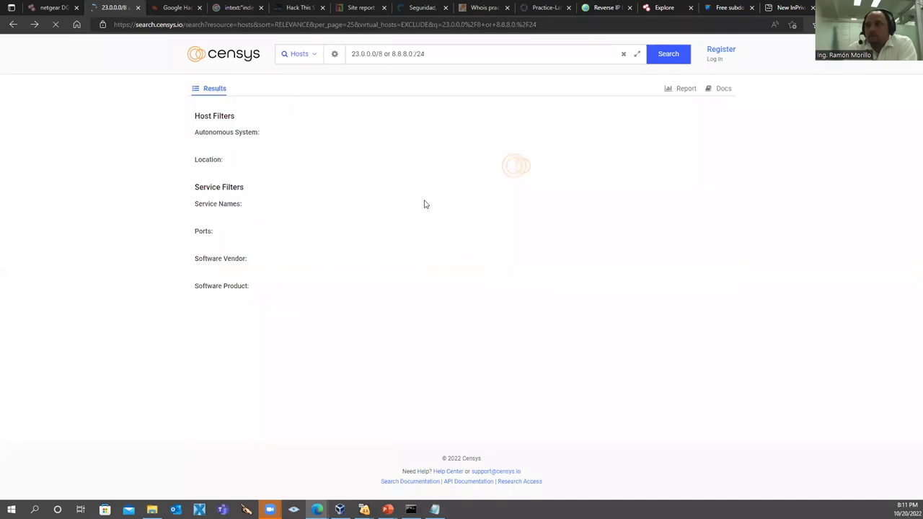
scroll(447, 260, down, 4)
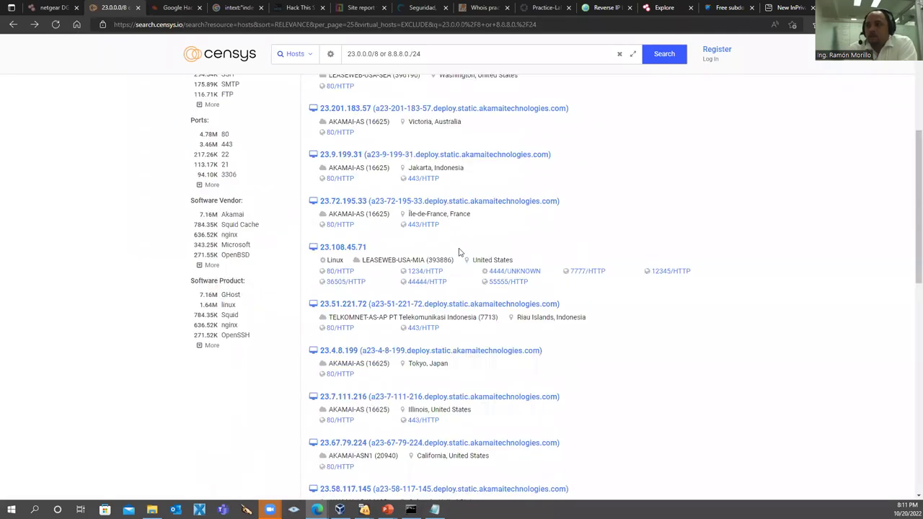
scroll(447, 274, down, 5)
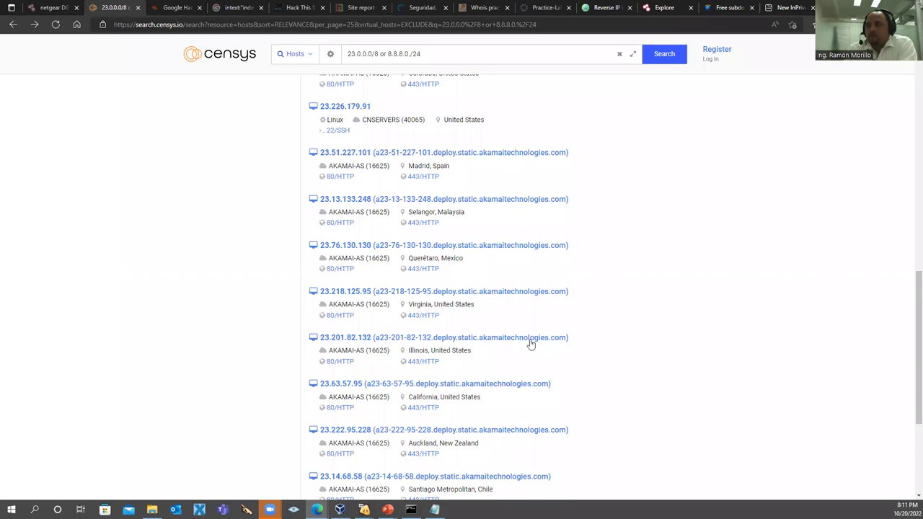
scroll(496, 346, down, 2)
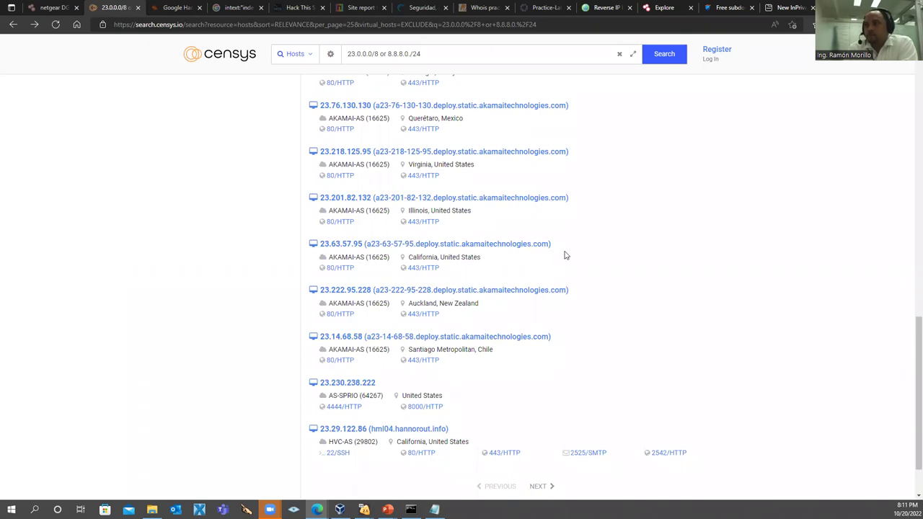
drag(465, 245, 551, 245)
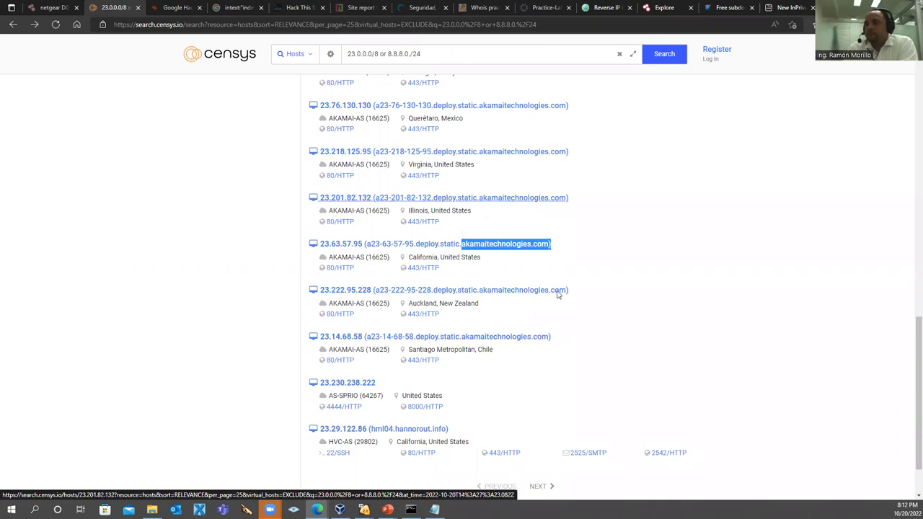
scroll(786, 8, up, 5)
Step: Return to the blank browser tab, shrink the browser window, and check the Sublist3r output in the maximized Kali virtual machine
click(790, 7)
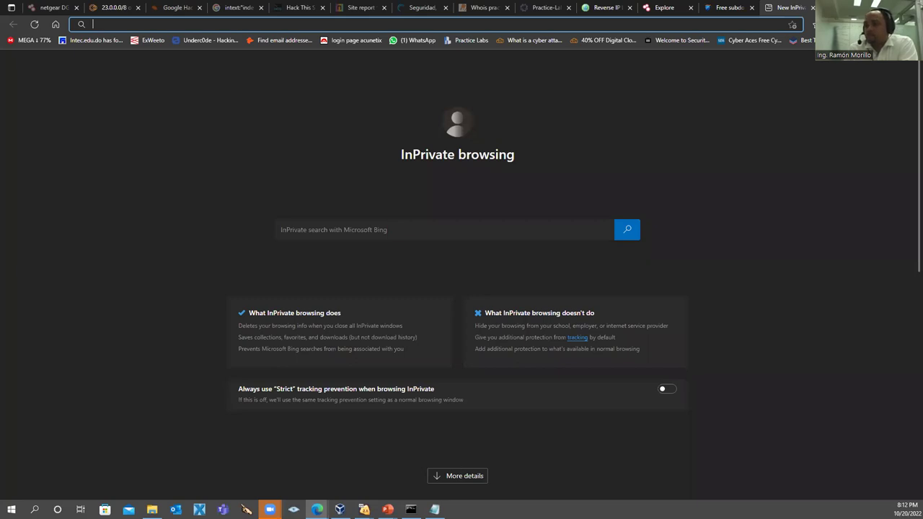
key(super+Down)
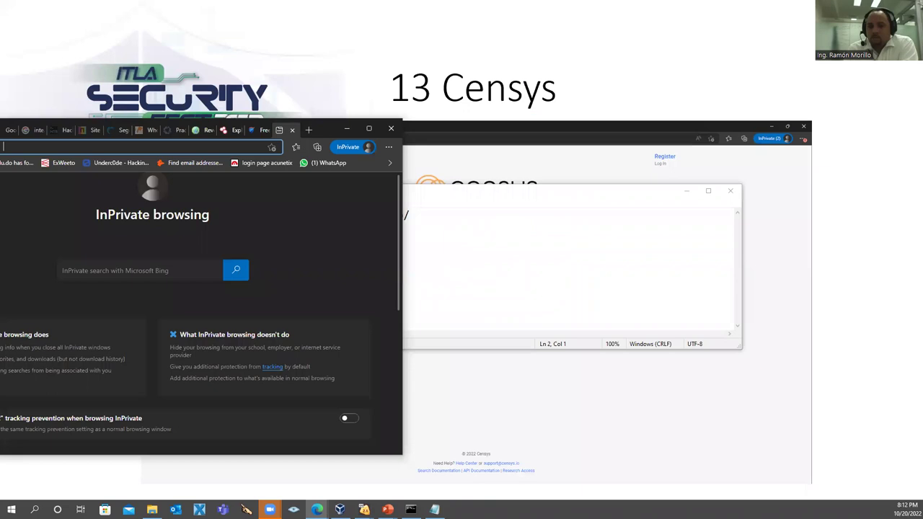
key(alt+Tab)
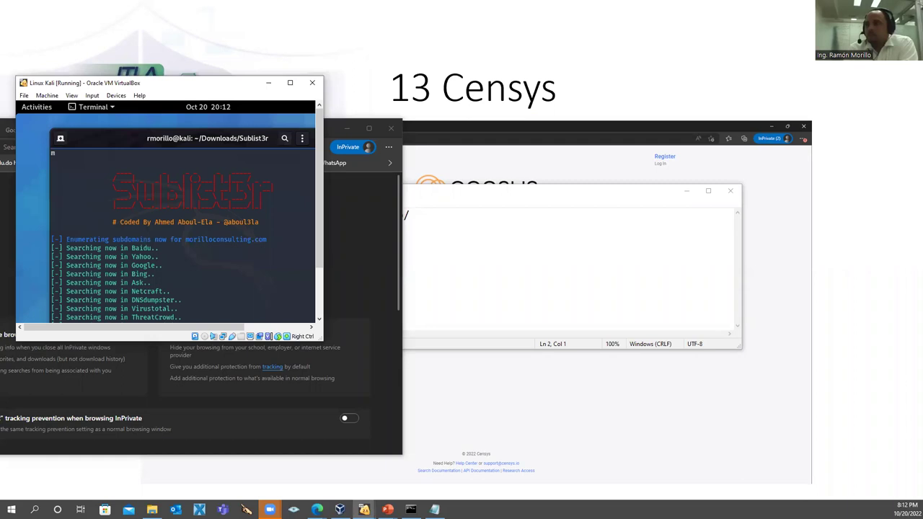
double_click(230, 85)
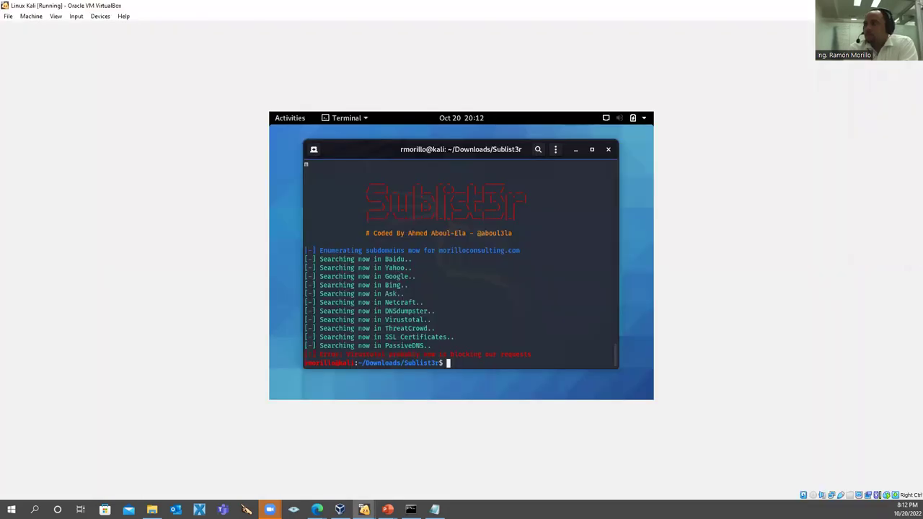
Step: Open the Subdomain Finder report for morilloconsulting.com in the maximized browser and examine its scan summary and subdomain findings
key(alt+Tab)
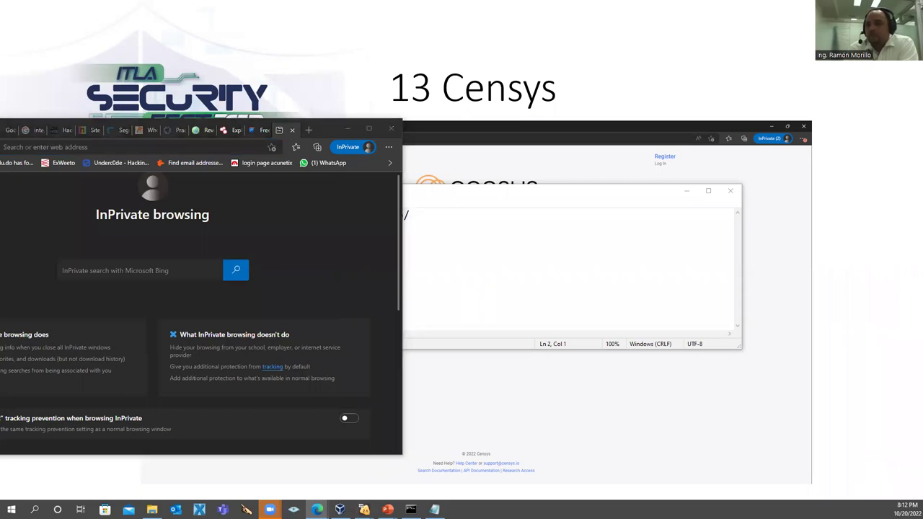
click(265, 131)
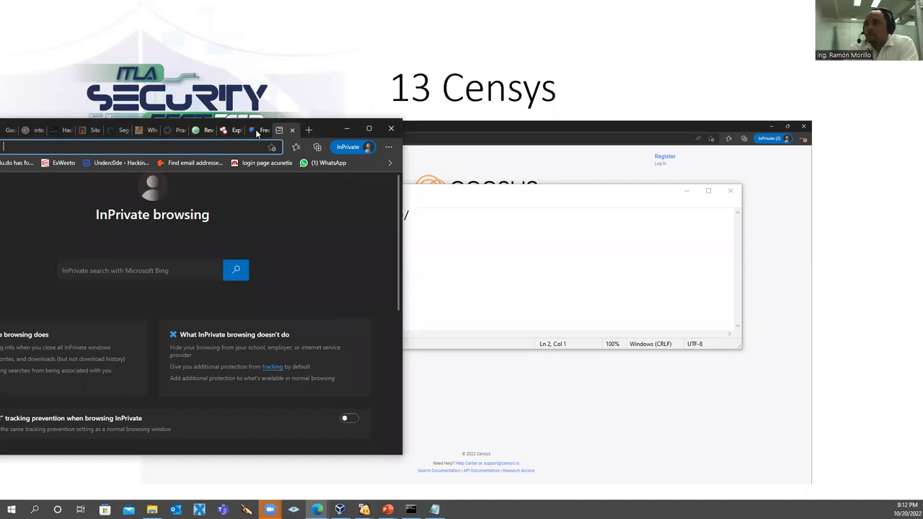
click(259, 131)
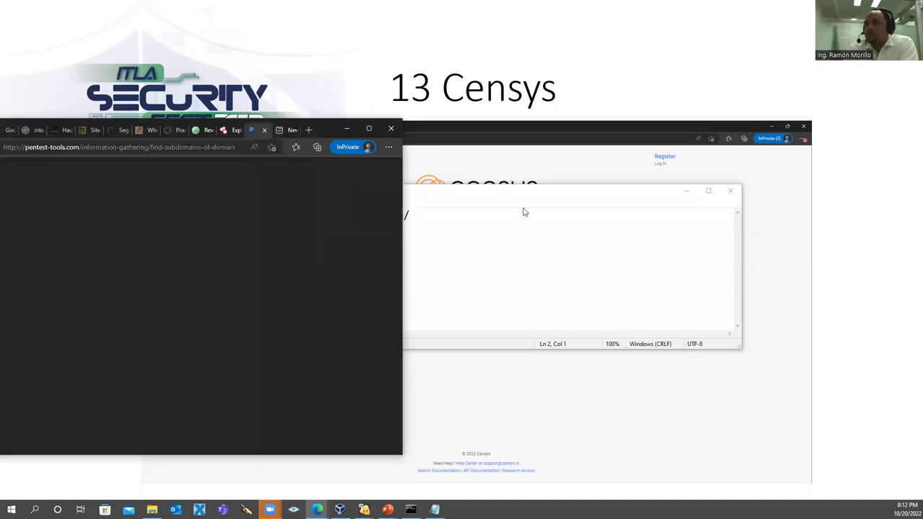
key(super+Up)
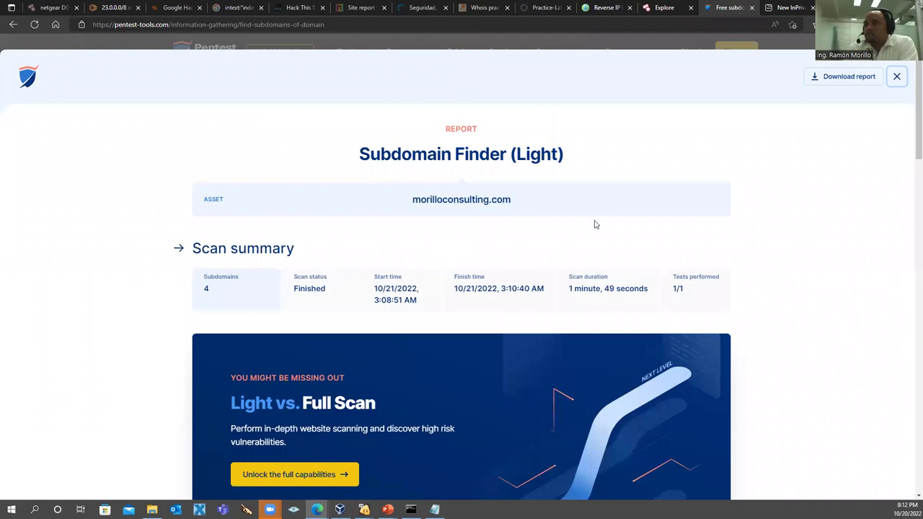
scroll(517, 259, down, 2)
scroll(515, 289, down, 4)
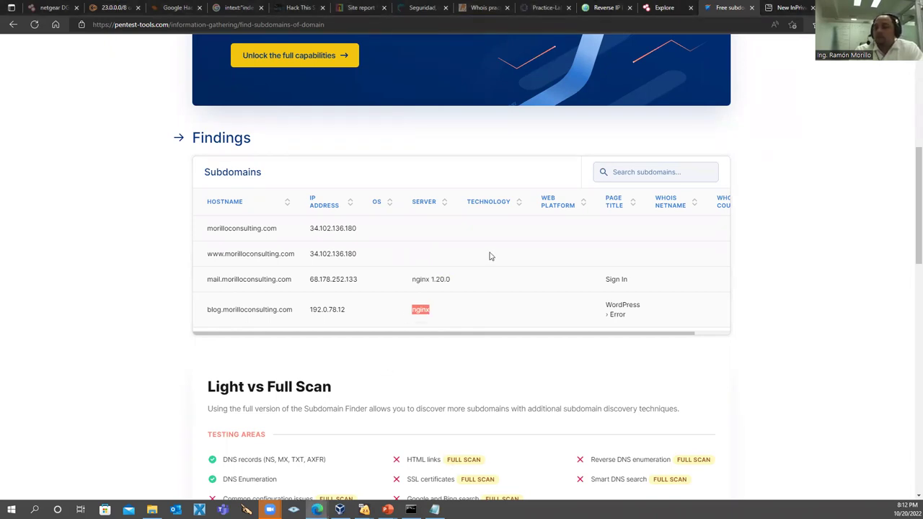
scroll(282, 321, up, 1)
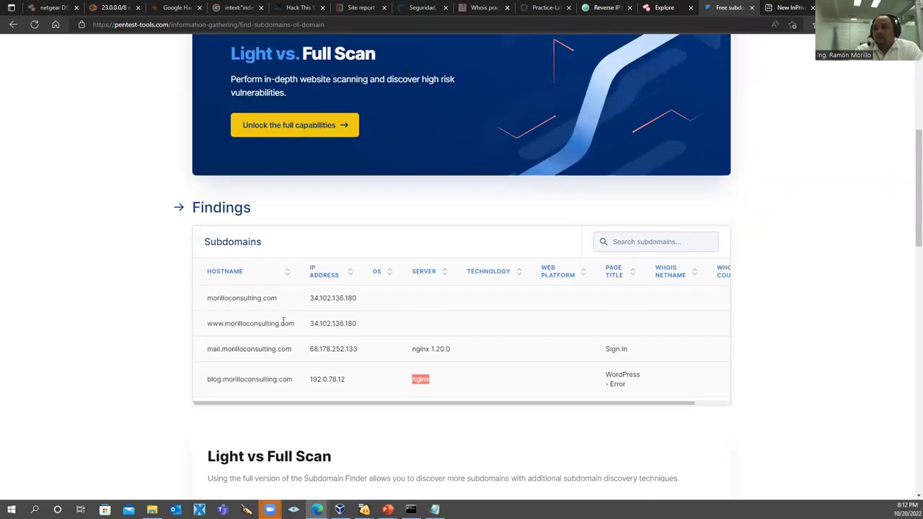
scroll(276, 322, up, 1)
scroll(276, 321, up, 1)
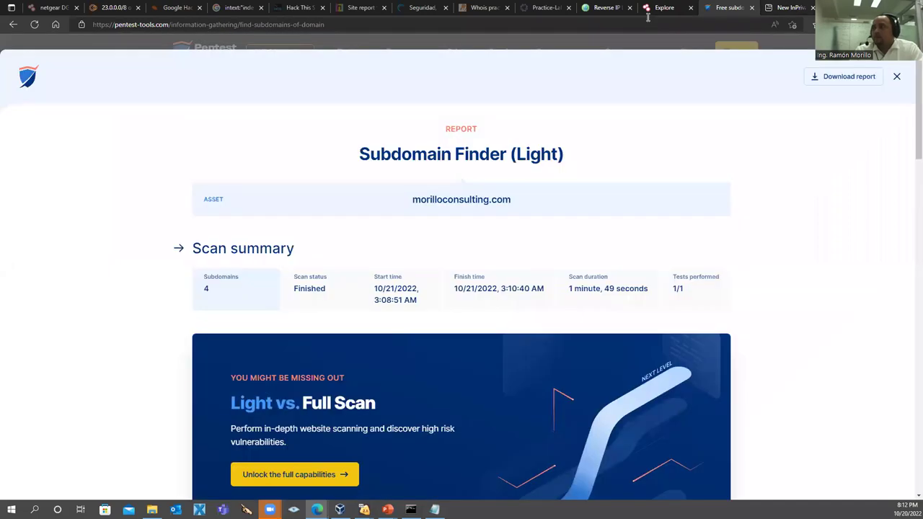
click(788, 9)
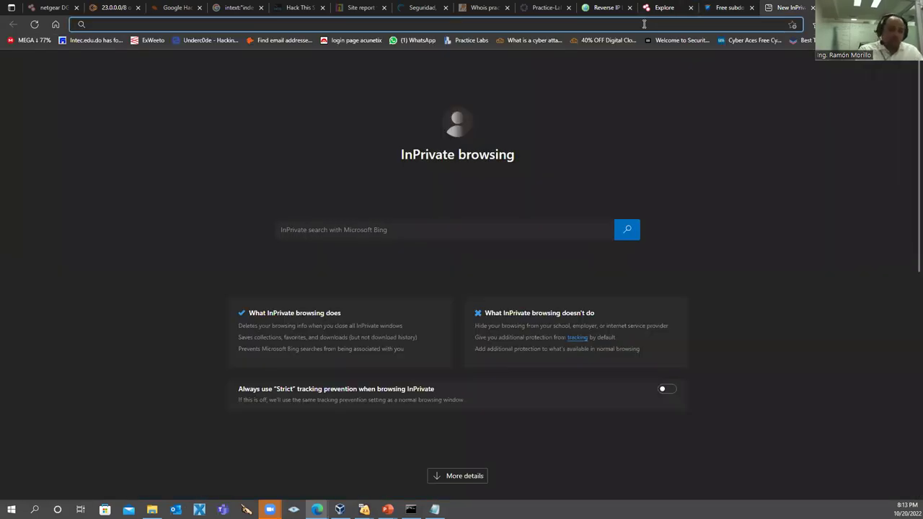
text(edmobiletv.com)
key(Return)
text(robt)
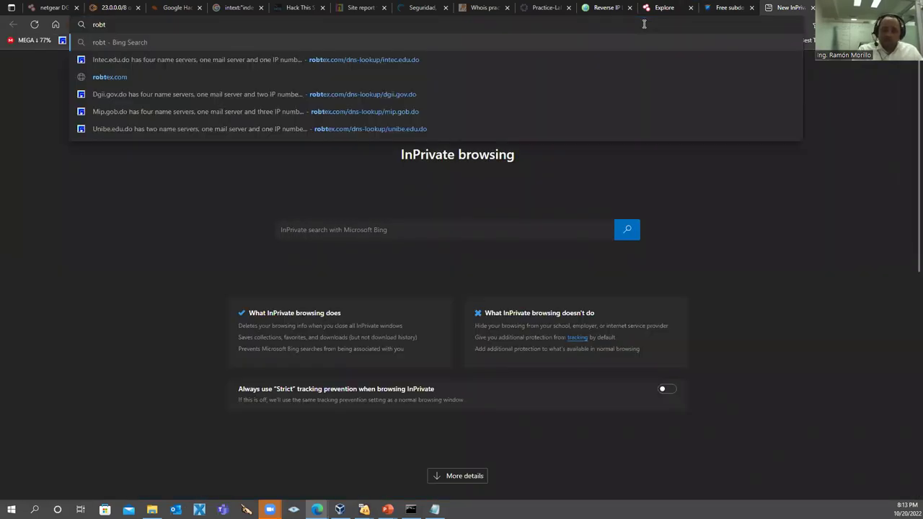
key(Down)
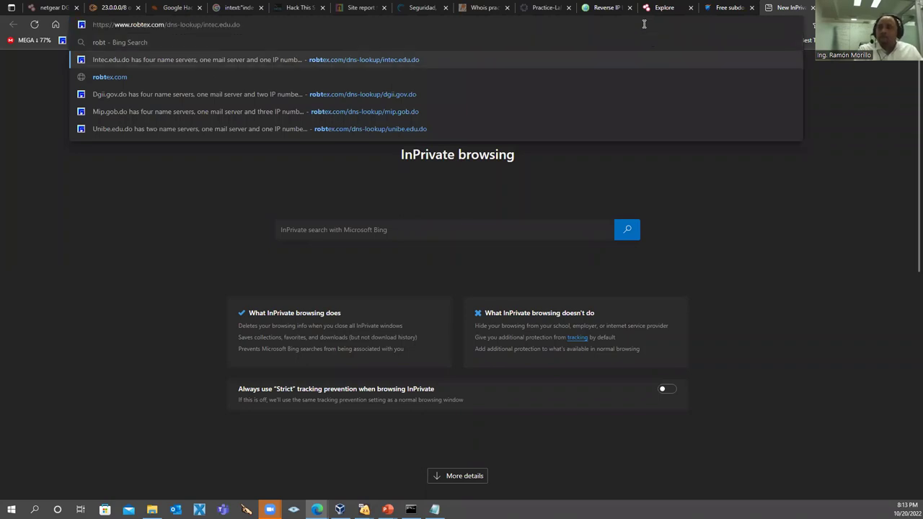
key(BackSpace)
key(BackSpace)
key(BackSpace)
key(BackSpace)
key(BackSpace)
key(BackSpace)
key(BackSpace)
key(BackSpace)
key(BackSpace)
key(BackSpace)
key(BackSpace)
key(BackSpace)
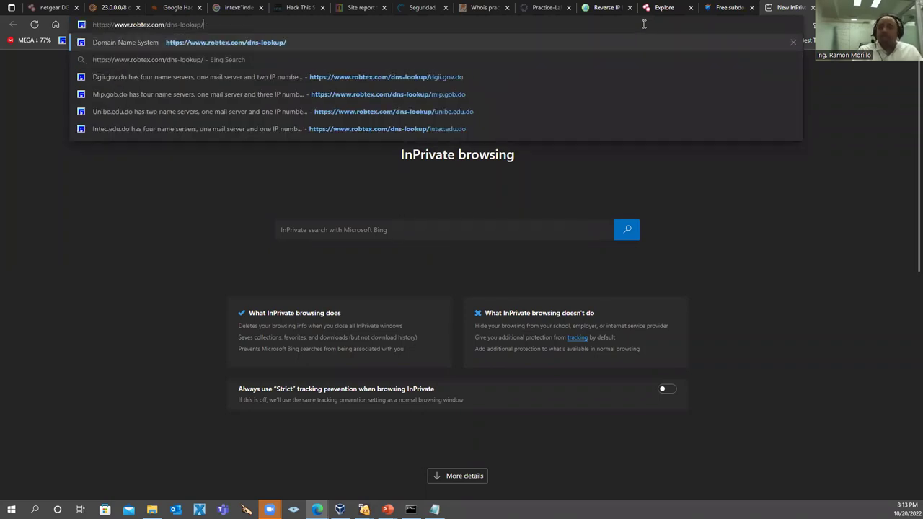
key(Return)
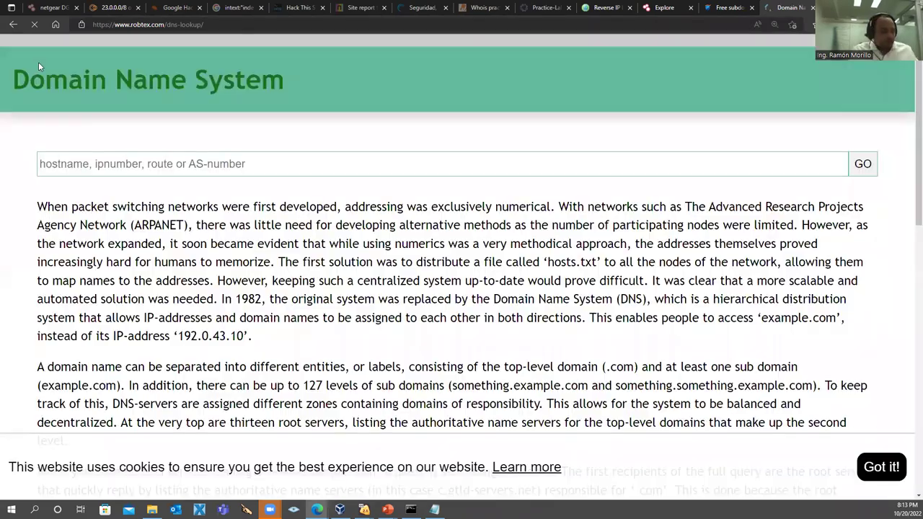
Step: Copy the Robtex page address into the Notepad document, leaving a blank line below the Censys address
key(ctrl+l)
key(ctrl+c)
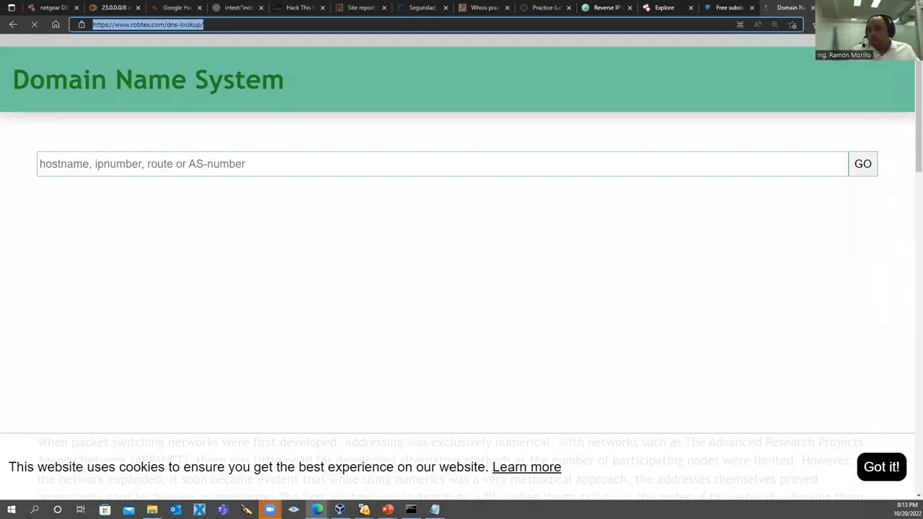
key(alt+Tab)
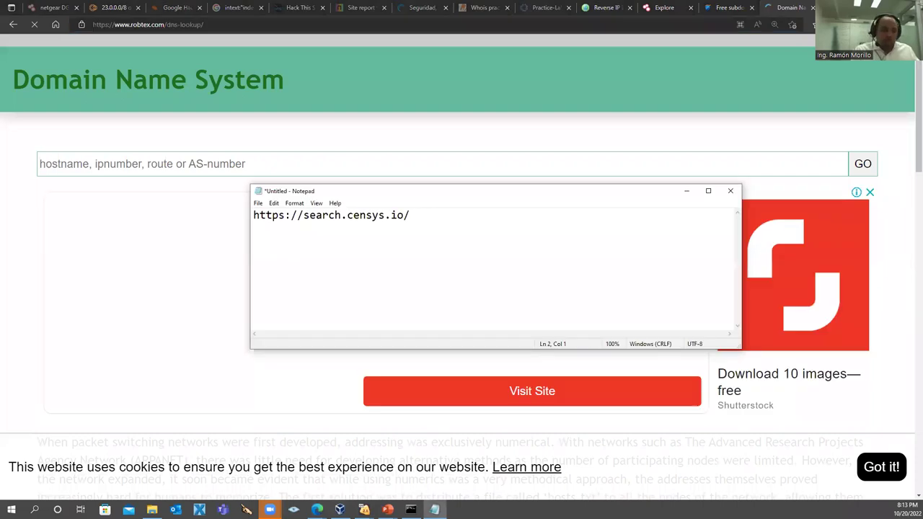
key(Return)
key(ctrl+v)
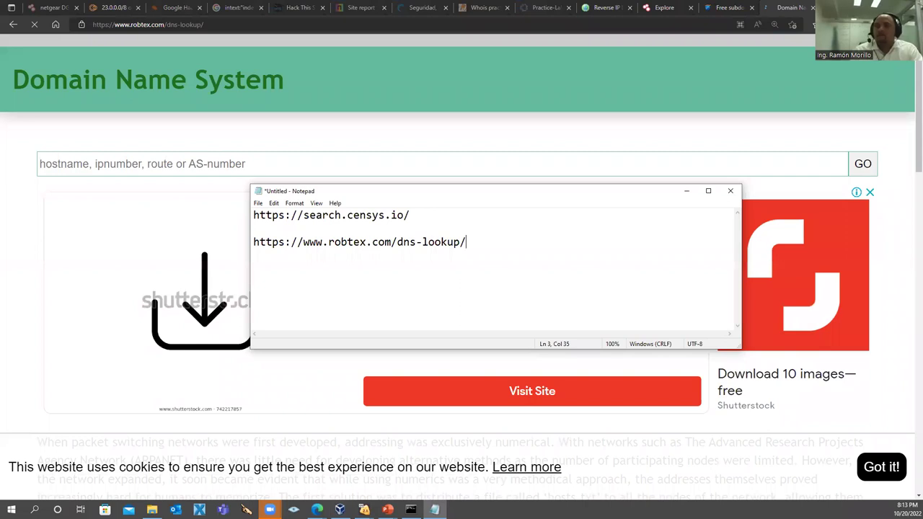
Step: Look up morilloconsulting.com with the Robtex DNS lookup
click(124, 163)
text(morillo)
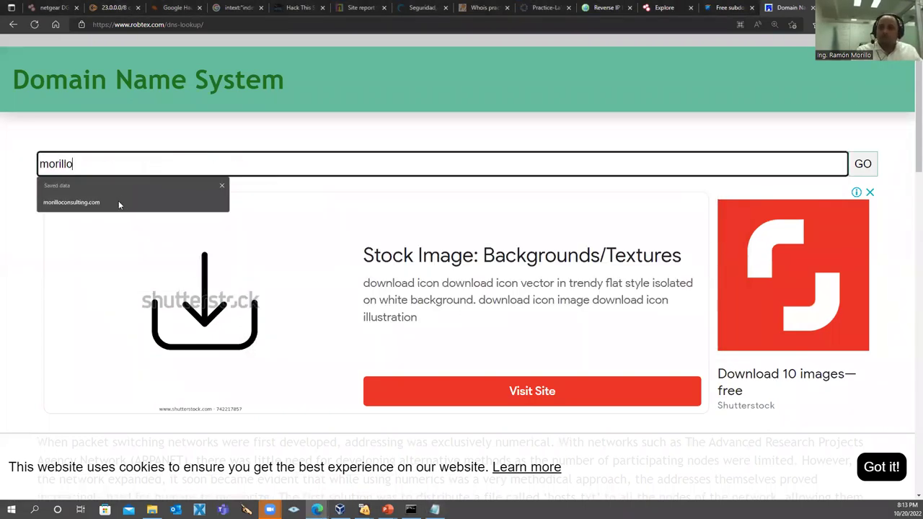
click(119, 204)
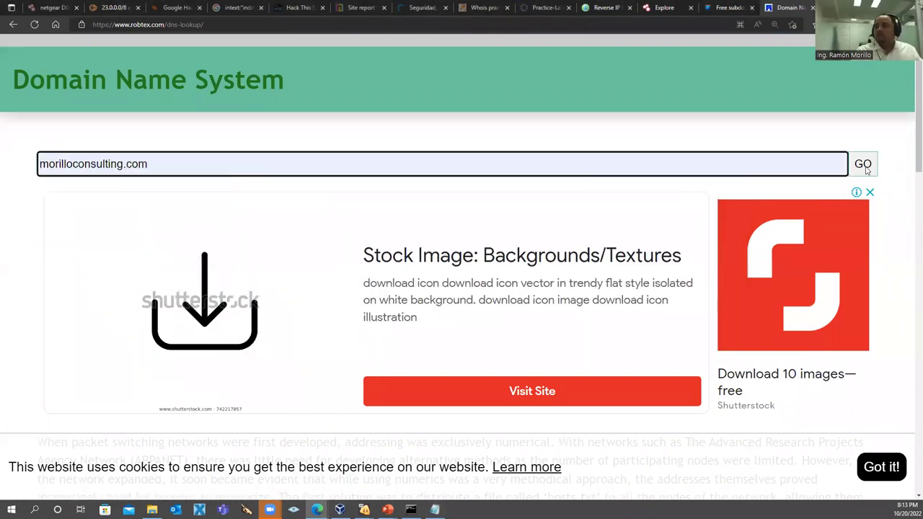
click(867, 168)
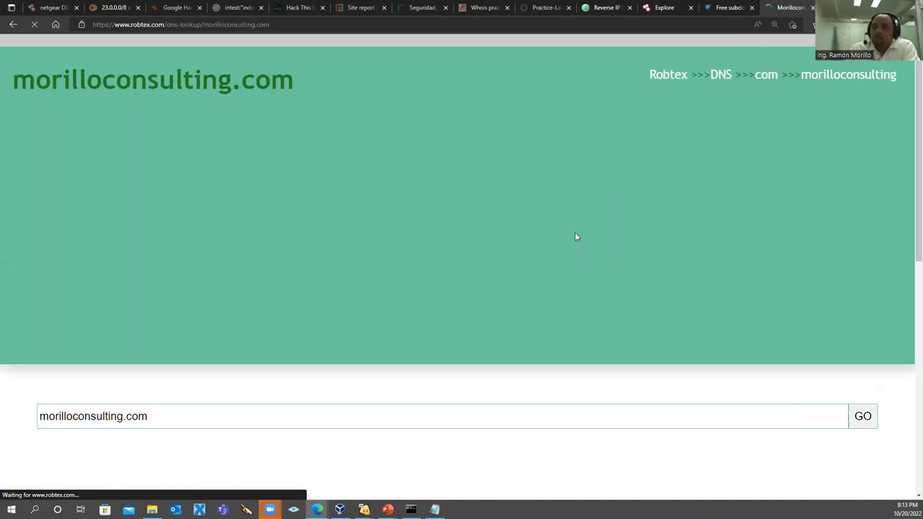
Step: Examine the Robtex analysis and the quick info on IP numbers, name servers and mail servers for morilloconsulting.com
scroll(575, 237, down, 5)
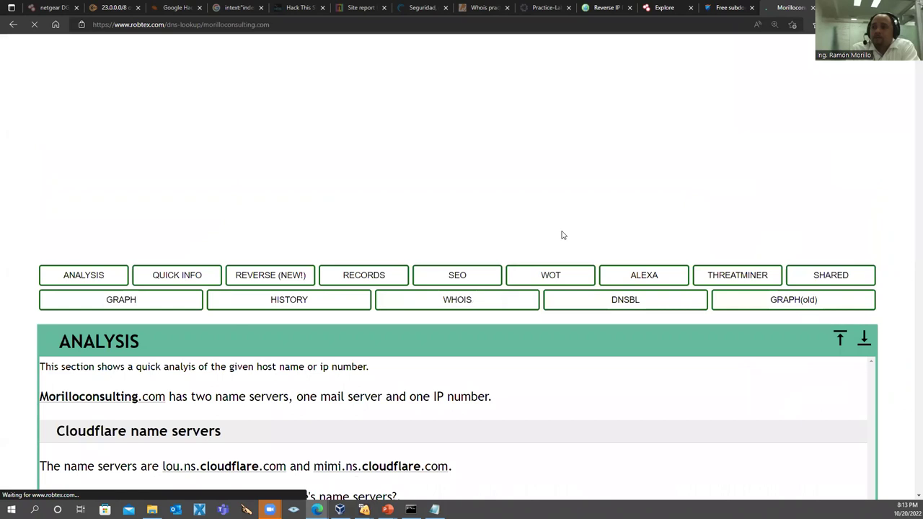
scroll(328, 233, down, 10)
drag(258, 211, 606, 181)
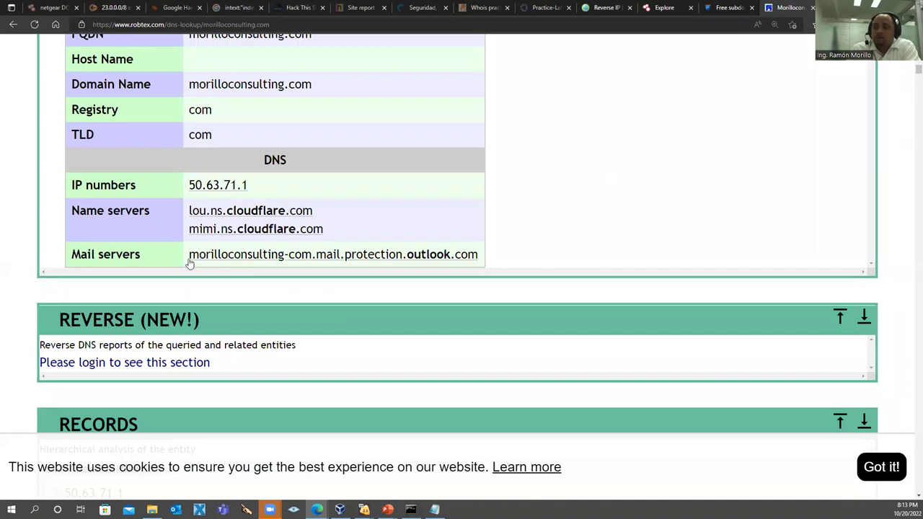
mouse_move(361, 260)
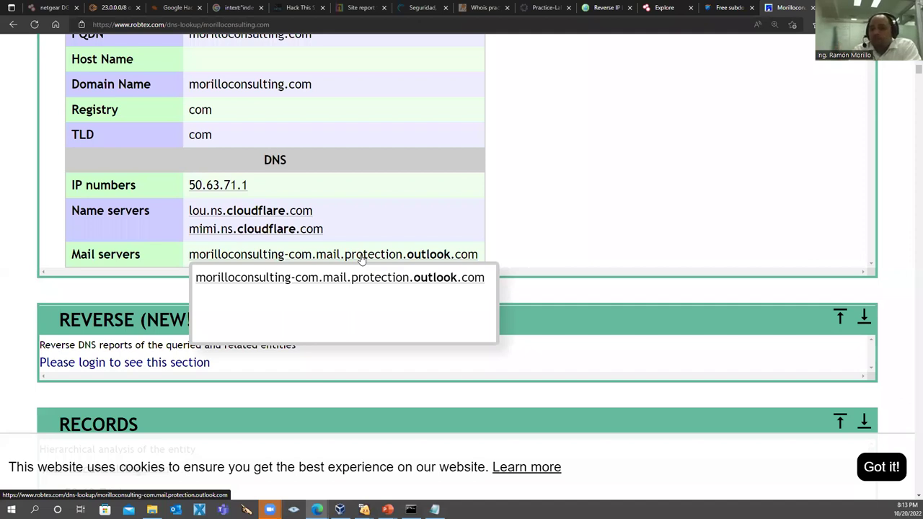
scroll(433, 242, down, 2)
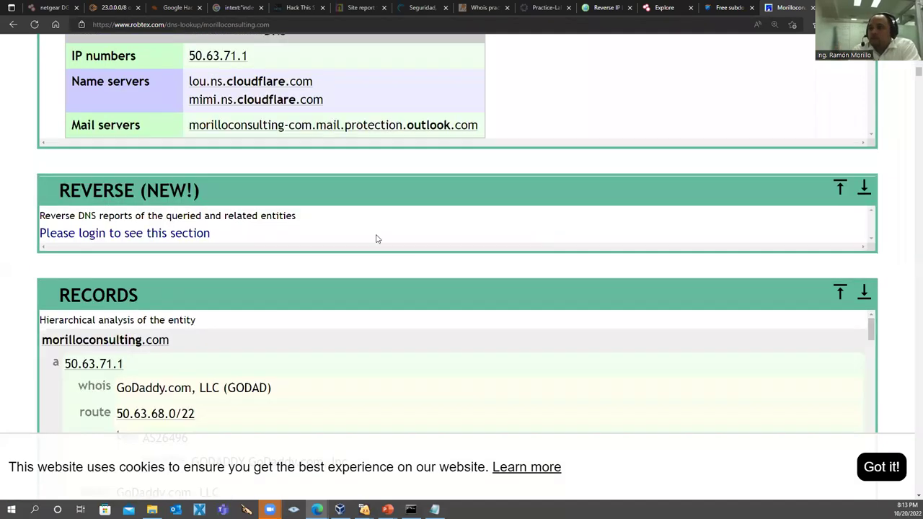
Step: Review the remaining Robtex sections for morilloconsulting.com, from Records and SEO through Shared, Graph and Whois
scroll(382, 244, down, 4)
scroll(513, 258, down, 5)
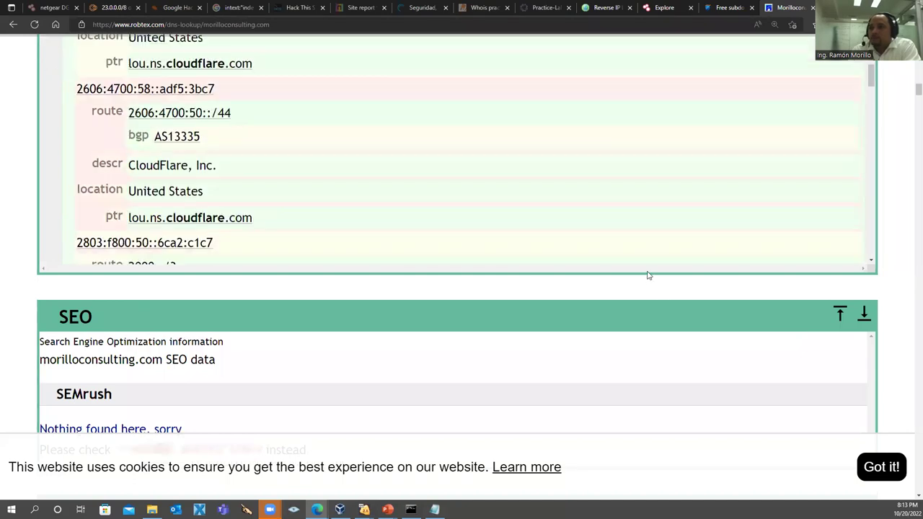
scroll(331, 231, down, 8)
scroll(238, 193, down, 4)
scroll(347, 189, up, 2)
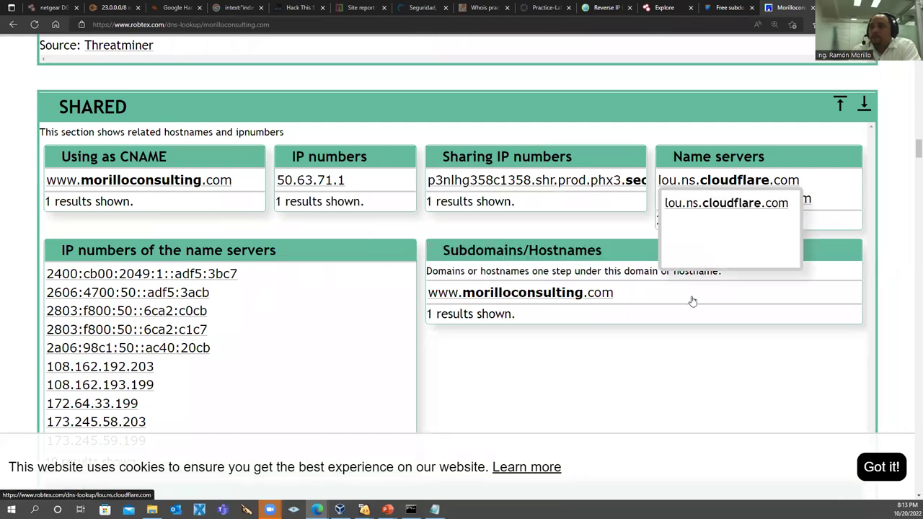
scroll(654, 257, down, 10)
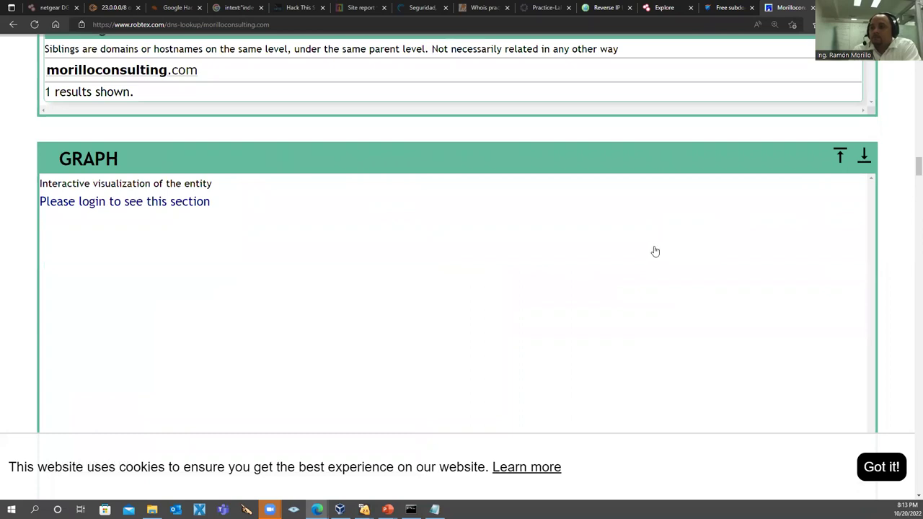
scroll(654, 246, down, 8)
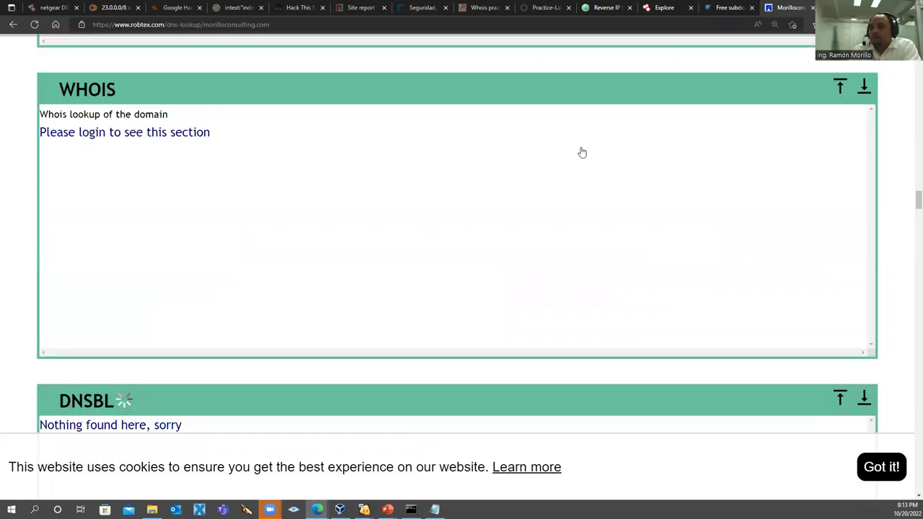
scroll(695, 37, down, 1)
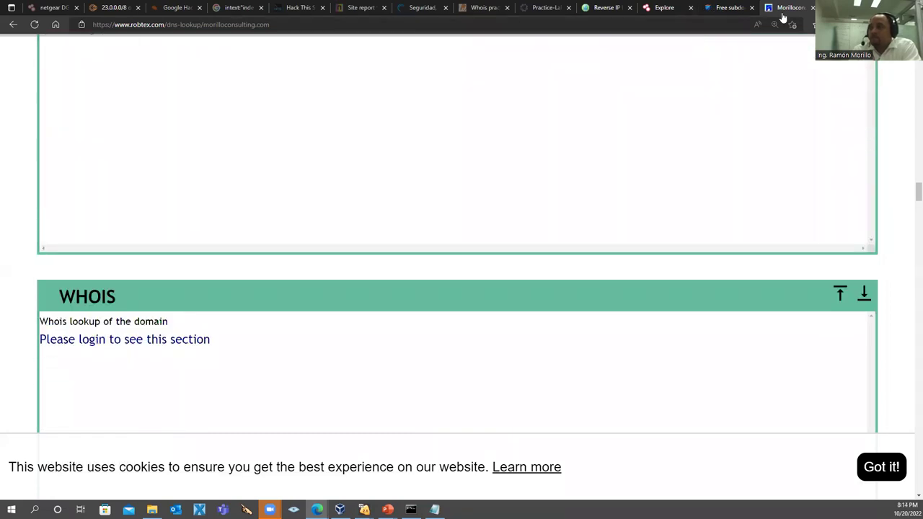
Step: Look over the Subdomain Finder findings and the Reverse IP Domain Check page, and return to the Shodan Explore page
click(714, 8)
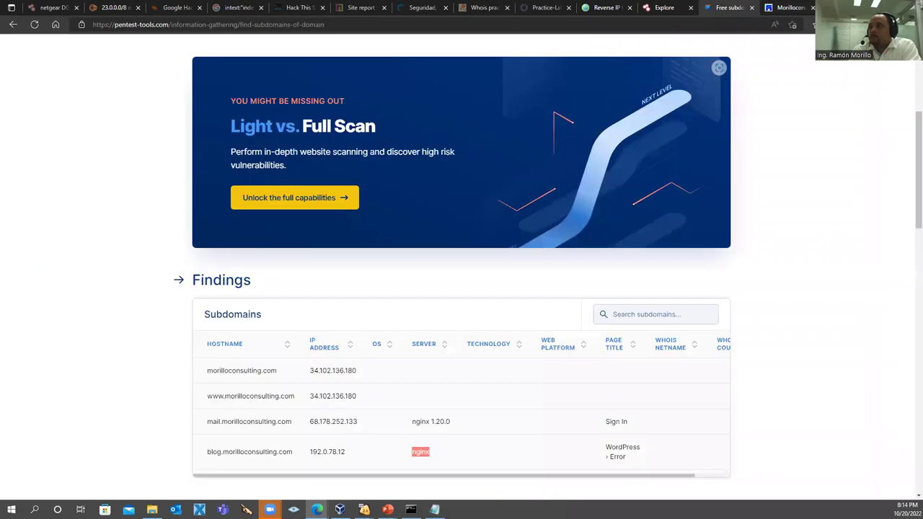
scroll(614, 86, down, 1)
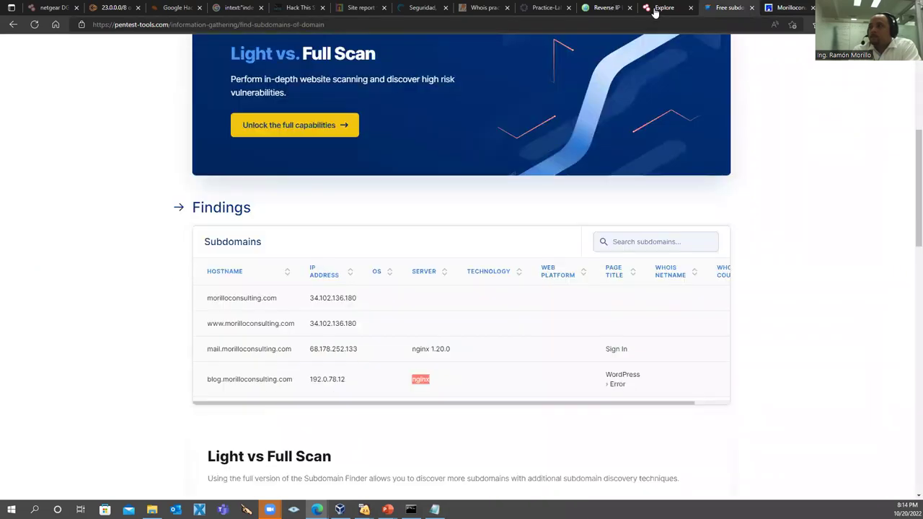
click(606, 8)
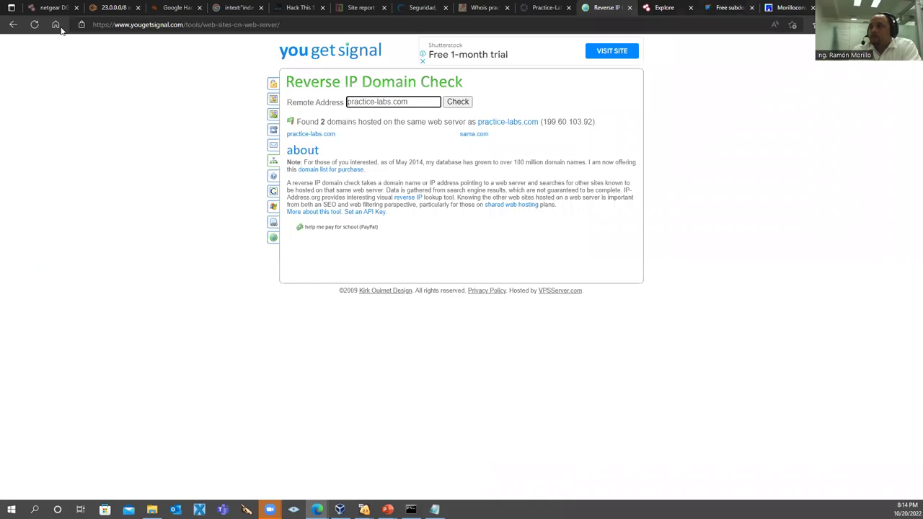
key(ctrl+Tab)
click(34, 26)
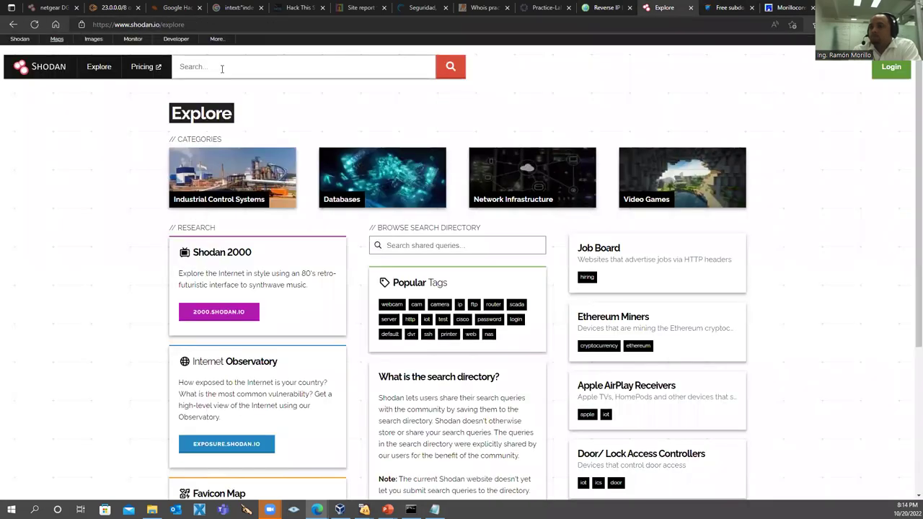
click(216, 22)
click(216, 22)
key(BackSpace)
key(BackSpace)
key(BackSpace)
key(BackSpace)
key(BackSpace)
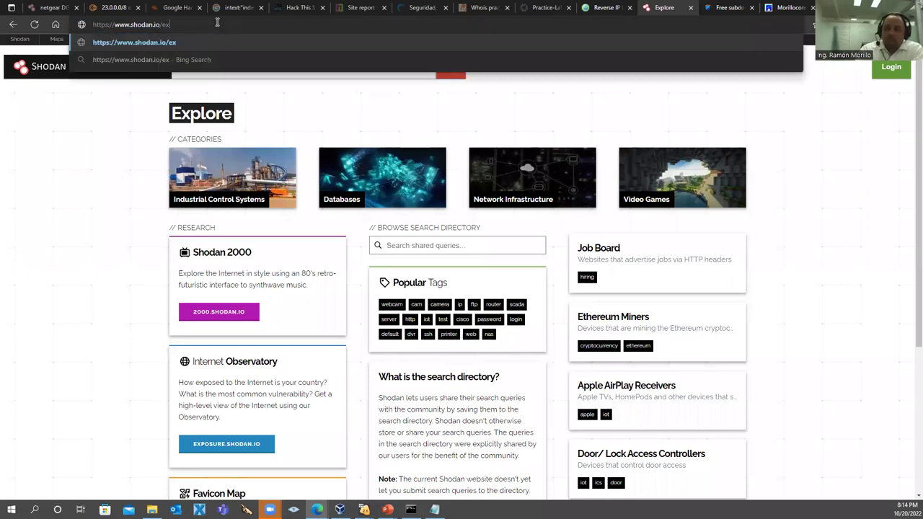
key(BackSpace)
key(BackSpace)
key(Return)
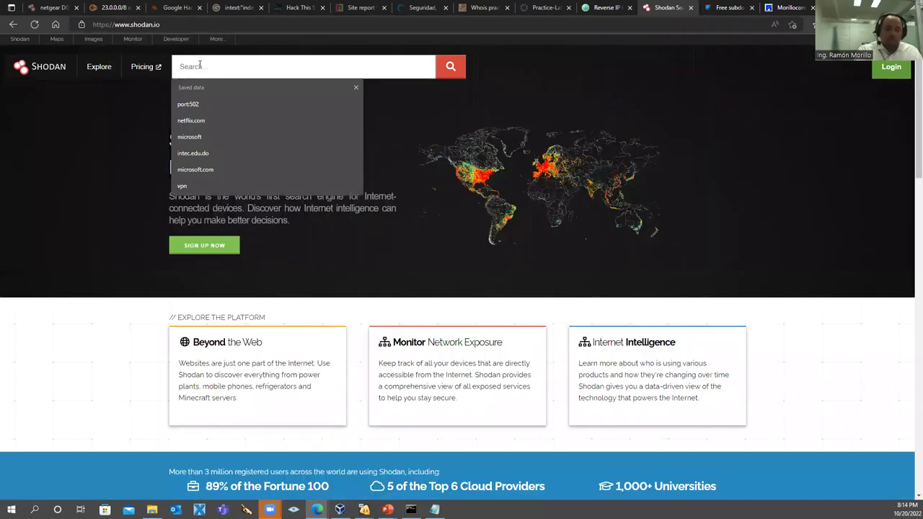
Step: Search Shodan for vpn
click(200, 65)
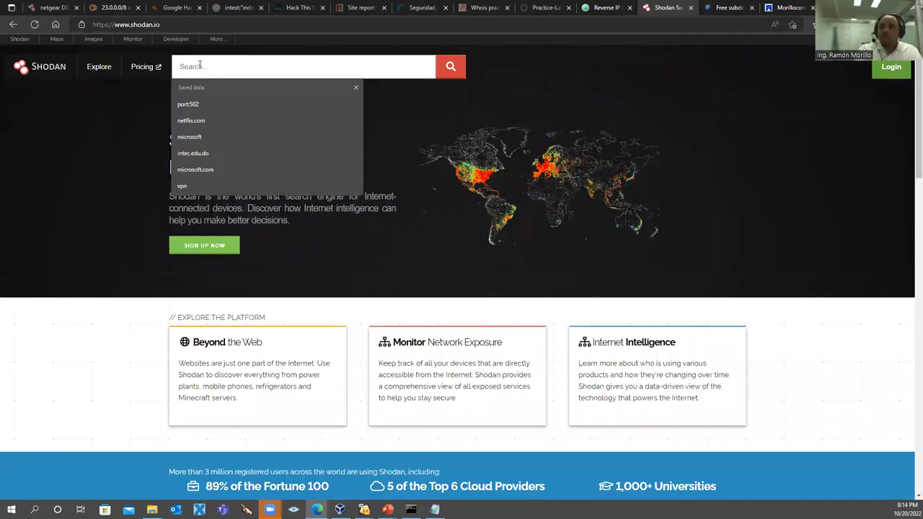
text(vp)
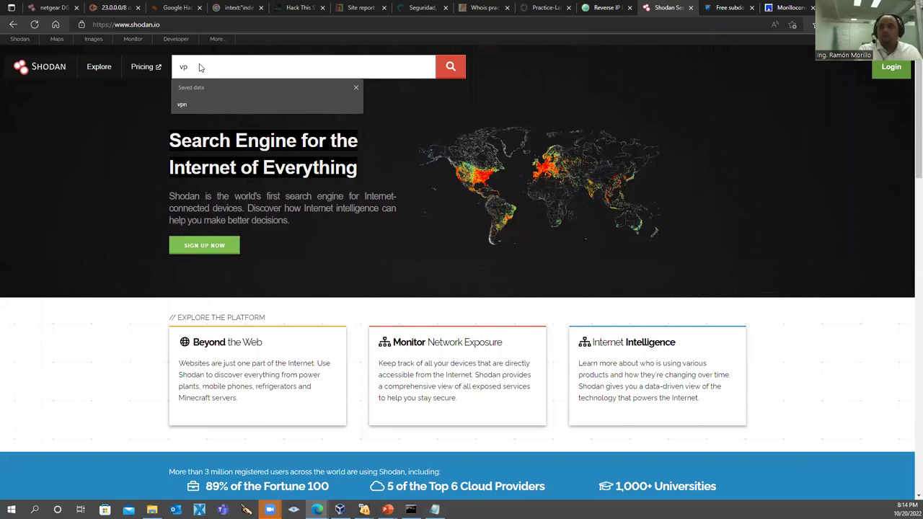
text(n)
key(Return)
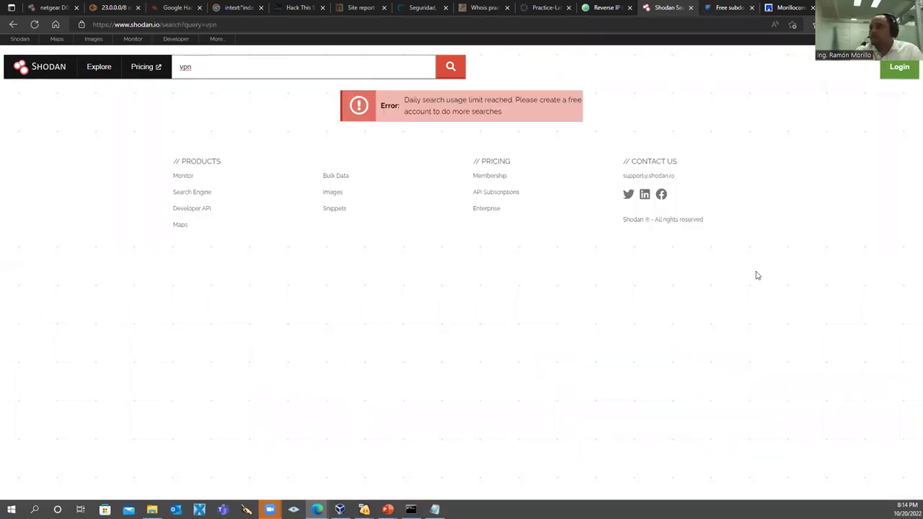
Step: Shrink the browser window, return to the presentation and advance it to the slide "14 BuzzSumo"
key(super+Down)
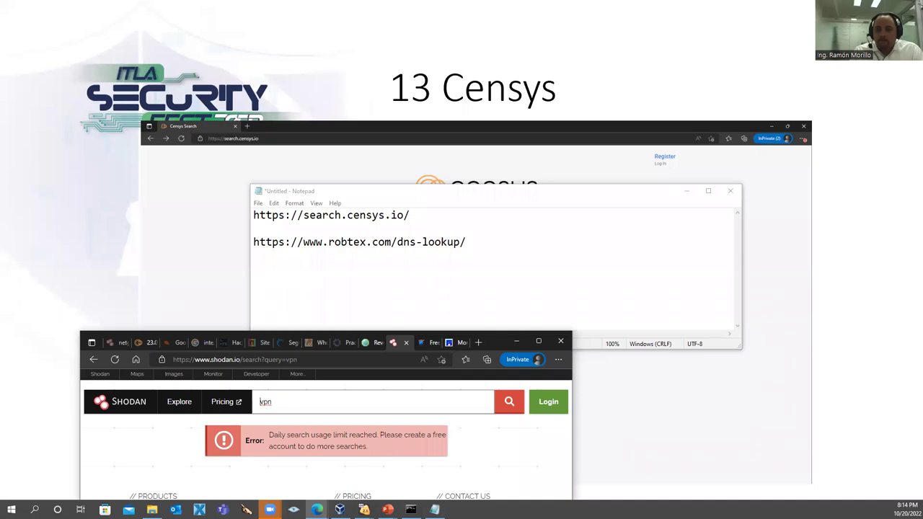
key(alt+Tab)
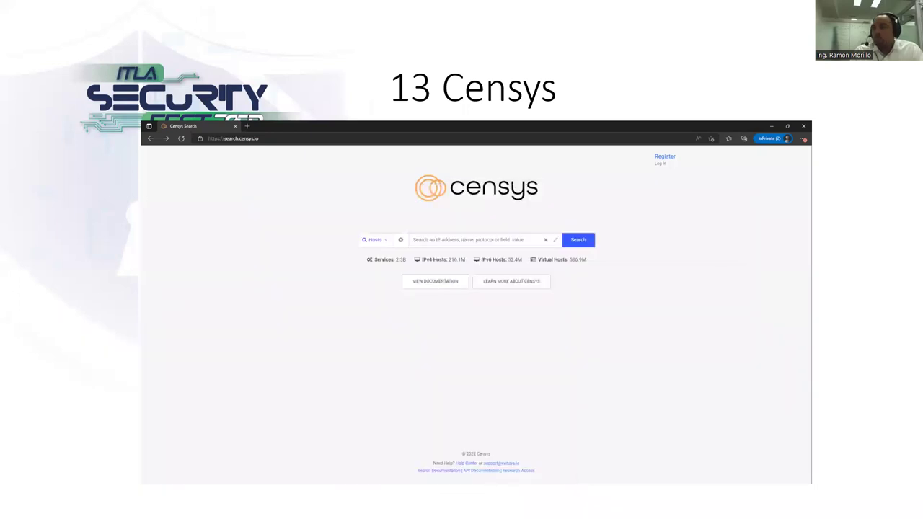
key(Right)
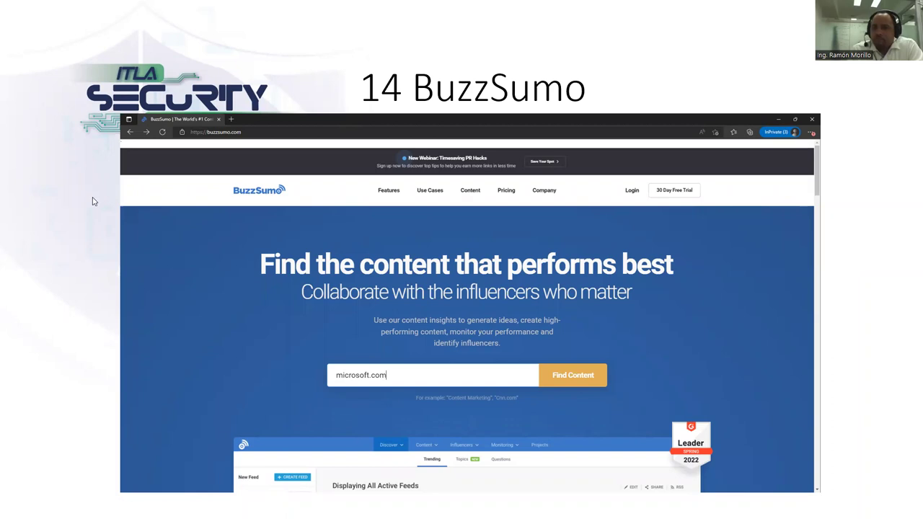
Step: Switch back to the browser, move its window clear of the slide's lower area, and load google.com in a new tab
key(alt+Tab)
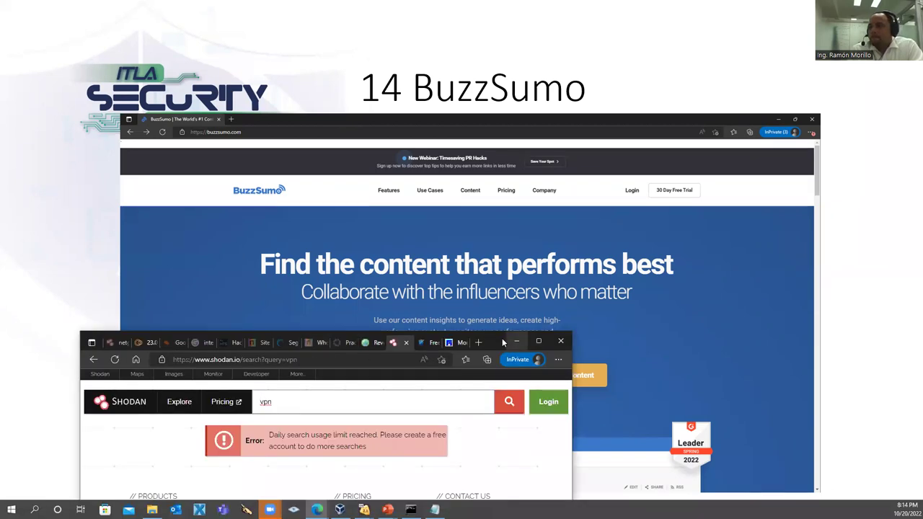
drag(478, 339, 756, 32)
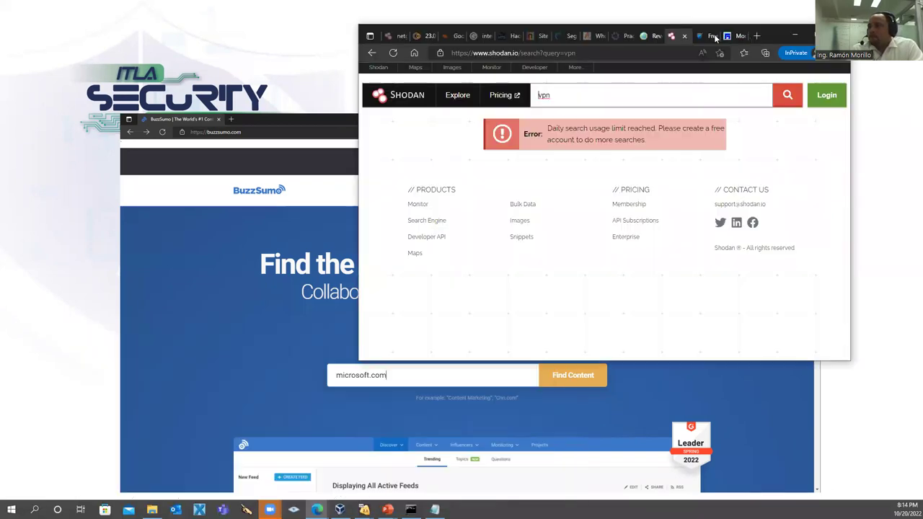
click(758, 35)
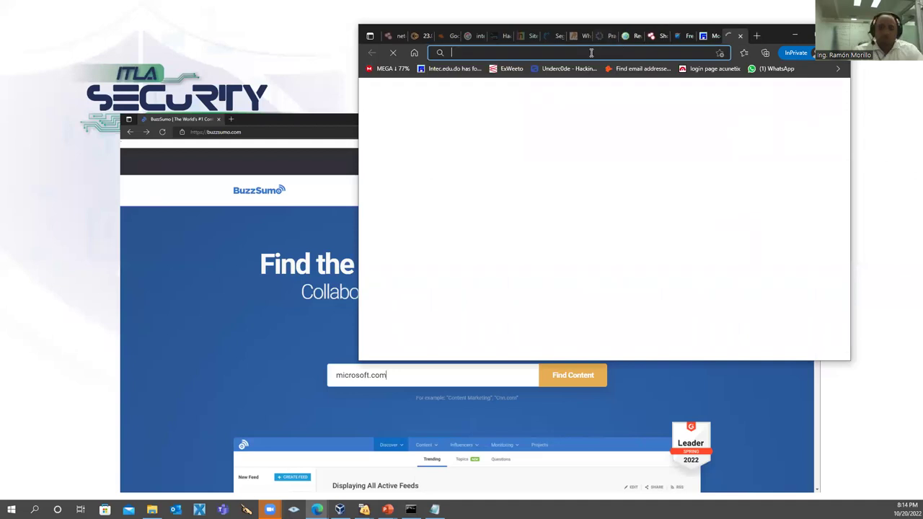
text(goo)
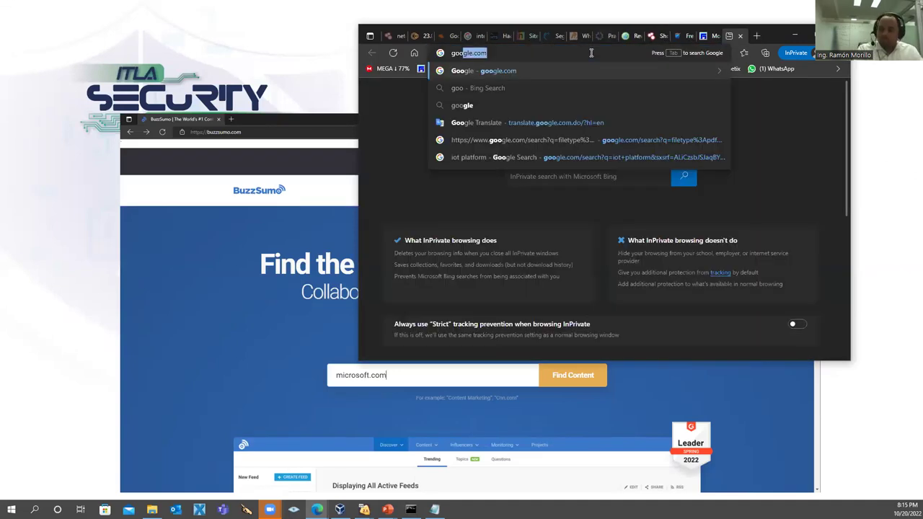
key(Return)
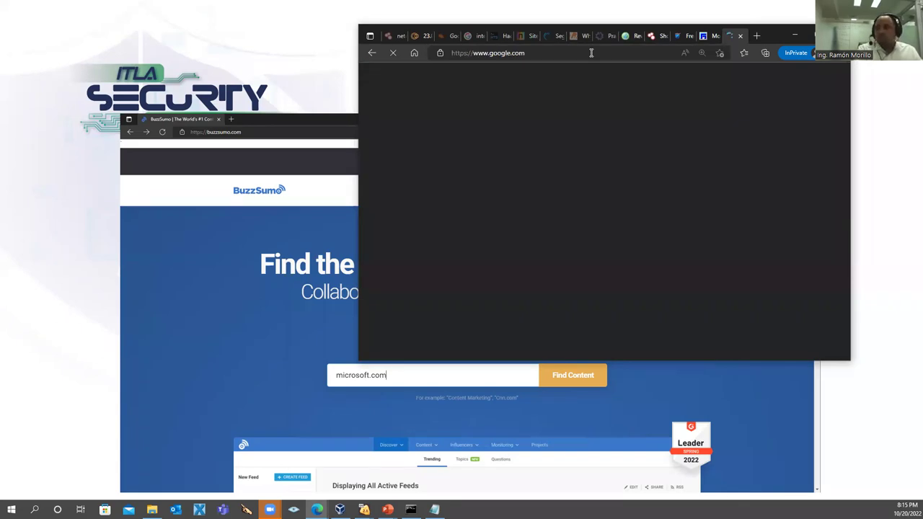
Step: Search Google for buzzsumo
text(sumo)
key(BackSpace)
key(BackSpace)
key(BackSpace)
key(BackSpace)
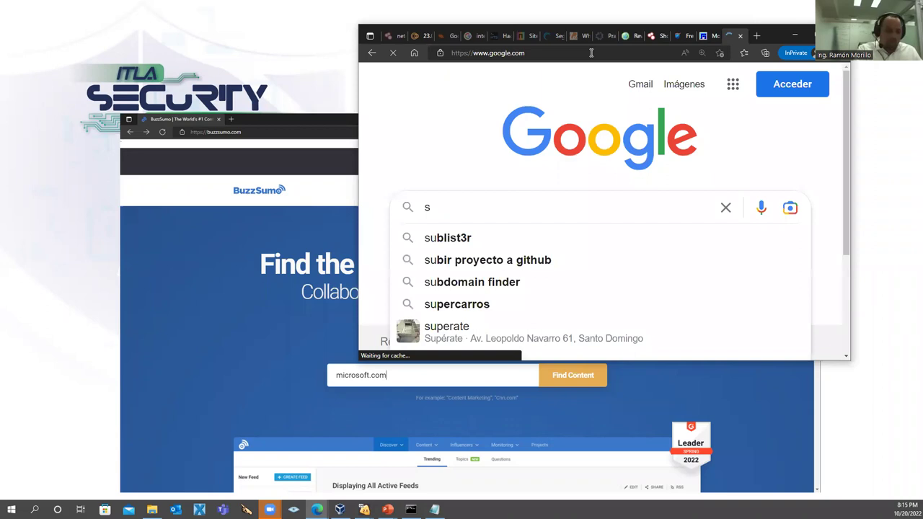
text(buzz)
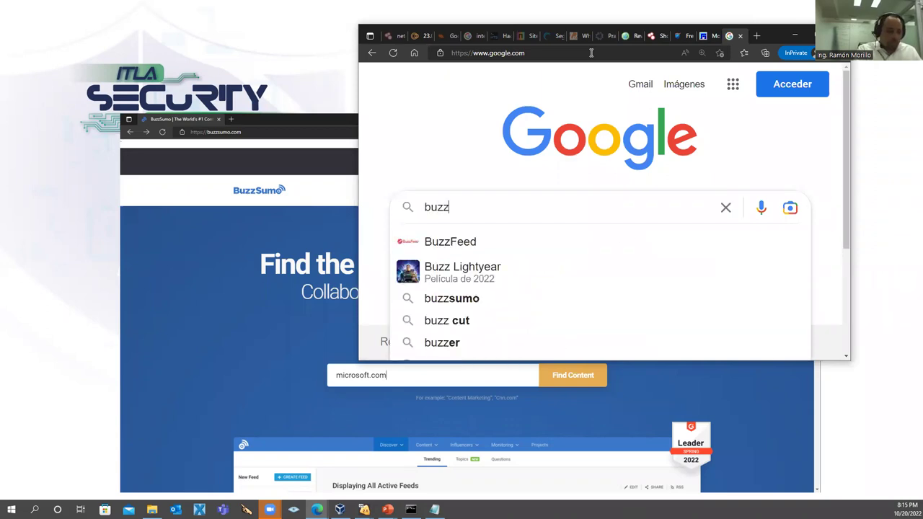
text(sumo)
key(Return)
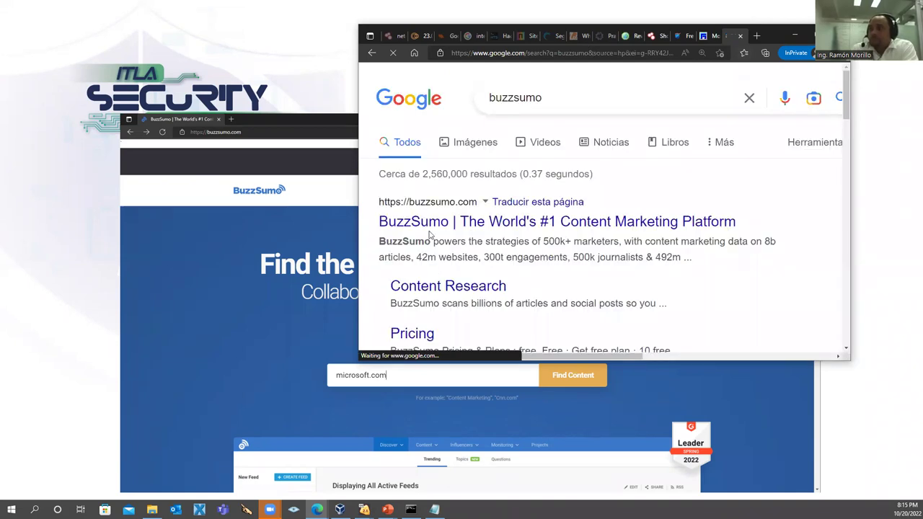
Step: Open BuzzSumo's Content Research result, maximize the browser window and look over the page
click(431, 288)
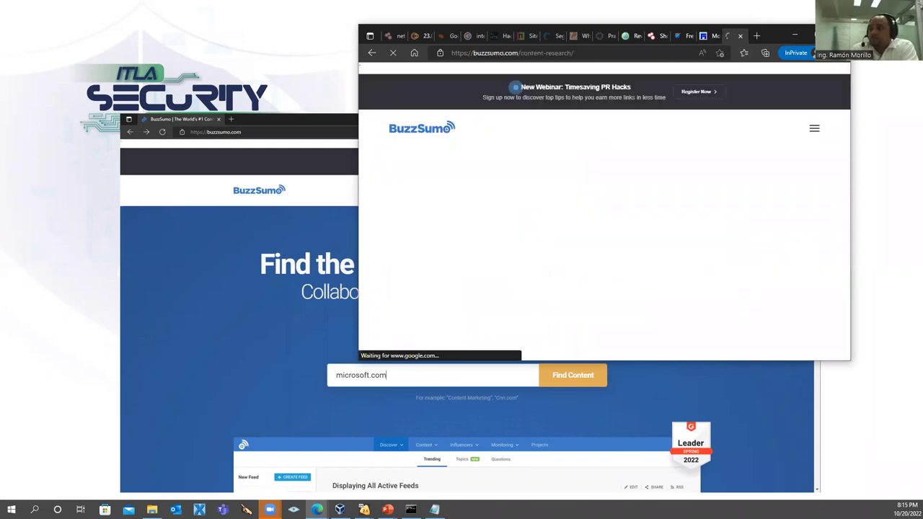
key(super+Up)
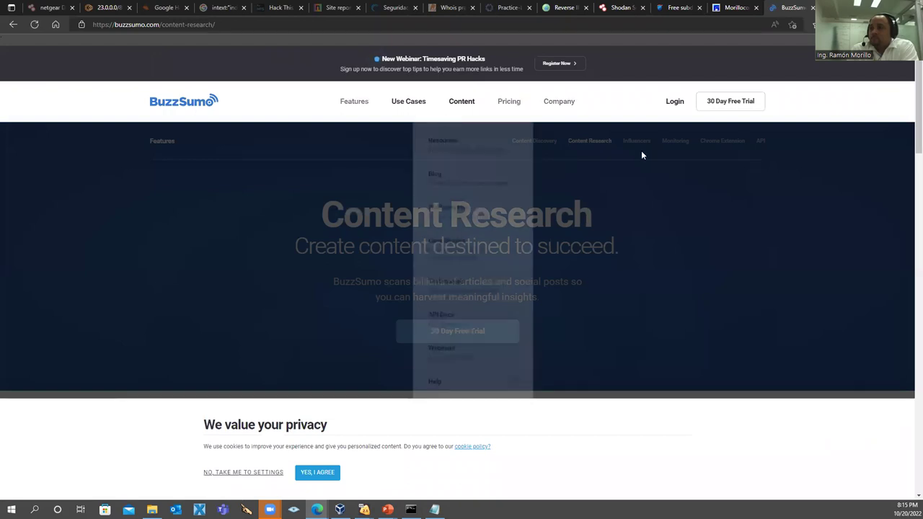
scroll(304, 473, down, 5)
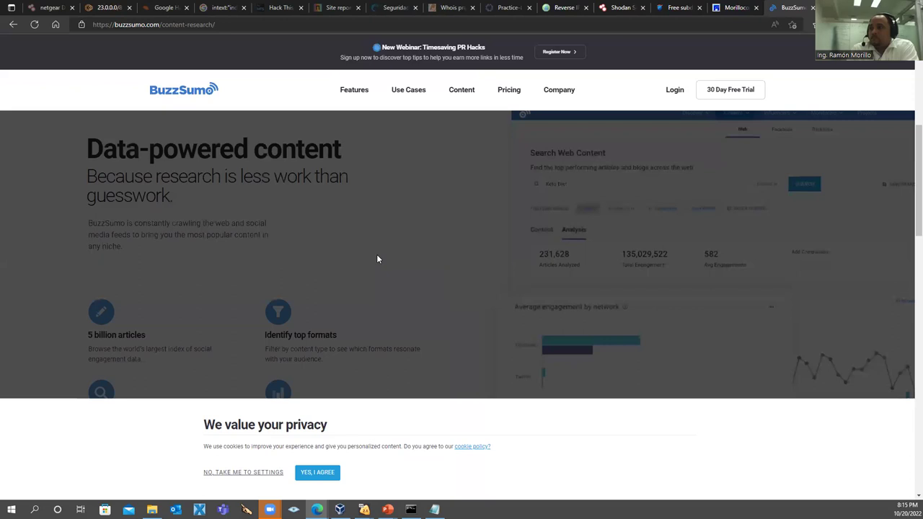
Step: Load the BuzzSumo home page at buzzsumo.com by removing content-research/ from the current address
scroll(376, 259, up, 5)
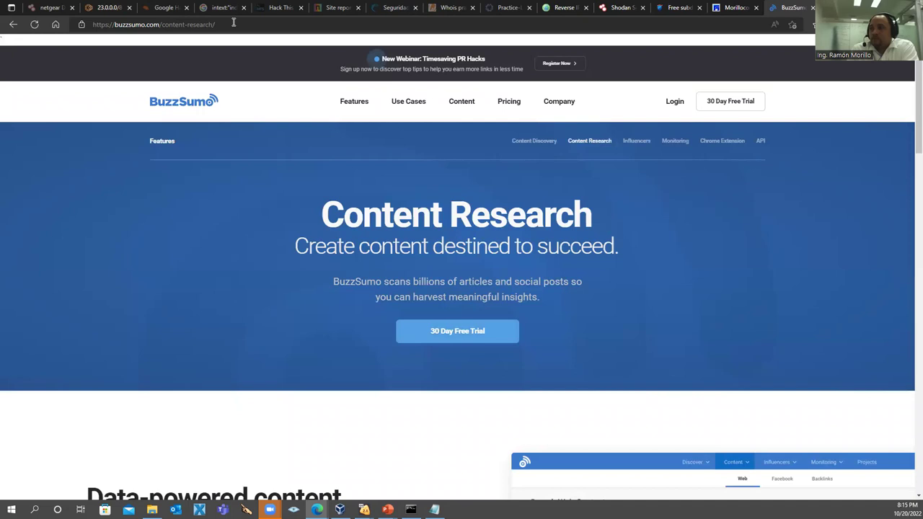
drag(161, 25, 215, 25)
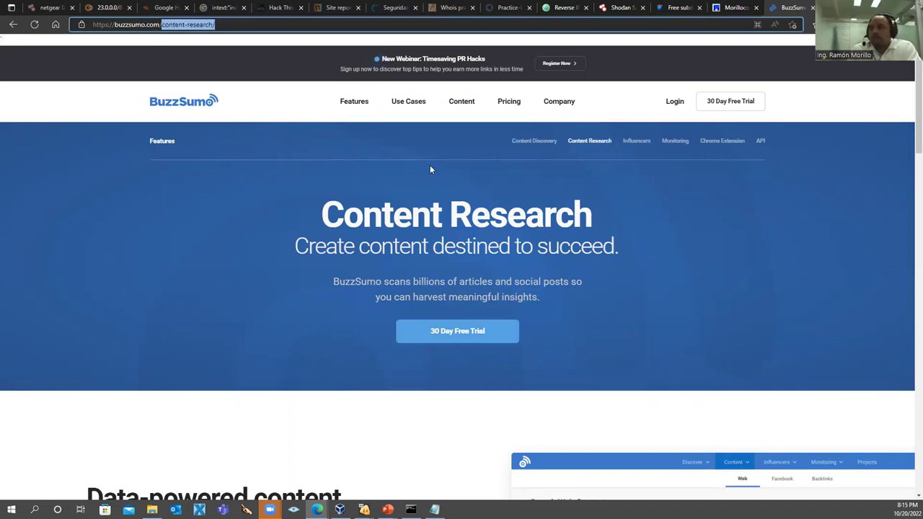
key(BackSpace)
key(Return)
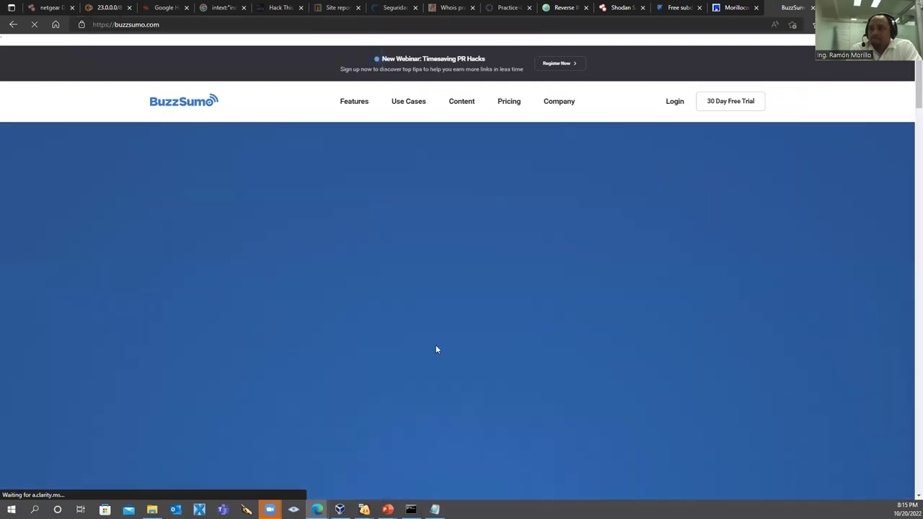
Step: Run a BuzzSumo content search for the domain microsoft.com
click(414, 346)
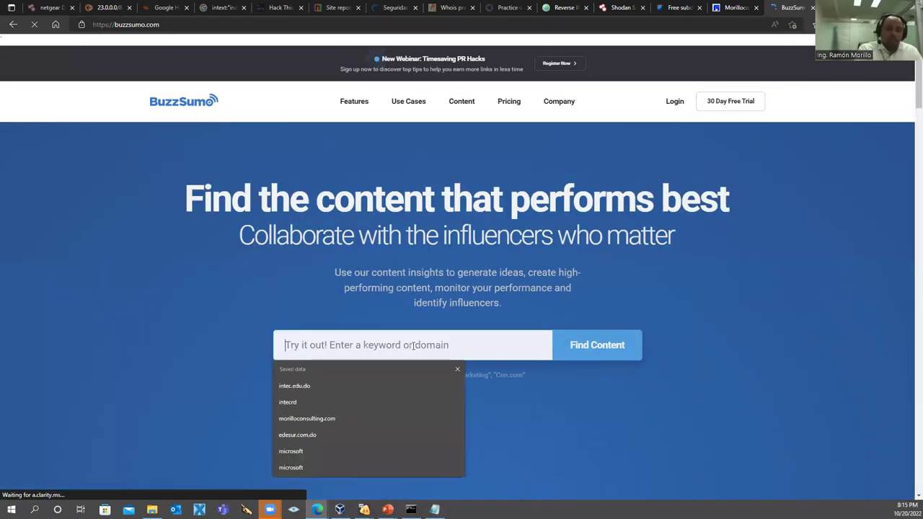
text(mori)
key(BackSpace)
key(BackSpace)
key(BackSpace)
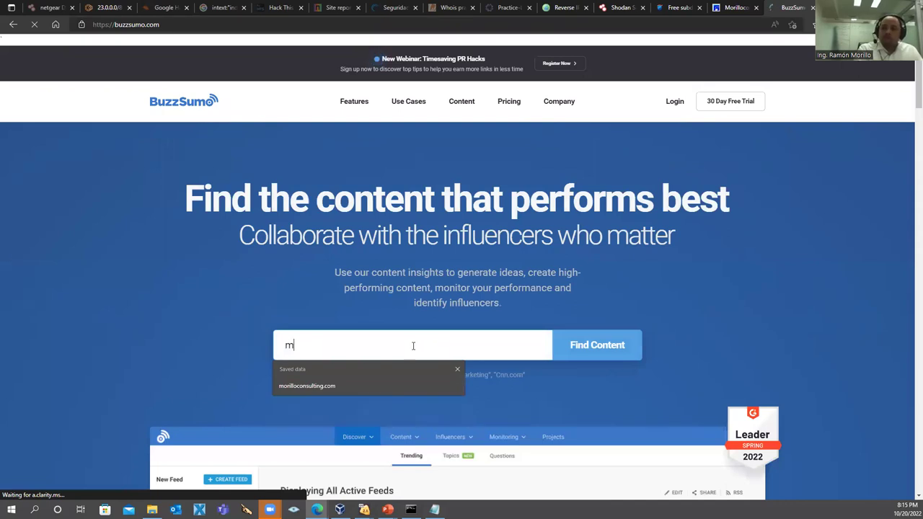
key(BackSpace)
text(microso)
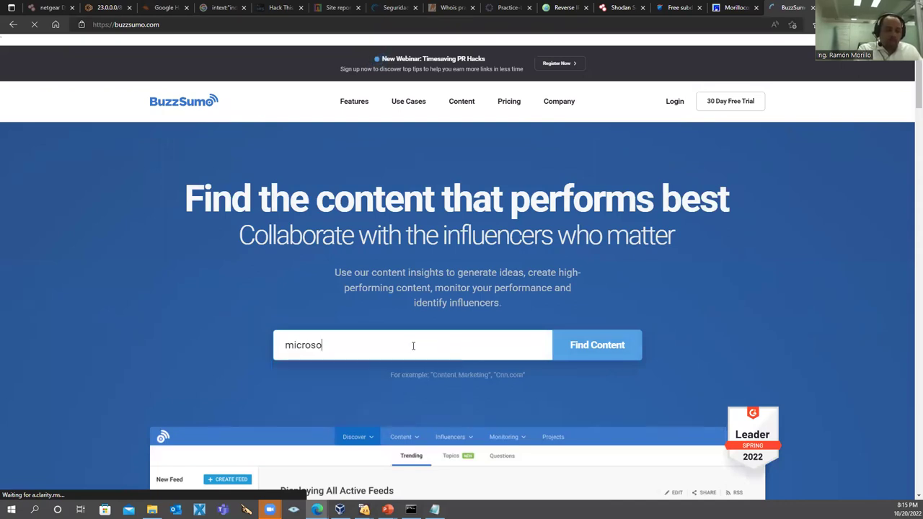
text(ft.)
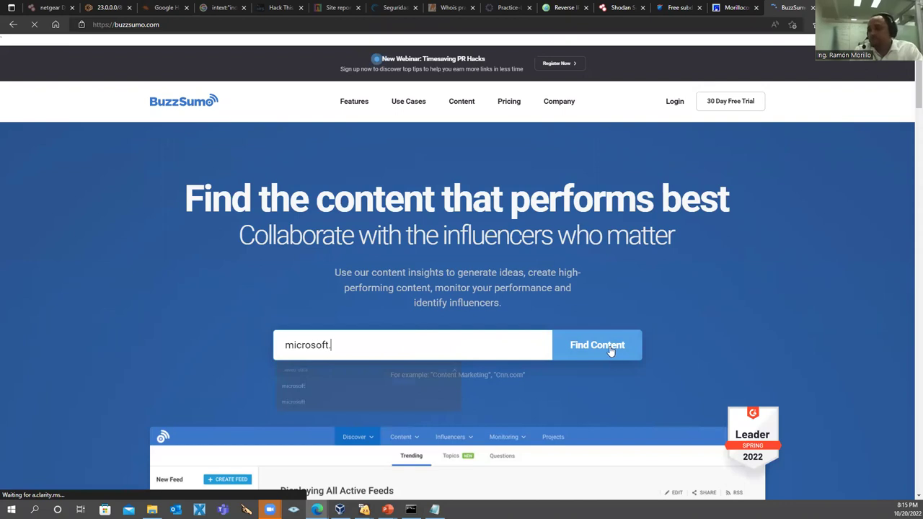
text(com)
click(609, 346)
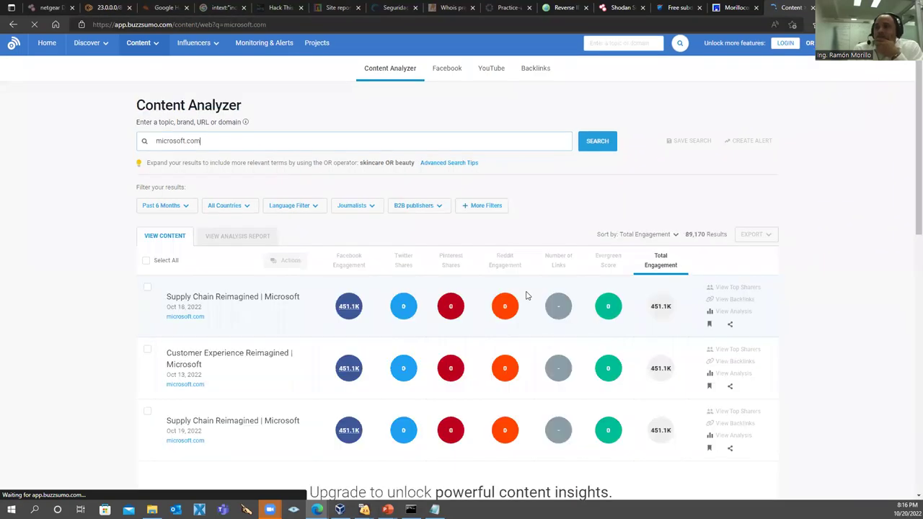
Step: Examine the Content Analyzer results for microsoft.com, including the article titles, dates and engagement columns, and return to the search field
scroll(526, 292, down, 4)
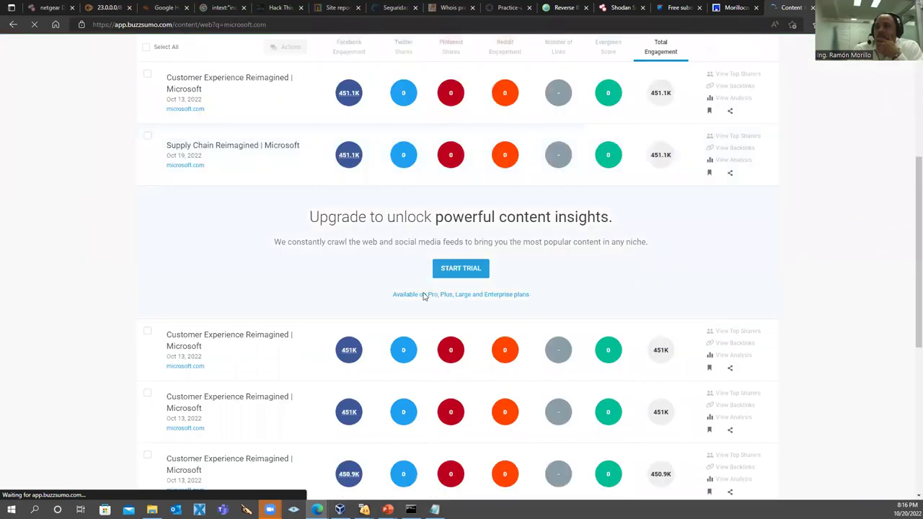
scroll(425, 294, down, 1)
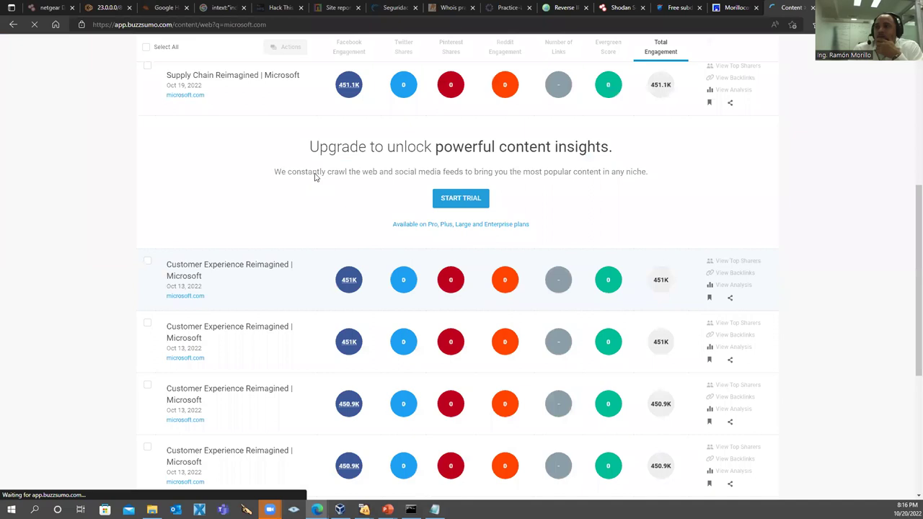
scroll(314, 176, up, 2)
scroll(187, 181, up, 2)
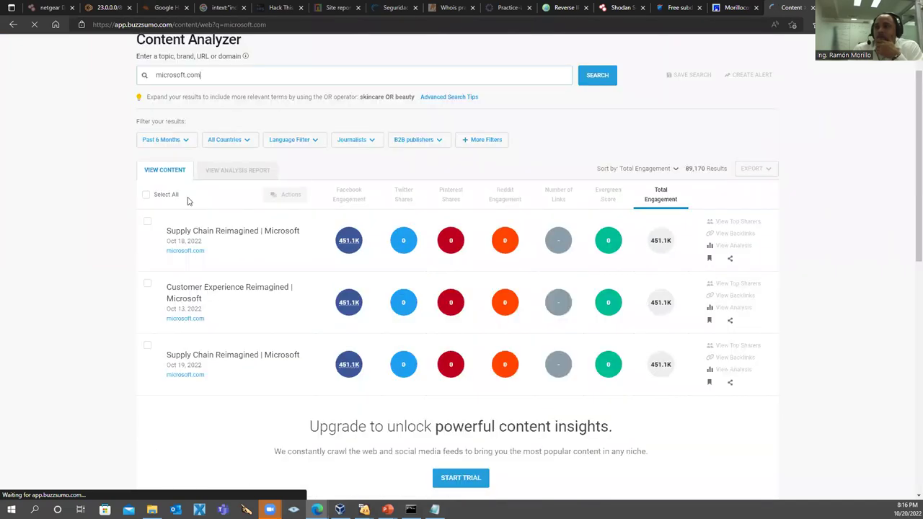
scroll(342, 260, down, 2)
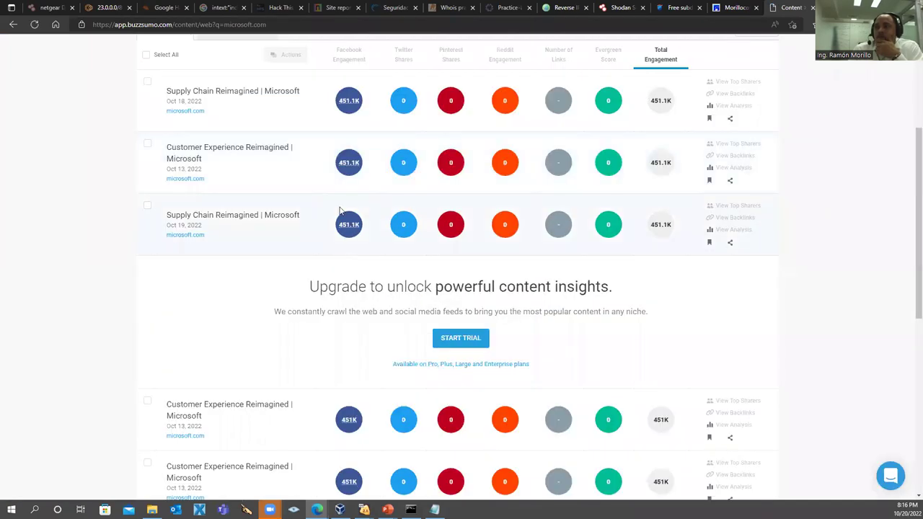
scroll(310, 246, down, 3)
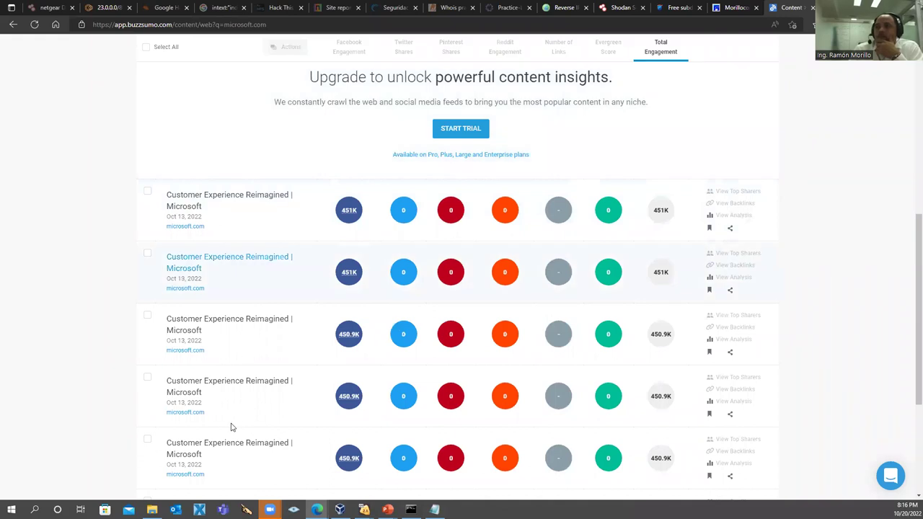
scroll(238, 418, down, 3)
scroll(282, 398, down, 2)
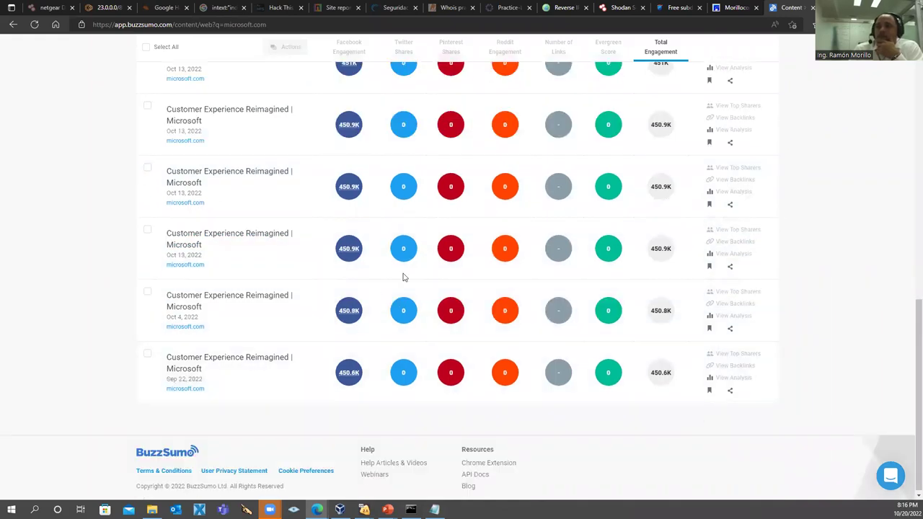
scroll(411, 270, up, 4)
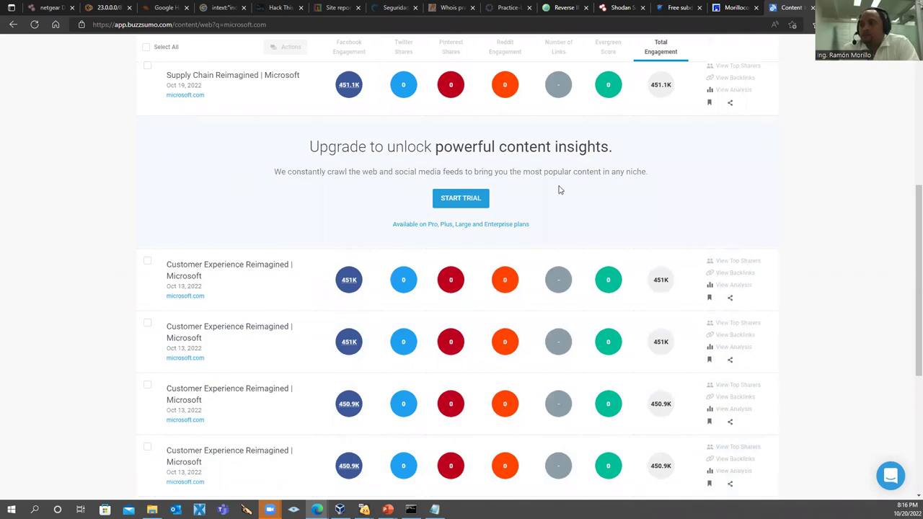
scroll(229, 247, up, 3)
click(201, 145)
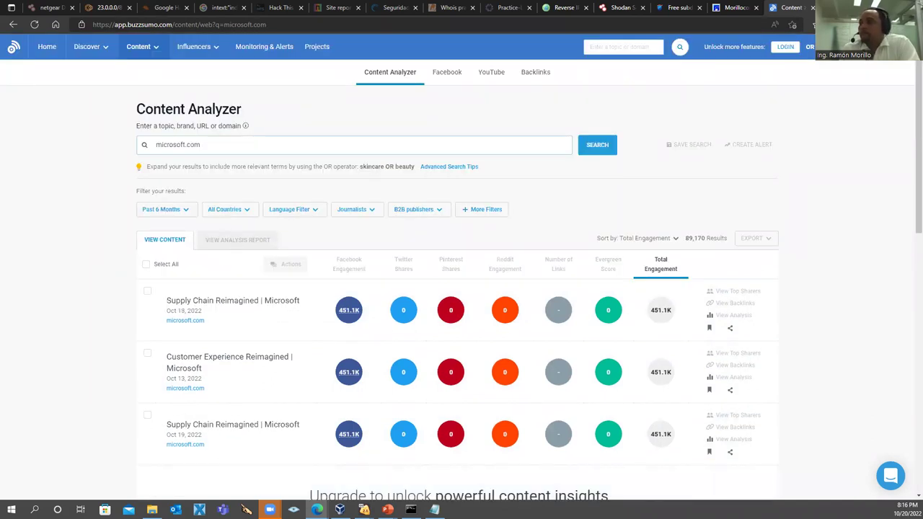
Step: Switch back to the PowerPoint presentation and advance it to the slide "15 theHarvester"
key(alt+Tab)
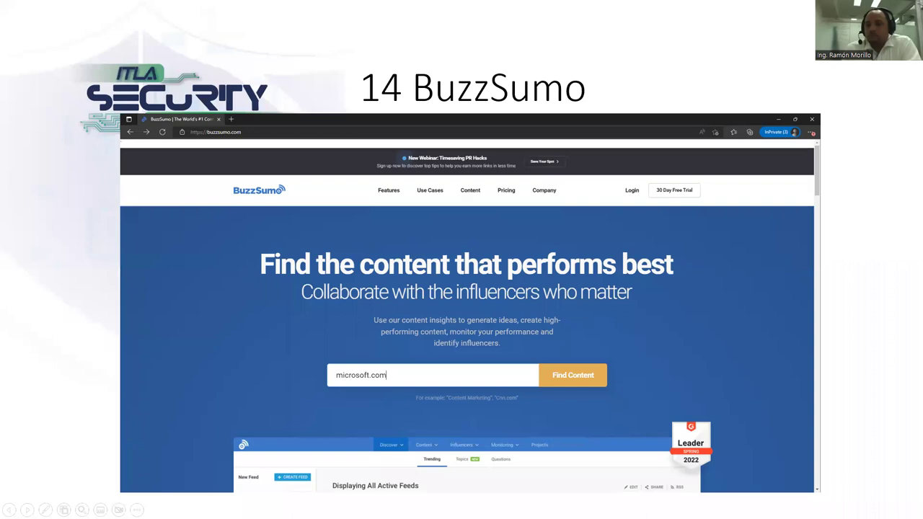
key(Right)
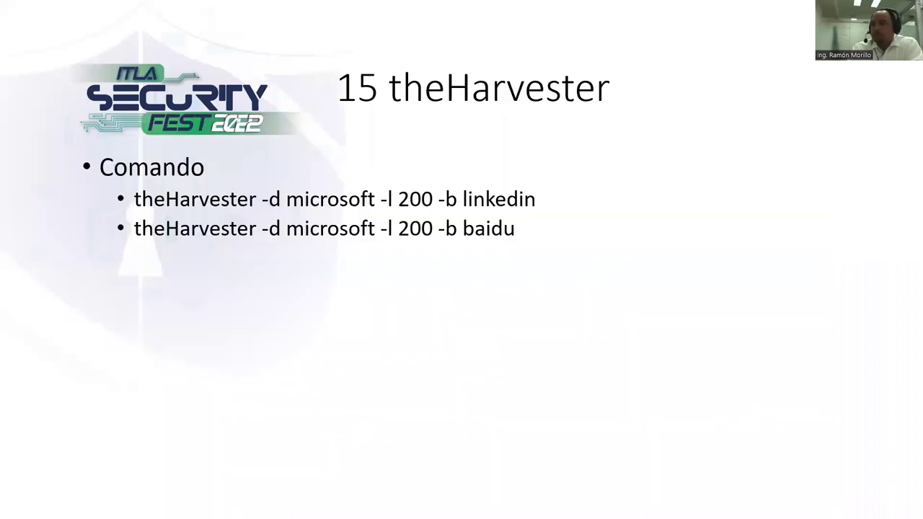